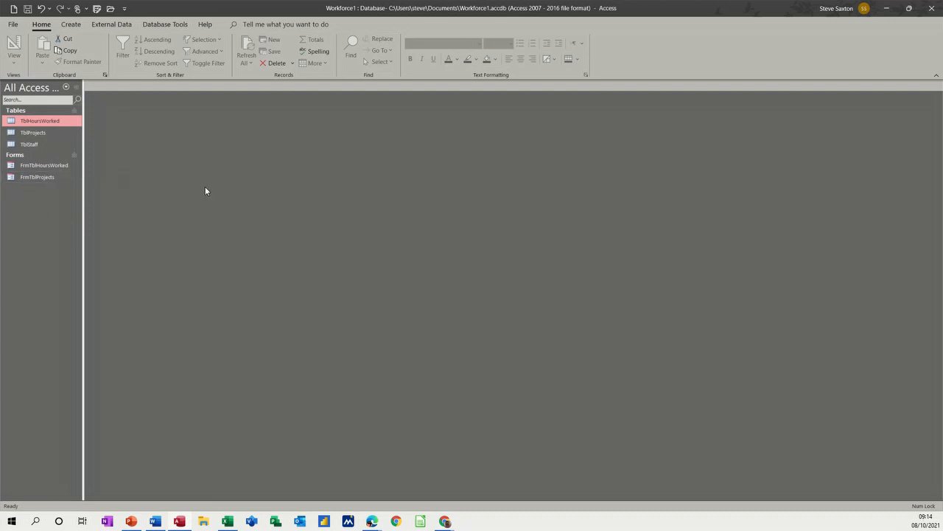
Examine the TblHoursWorked, TblProjects and TblStaff tables and the FrmTblHoursWorked and FrmTblProjects forms, stepping through the project records.
{"action": "double_click", "coordinate": [34, 122]}
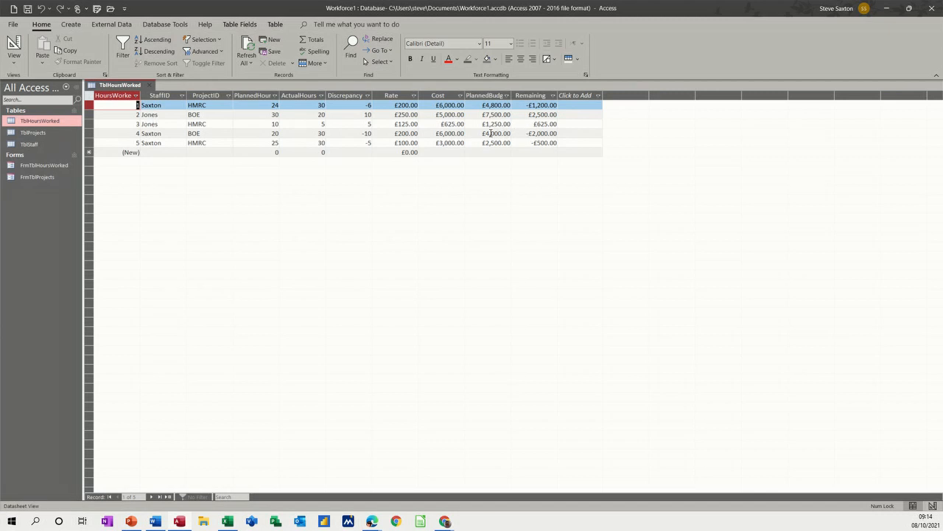
{"action": "double_click", "coordinate": [44, 134]}
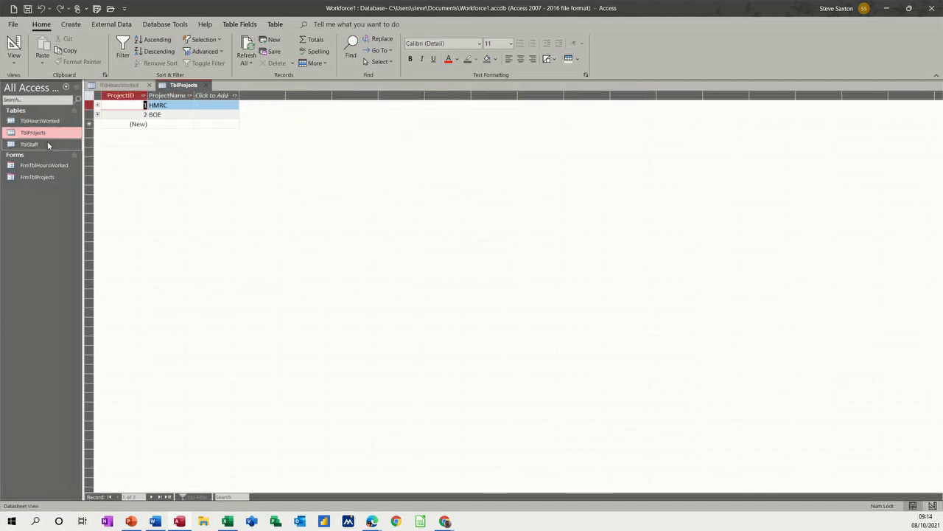
{"action": "double_click", "coordinate": [40, 144]}
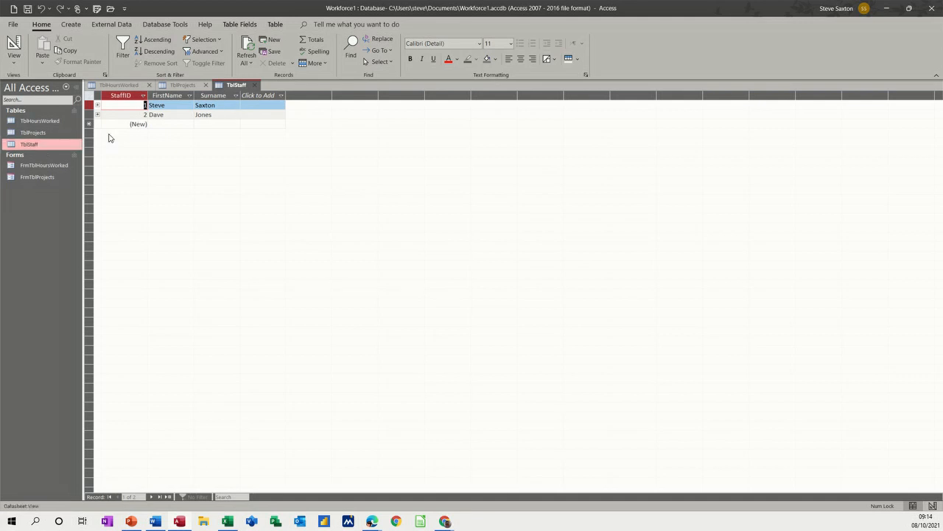
{"action": "double_click", "coordinate": [44, 165]}
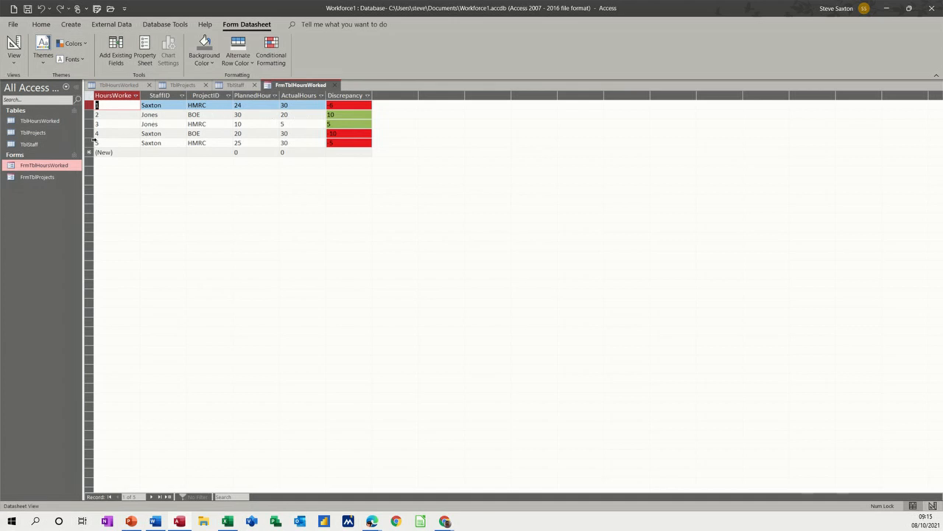
{"action": "double_click", "coordinate": [43, 177]}
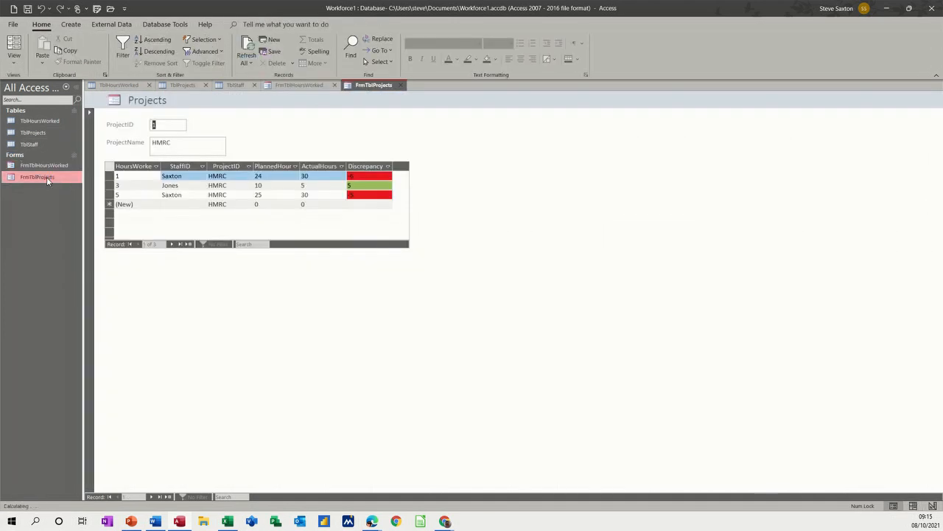
{"action": "left_click", "coordinate": [152, 499]}
{"action": "left_click", "coordinate": [152, 499]}
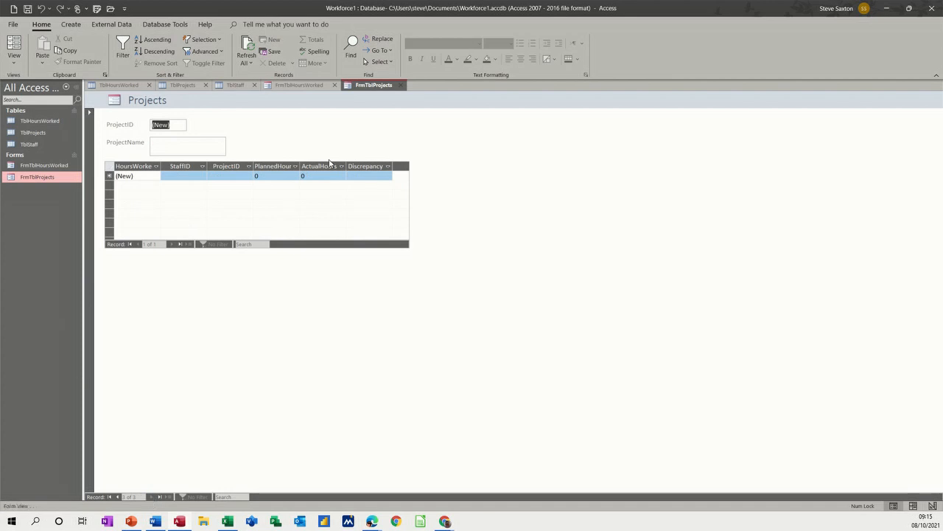
Close all the open forms and tables.
{"action": "left_click", "coordinate": [400, 85]}
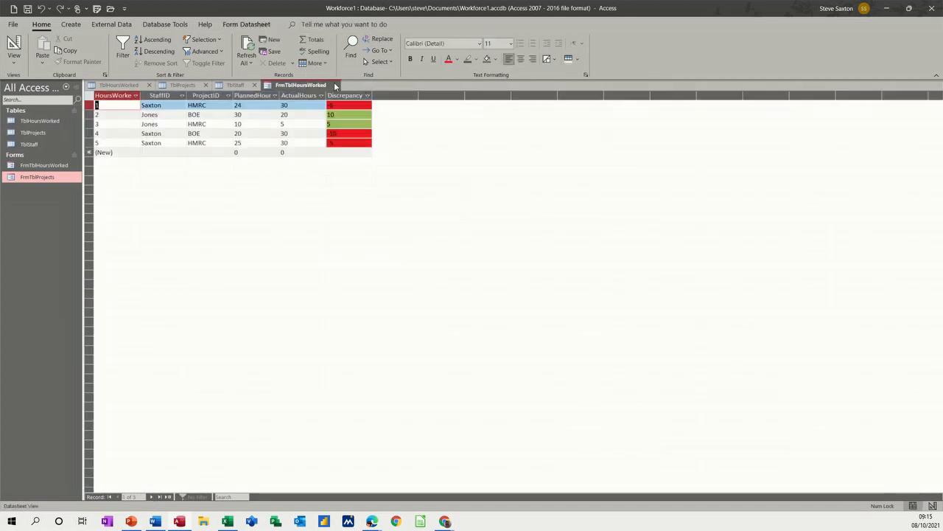
{"action": "left_click", "coordinate": [335, 85]}
{"action": "left_click", "coordinate": [254, 85]}
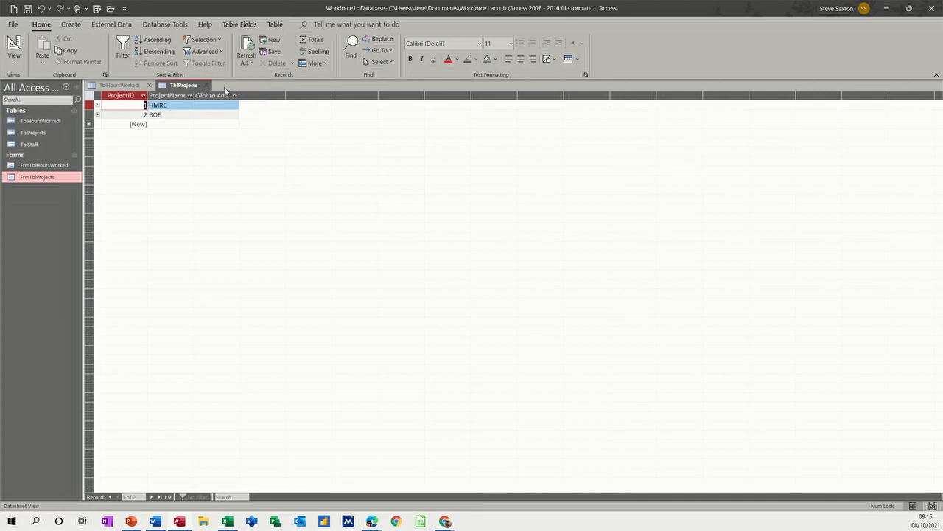
{"action": "left_click", "coordinate": [208, 86]}
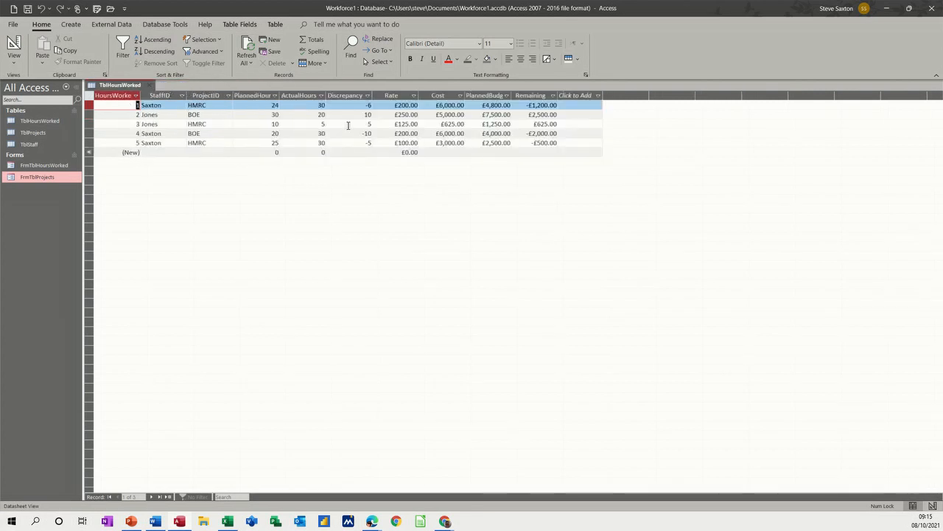
{"action": "left_click", "coordinate": [148, 86]}
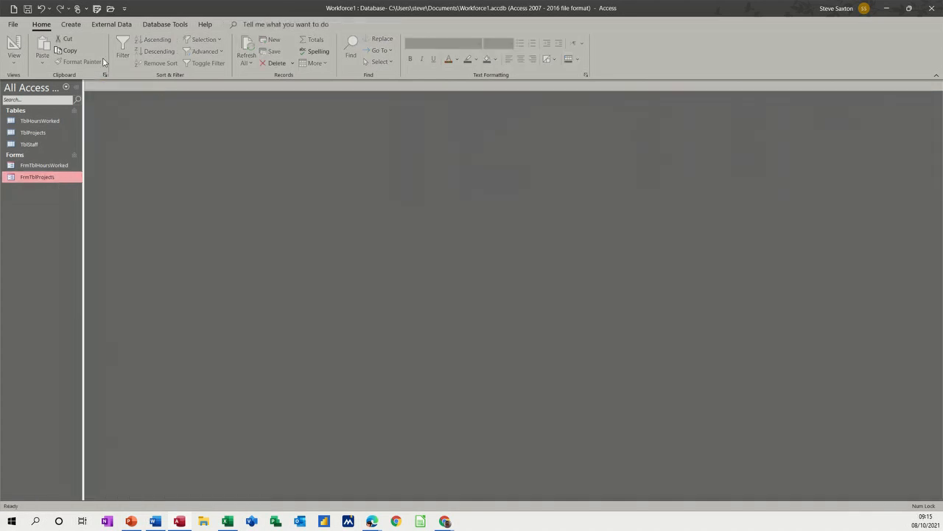
Create a basic report from the TblHoursWorked table and close it without saving.
{"action": "left_click", "coordinate": [70, 27]}
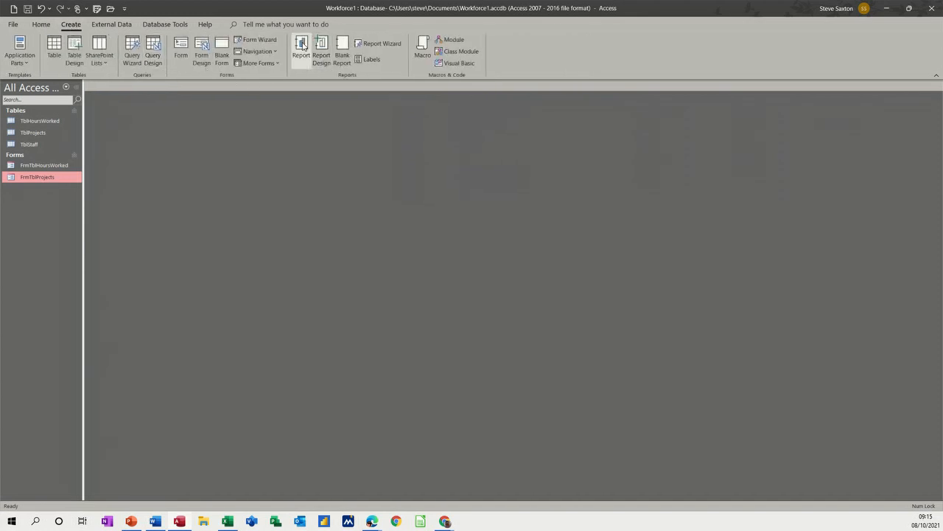
{"action": "left_click", "coordinate": [41, 120]}
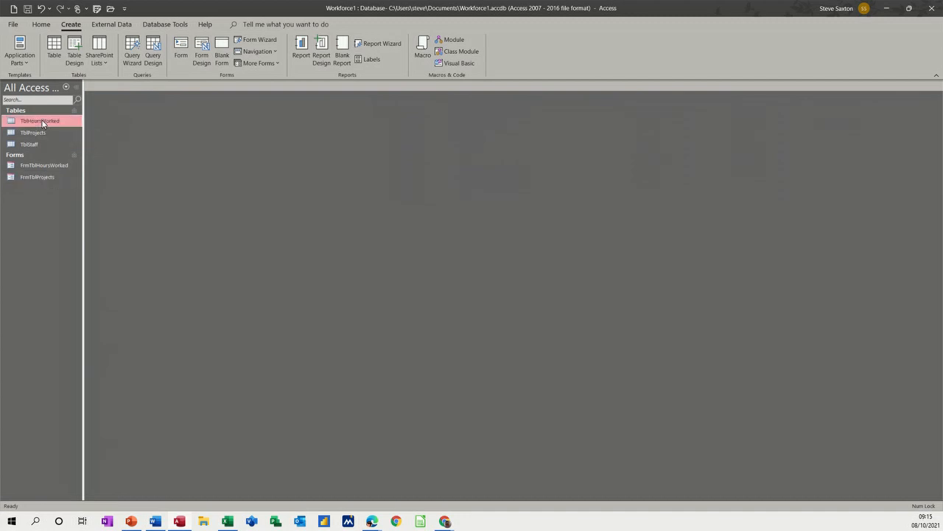
{"action": "left_click", "coordinate": [301, 47]}
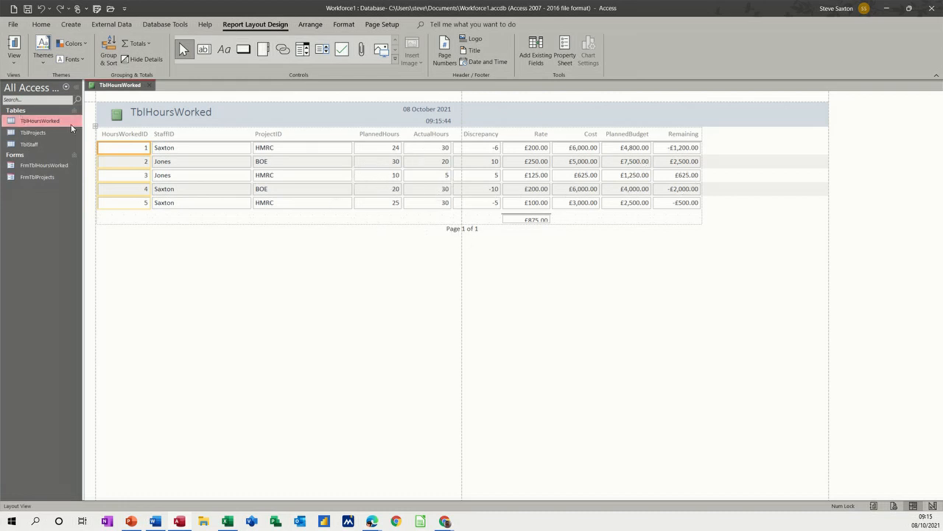
{"action": "left_click", "coordinate": [148, 87]}
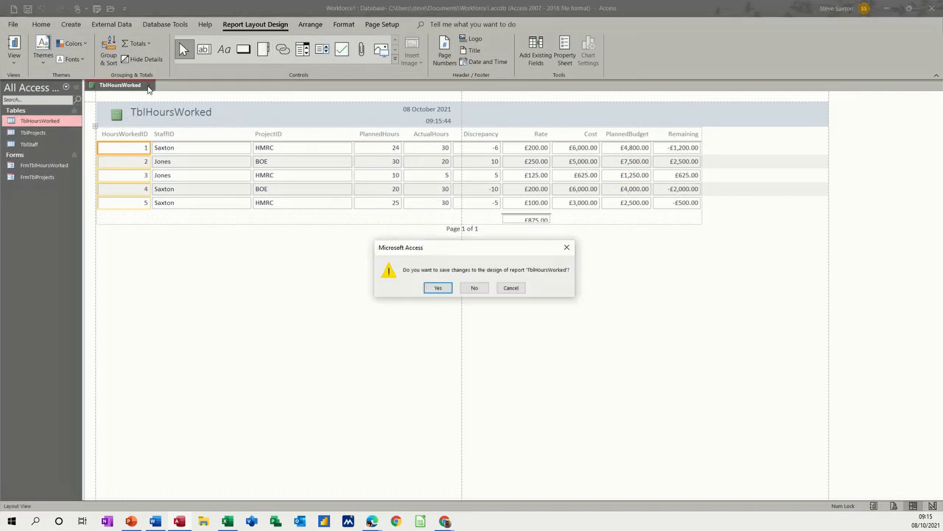
{"action": "left_click", "coordinate": [466, 293]}
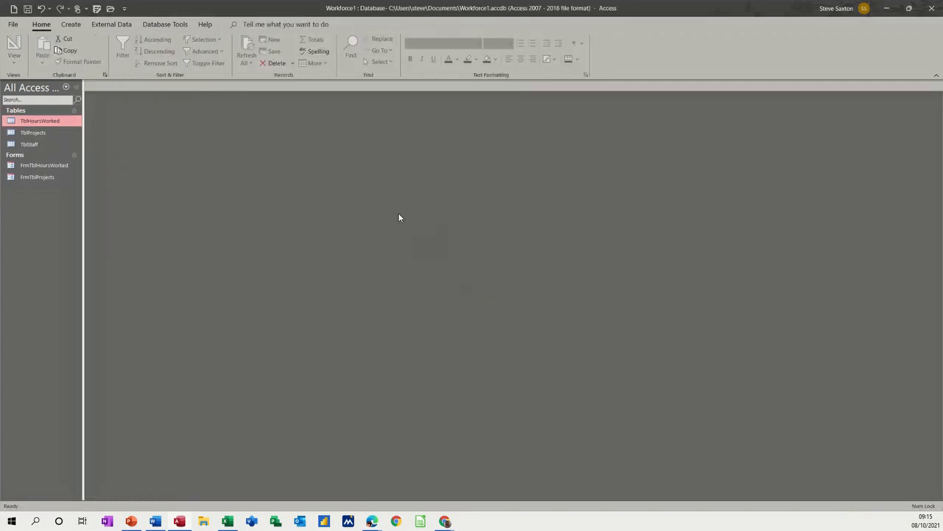
Start a Report Wizard report with all fields from TblHoursWorked and accept the grouping by StaffID.
{"action": "left_click", "coordinate": [73, 27]}
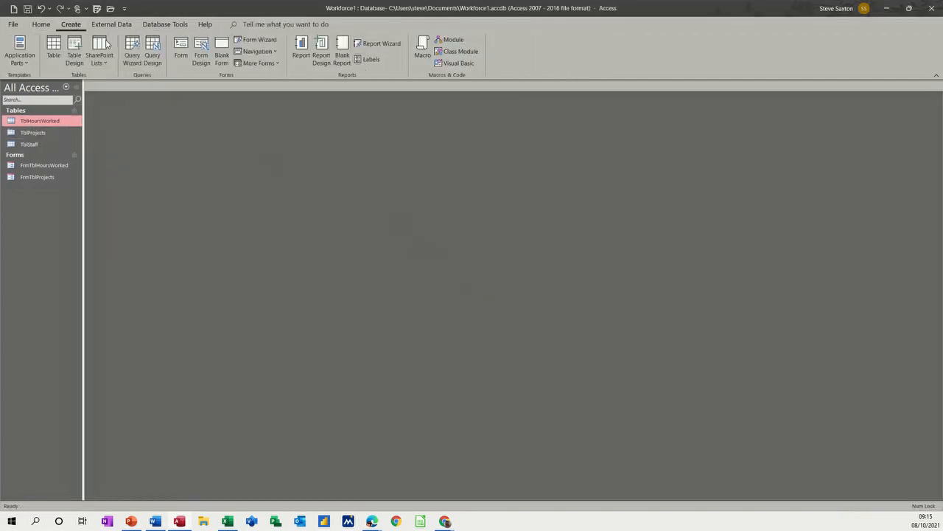
{"action": "left_click", "coordinate": [386, 46]}
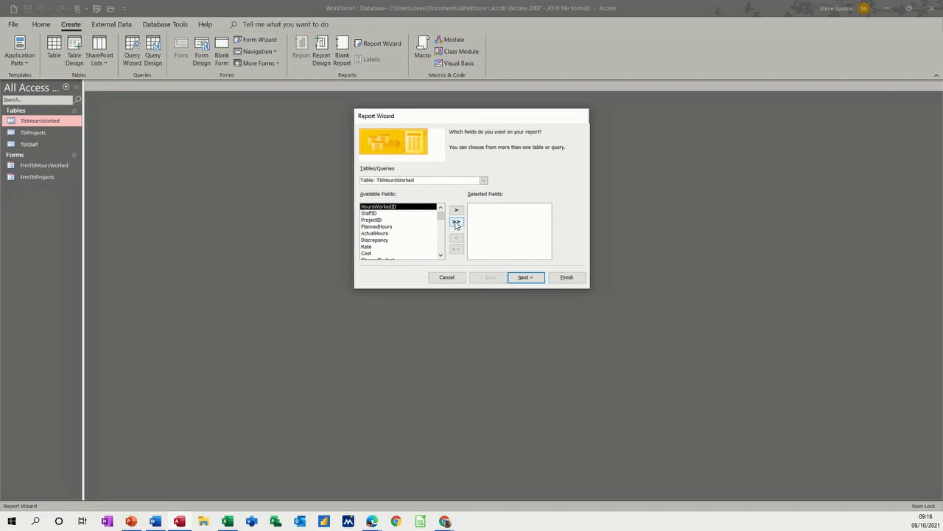
{"action": "left_click", "coordinate": [386, 215]}
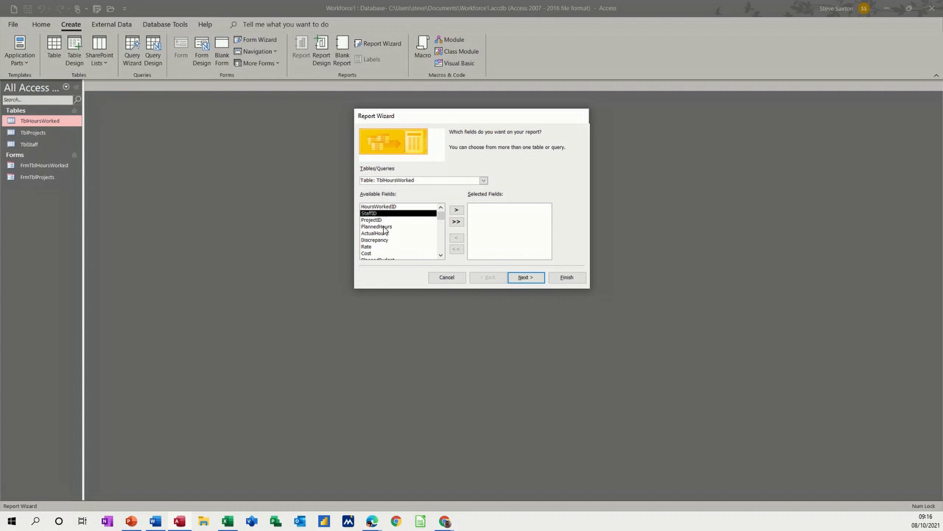
{"action": "left_click", "coordinate": [456, 223]}
{"action": "left_click", "coordinate": [524, 279]}
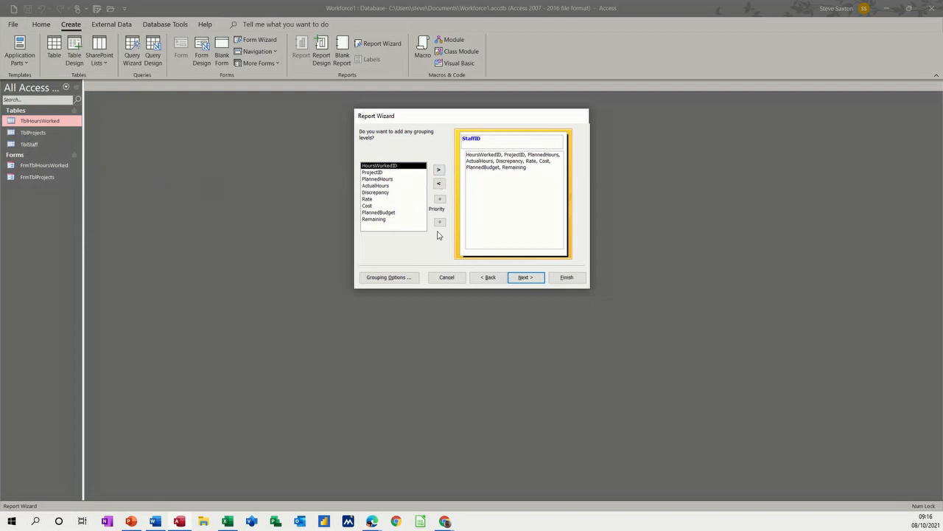
{"action": "left_click", "coordinate": [522, 277]}
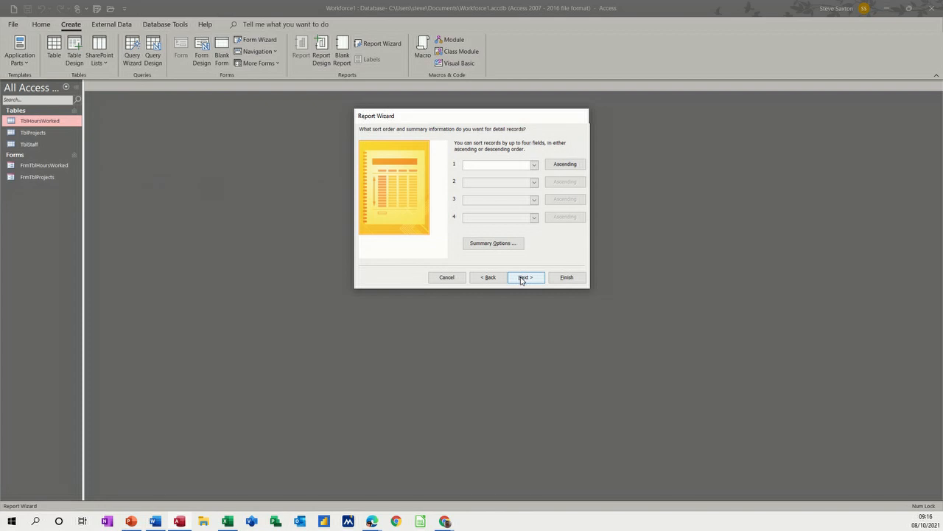
Set the summary options to sum PlannedHours, ActualHours, Discrepancy, PlannedBudget and Remaining, and calculate the percent of total for sums.
{"action": "left_click", "coordinate": [481, 247]}
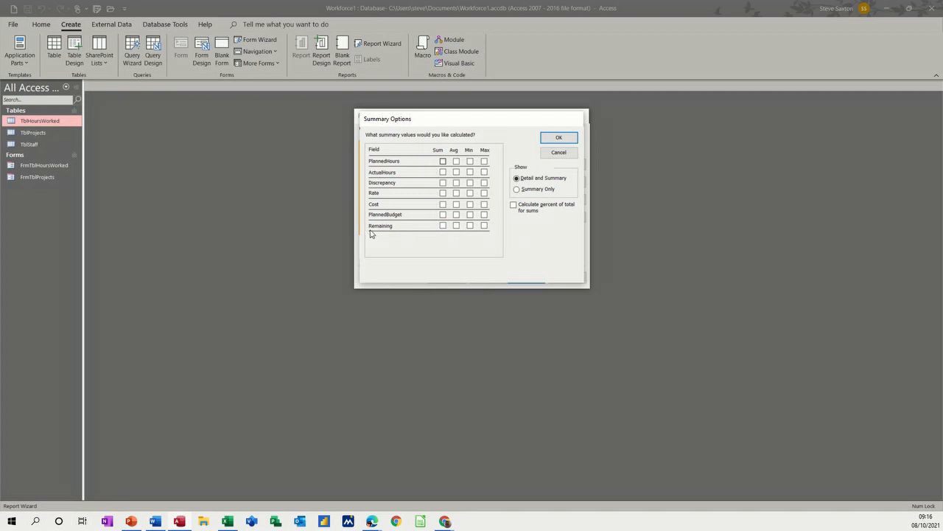
{"action": "left_click", "coordinate": [517, 209]}
{"action": "left_click", "coordinate": [443, 161]}
{"action": "left_click", "coordinate": [443, 171]}
{"action": "left_click", "coordinate": [443, 183]}
{"action": "left_click", "coordinate": [443, 215]}
{"action": "left_click", "coordinate": [558, 140]}
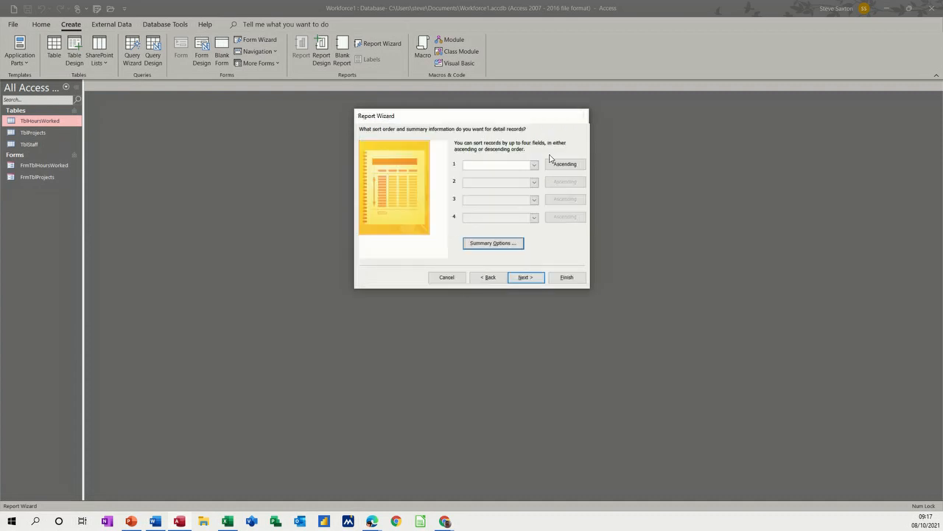
Use the stepped layout in landscape orientation without sorting, and finish the report with the title TblHoursWorked, opening its preview.
{"action": "left_click", "coordinate": [525, 277]}
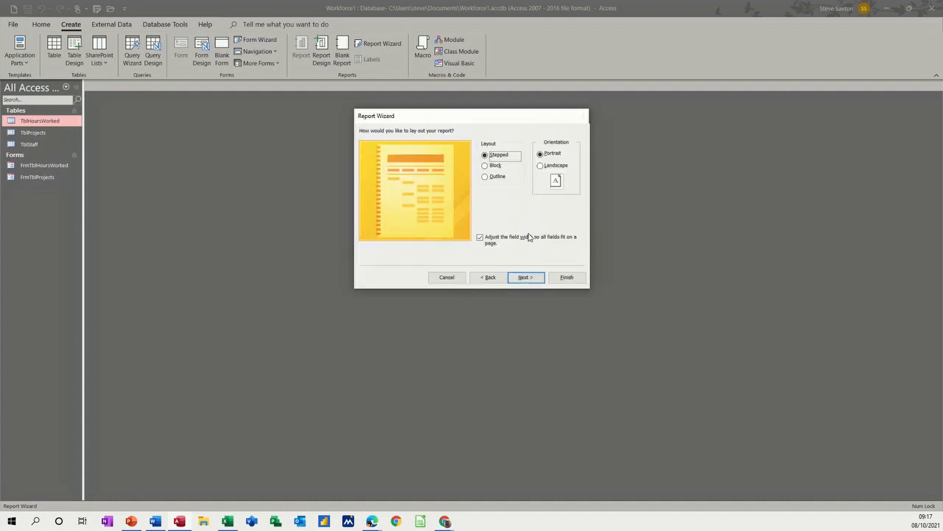
{"action": "left_click", "coordinate": [541, 168]}
{"action": "left_click", "coordinate": [521, 281]}
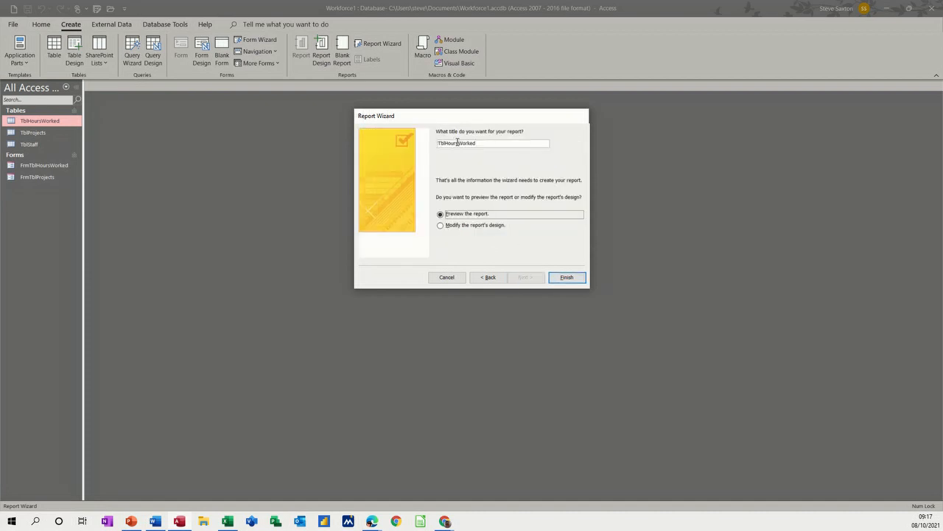
{"action": "left_click", "coordinate": [562, 280]}
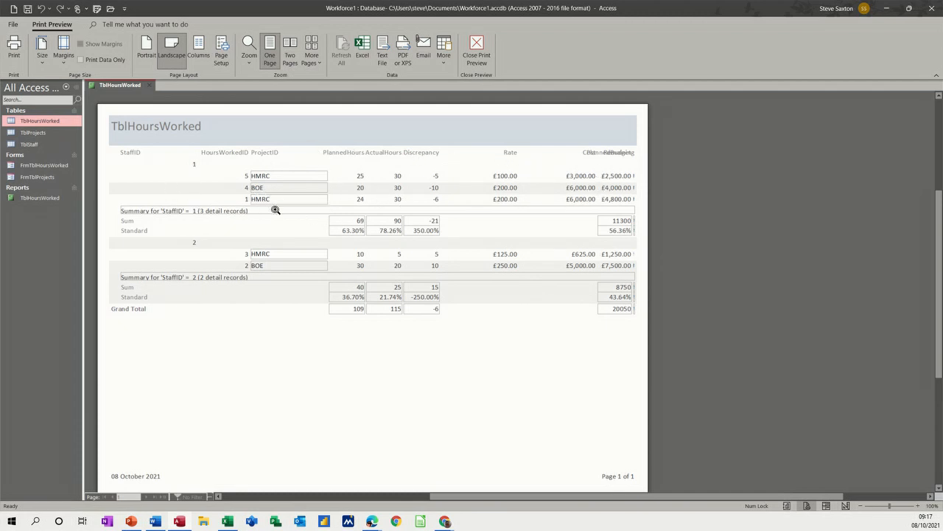
Leave the preview for the report's design, extend the report width to about 32 cm and widen the Remaining field in the Detail section.
{"action": "left_click", "coordinate": [477, 51]}
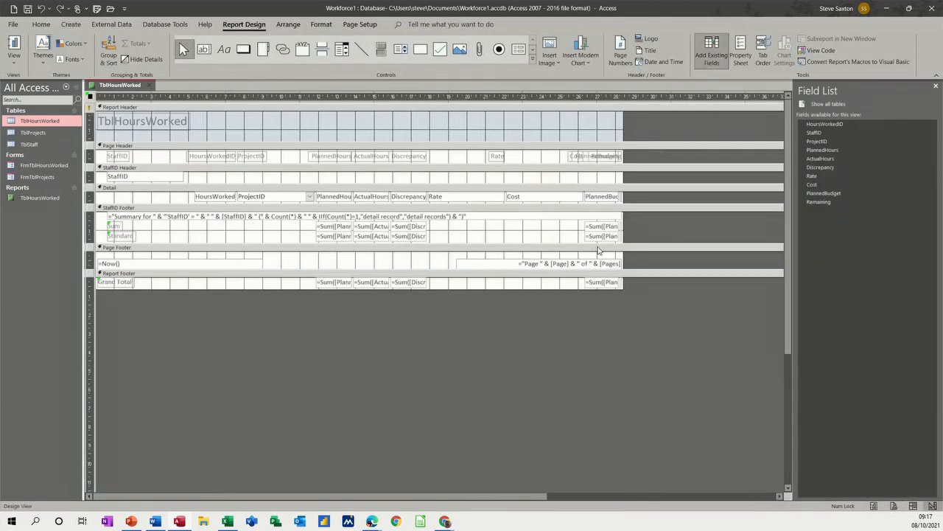
{"action": "left_click_drag", "start_coordinate": [623, 199], "coordinate": [691, 199]}
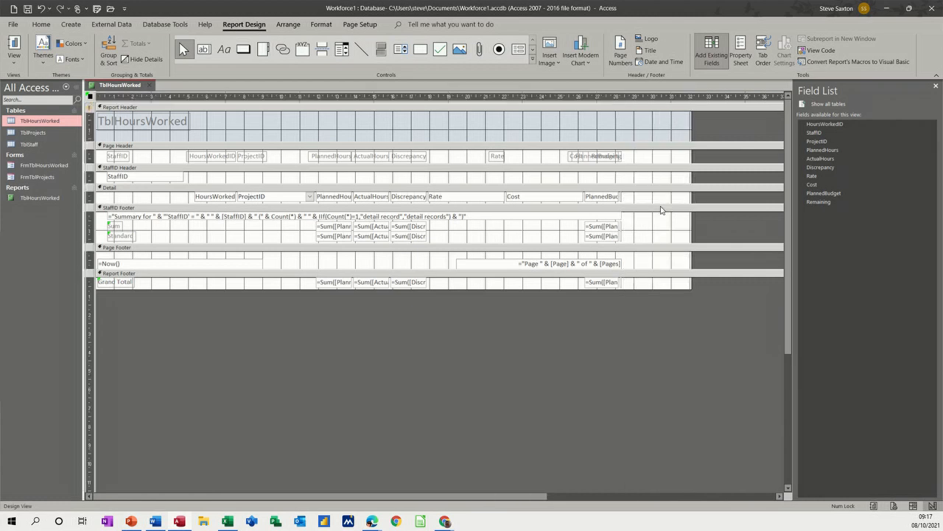
{"action": "left_click", "coordinate": [621, 198]}
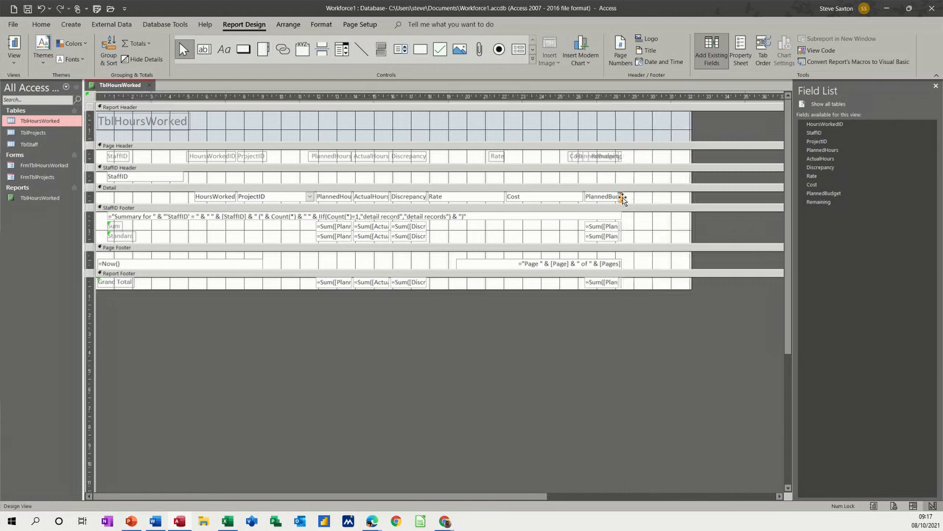
{"action": "left_click_drag", "start_coordinate": [622, 197], "coordinate": [671, 196]}
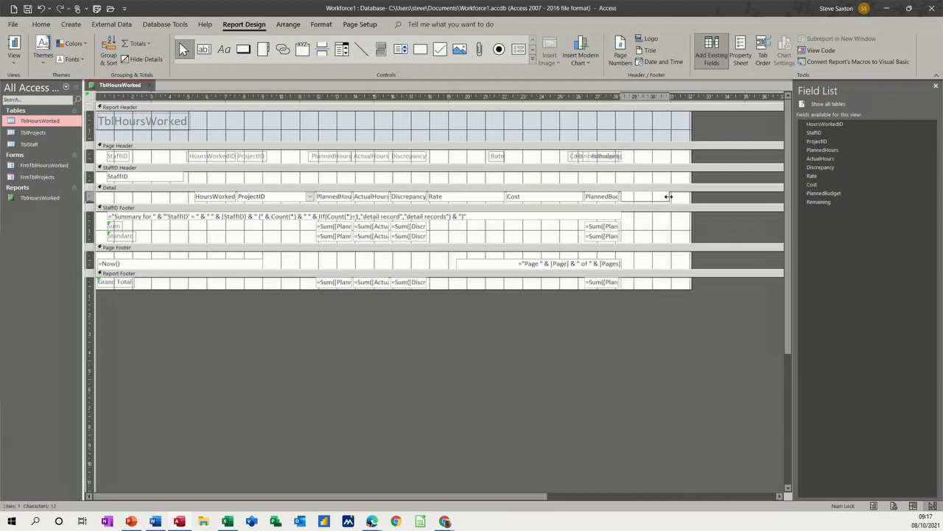
Widen the Remaining sum and percentage boxes in the StaffID footer and the Remaining grand total in the report footer to about 2 cm.
{"action": "left_click", "coordinate": [621, 230]}
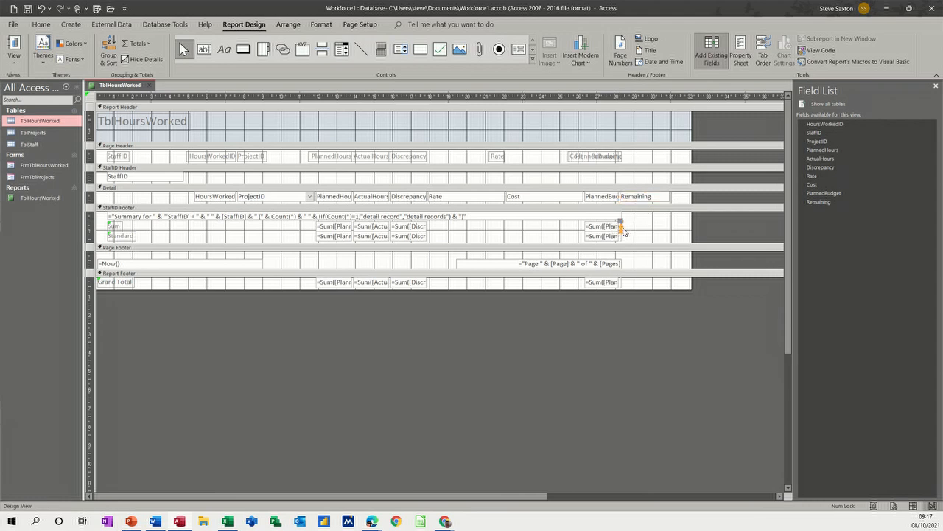
{"action": "left_click_drag", "start_coordinate": [623, 226], "coordinate": [654, 226]}
{"action": "left_click", "coordinate": [622, 238]}
{"action": "left_click_drag", "start_coordinate": [620, 231], "coordinate": [656, 235]}
{"action": "left_click", "coordinate": [618, 286]}
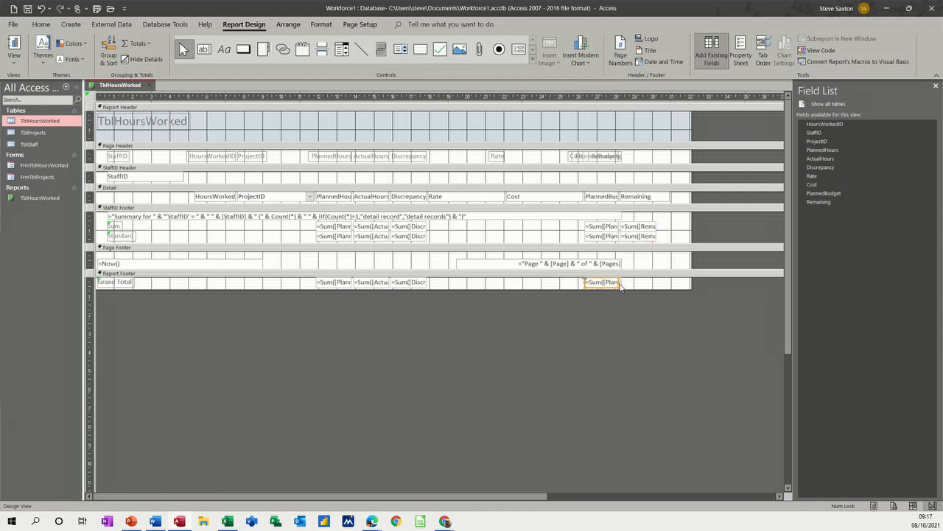
{"action": "left_click", "coordinate": [622, 283]}
{"action": "left_click_drag", "start_coordinate": [622, 283], "coordinate": [658, 282]}
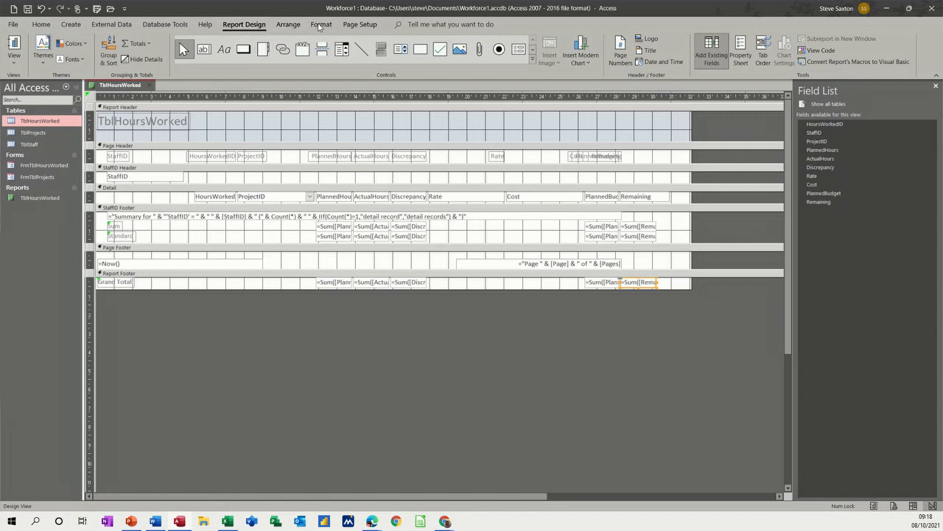
Close the TblHoursWorked report without saving its design changes.
{"action": "left_click", "coordinate": [274, 26]}
{"action": "left_click", "coordinate": [244, 24]}
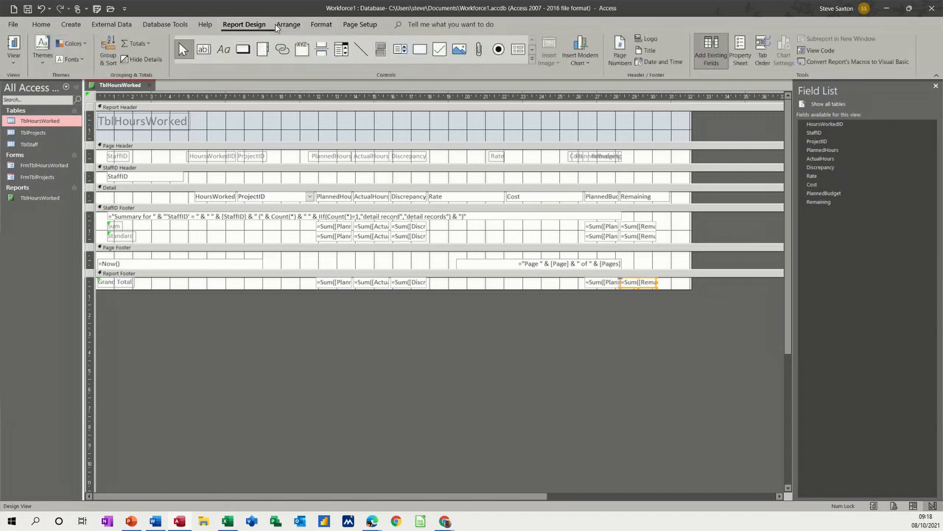
{"action": "left_click", "coordinate": [149, 85]}
{"action": "left_click", "coordinate": [466, 287]}
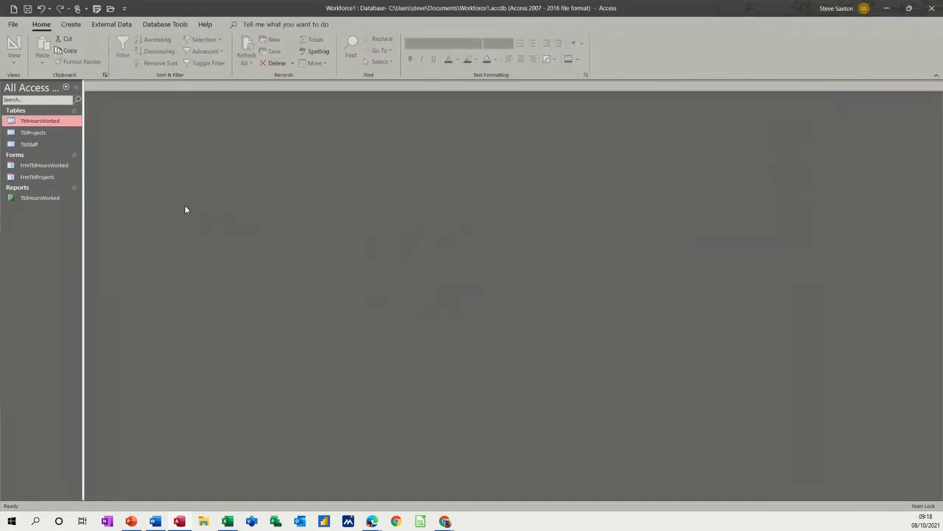
Open the TblHoursWorked report to review its columns and staff summaries, and close it again.
{"action": "left_click", "coordinate": [47, 200]}
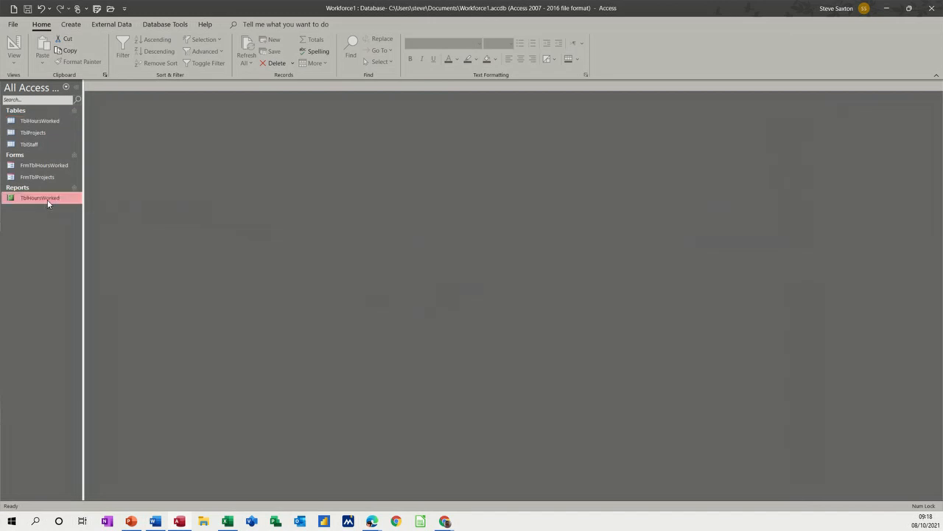
{"action": "key", "text": "Return"}
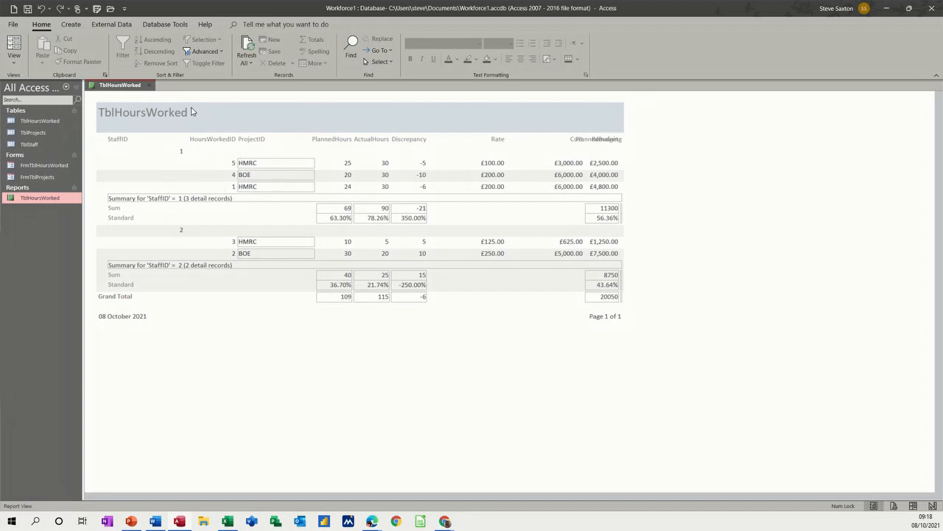
{"action": "left_click", "coordinate": [150, 86]}
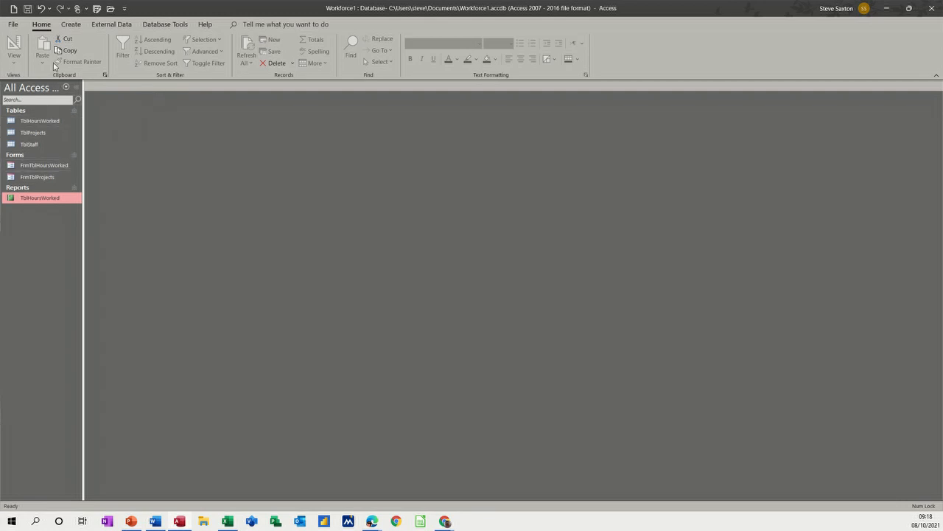
Start a new query in design and add the TblHoursWorked and TblStaff tables to it.
{"action": "left_click", "coordinate": [71, 24]}
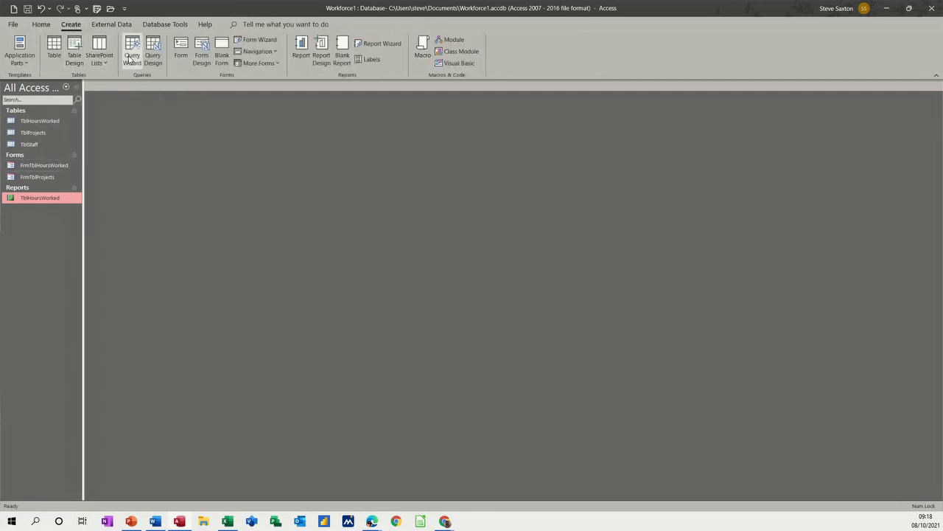
{"action": "left_click", "coordinate": [152, 49]}
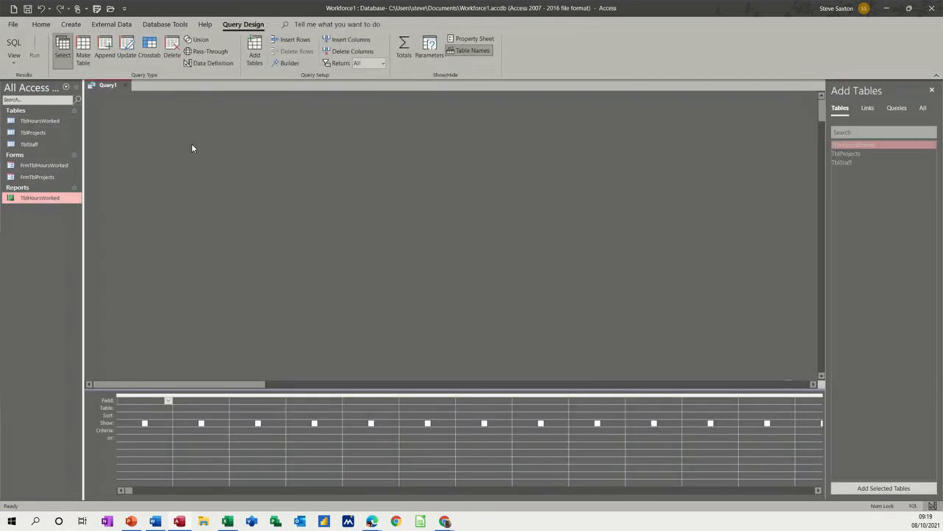
{"action": "left_click_drag", "start_coordinate": [40, 121], "coordinate": [221, 145]}
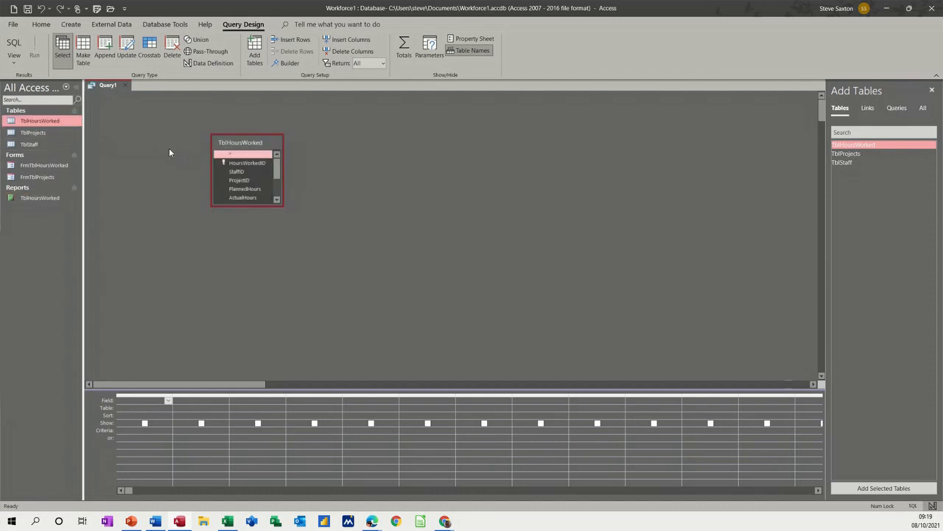
{"action": "left_click_drag", "start_coordinate": [33, 147], "coordinate": [389, 201]}
Enlarge the TblHoursWorked field list in the query to show all its fields, checking the TblHoursWorked report's columns for reference.
{"action": "left_click_drag", "start_coordinate": [276, 205], "coordinate": [291, 237]}
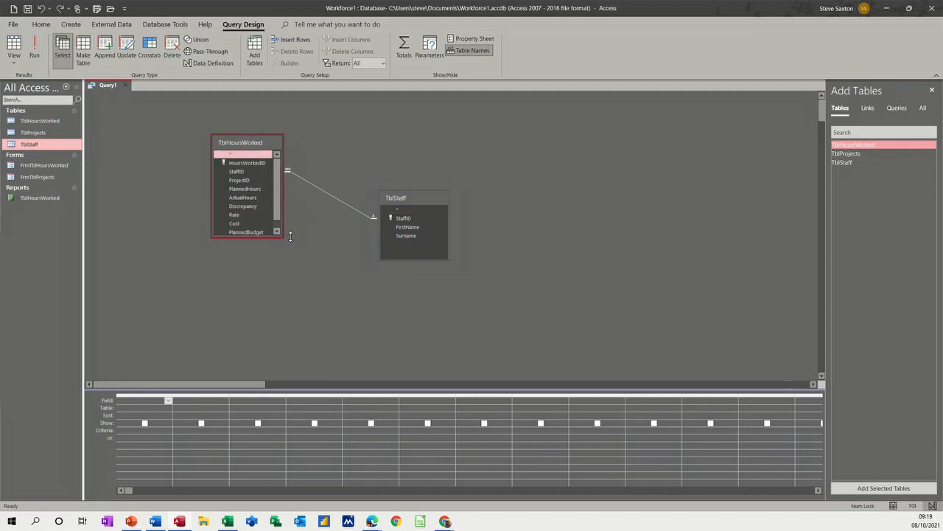
{"action": "double_click", "coordinate": [31, 199]}
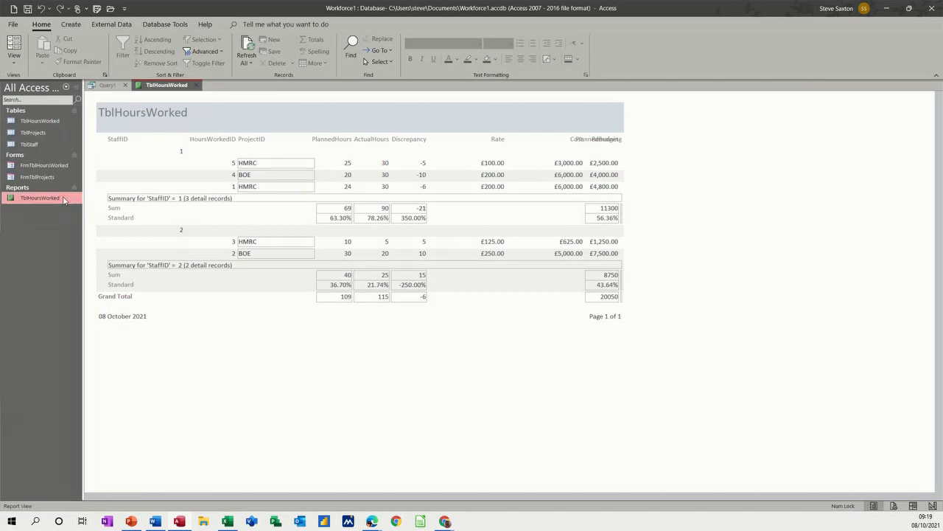
{"action": "left_click", "coordinate": [196, 86]}
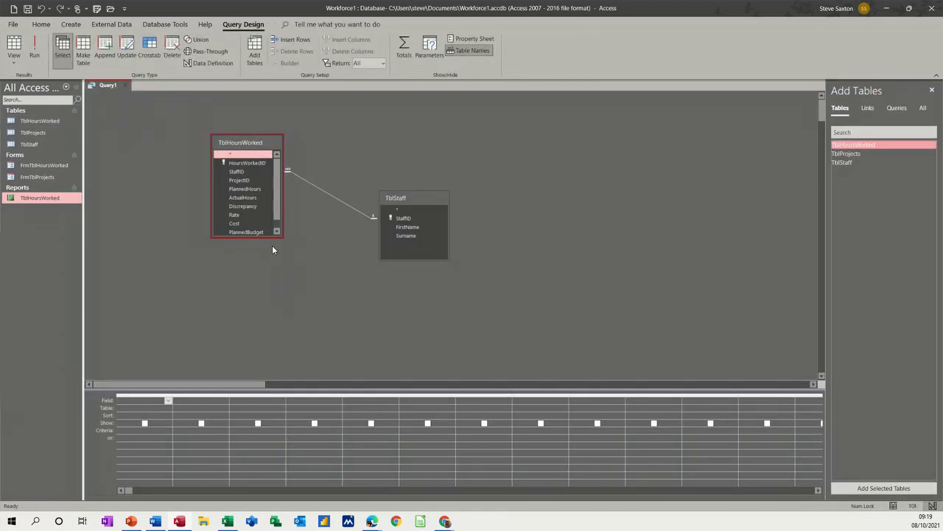
{"action": "left_click_drag", "start_coordinate": [283, 237], "coordinate": [296, 278]}
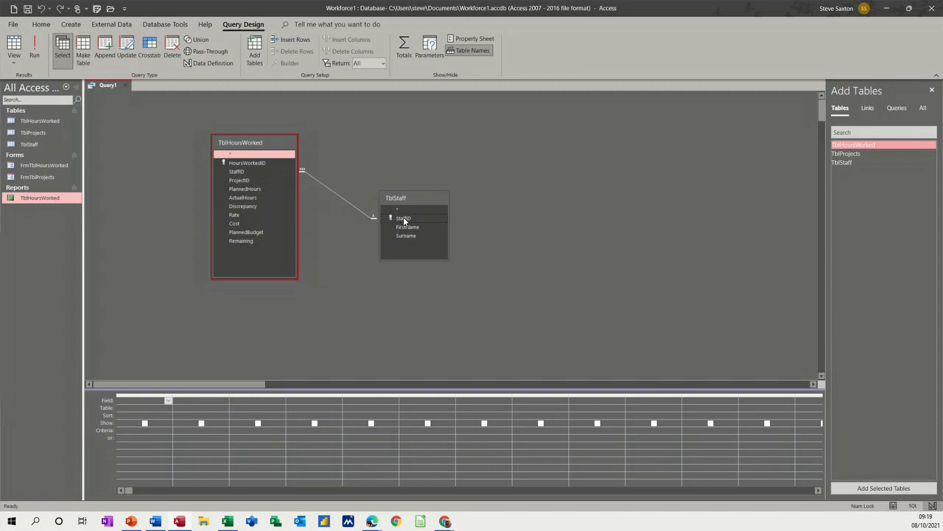
Add StaffID from TblHoursWorked and FirstName and Surname from TblStaff to the query.
{"action": "double_click", "coordinate": [238, 172]}
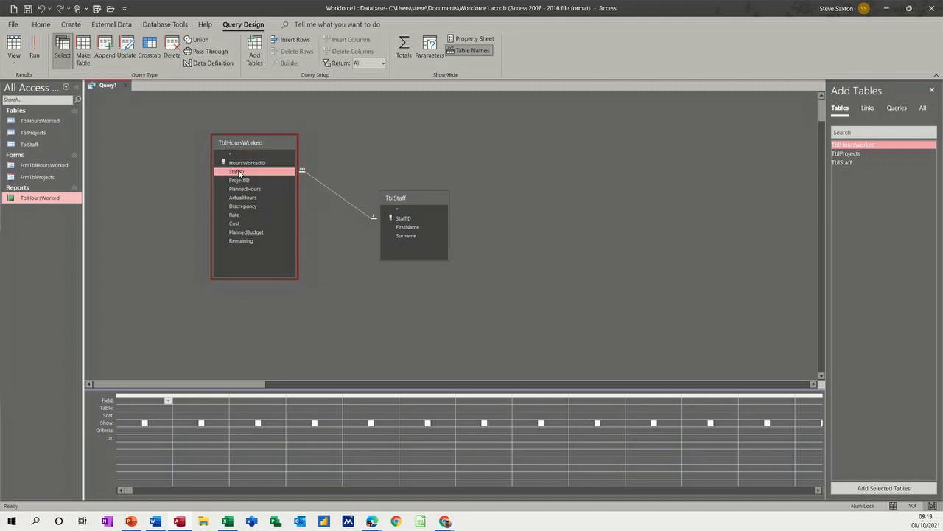
{"action": "double_click", "coordinate": [400, 226]}
{"action": "double_click", "coordinate": [405, 236]}
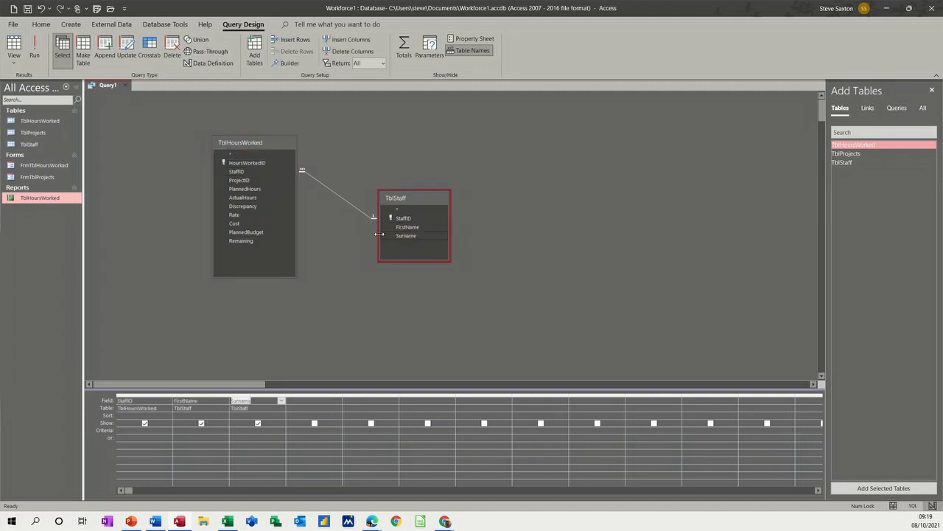
Add ProjectID, PlannedHours, ActualHours, Discrepancy, PlannedBudget and Remaining from TblHoursWorked to the query.
{"action": "double_click", "coordinate": [240, 181]}
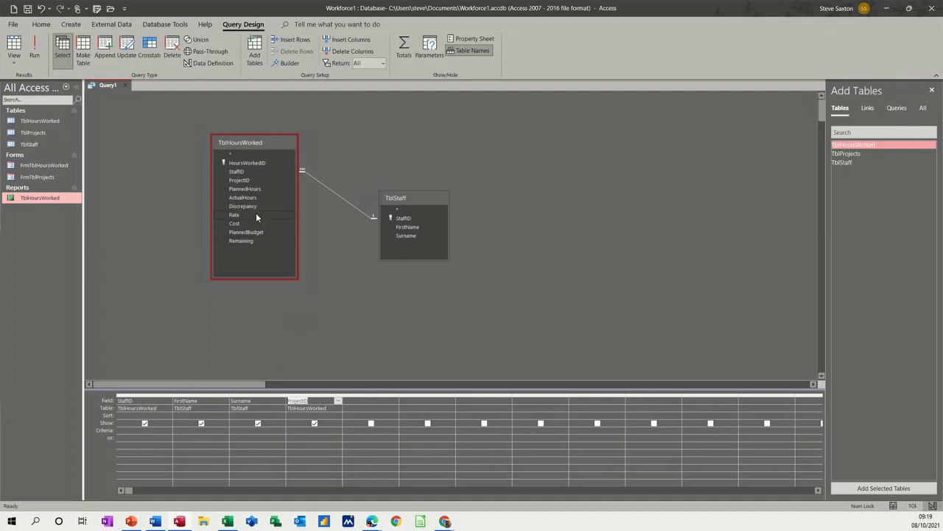
{"action": "double_click", "coordinate": [246, 189]}
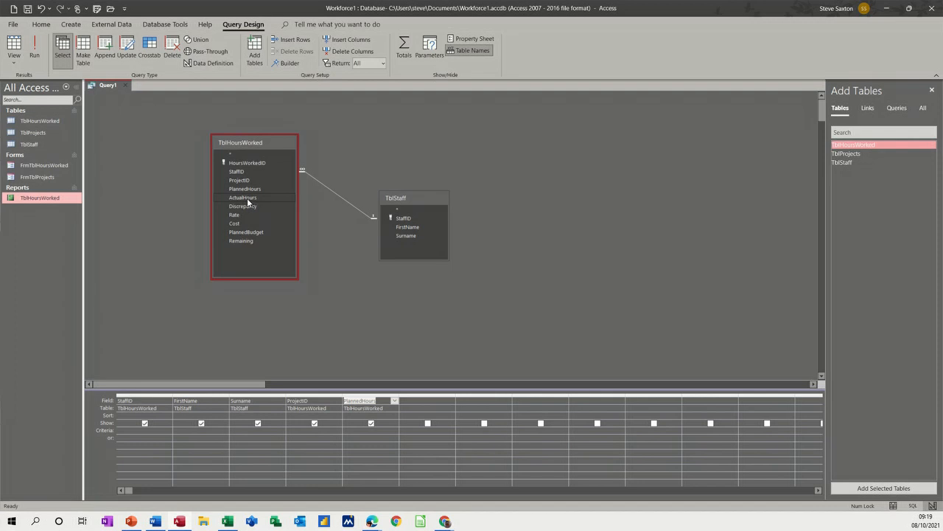
{"action": "double_click", "coordinate": [248, 198]}
{"action": "double_click", "coordinate": [252, 206]}
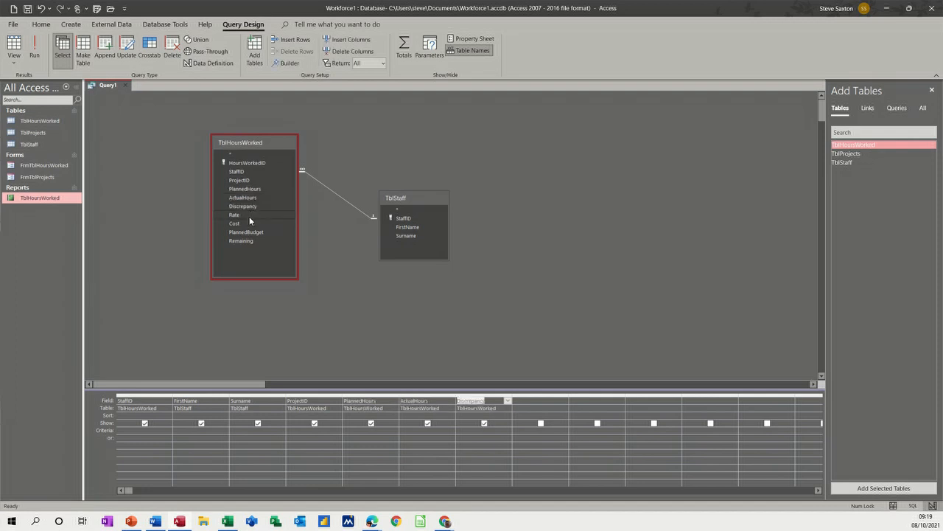
{"action": "double_click", "coordinate": [247, 233]}
{"action": "double_click", "coordinate": [246, 241]}
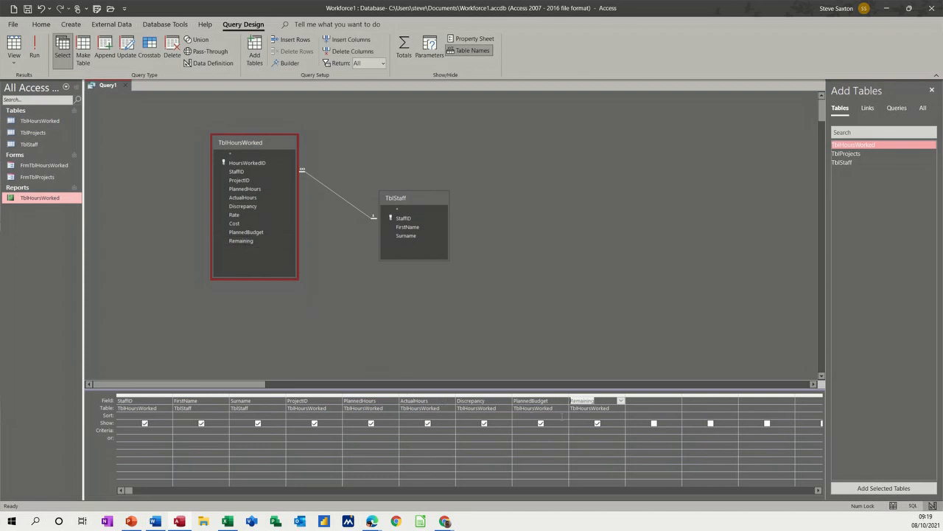
Run the query to check its records, and save it as QryBudgets before closing it.
{"action": "left_click", "coordinate": [36, 49]}
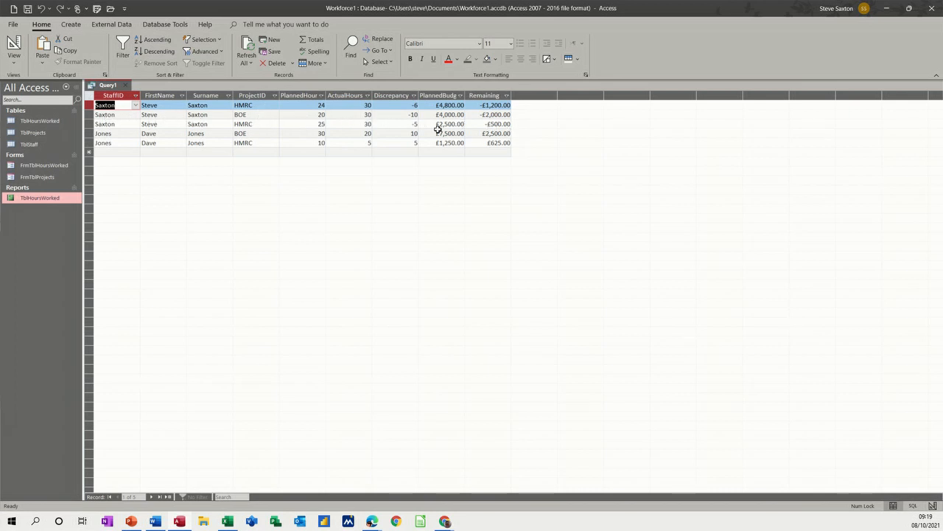
{"action": "left_click", "coordinate": [14, 45]}
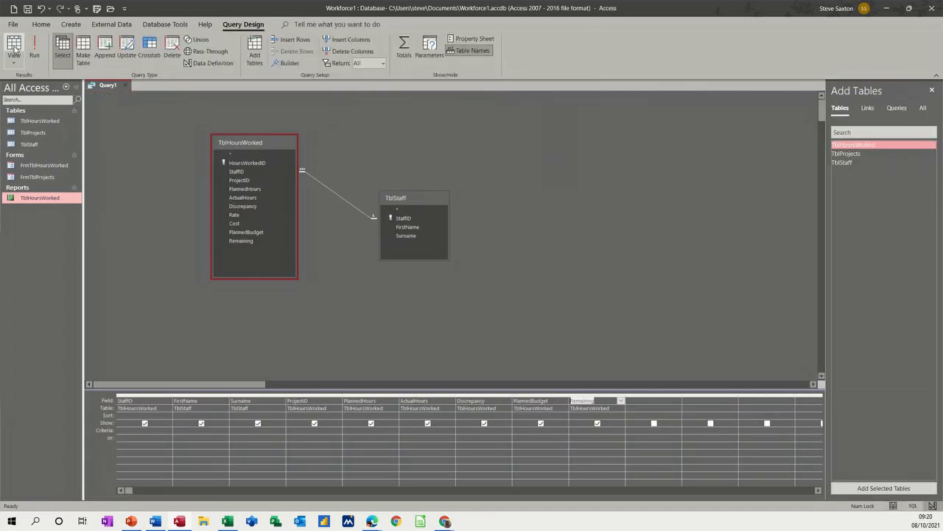
{"action": "left_click", "coordinate": [27, 8]}
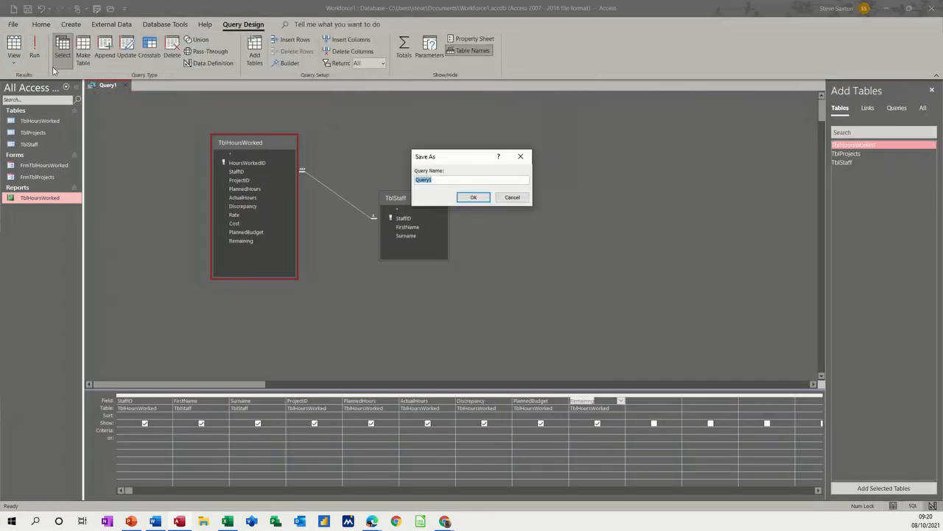
{"action": "type", "text": "Q"}
{"action": "left_click", "coordinate": [469, 199]}
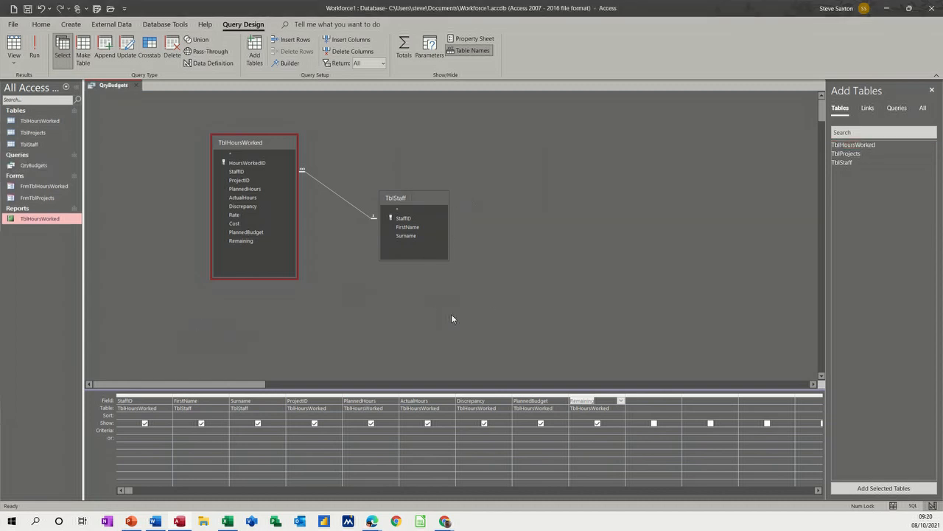
{"action": "left_click", "coordinate": [136, 85]}
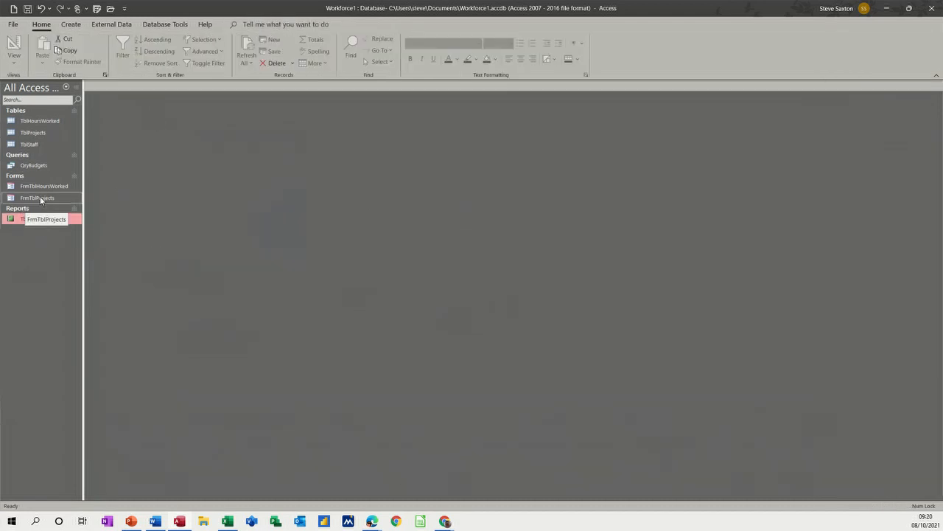
Start the Report Wizard on the QryBudgets query and include all of its fields.
{"action": "left_click", "coordinate": [22, 166]}
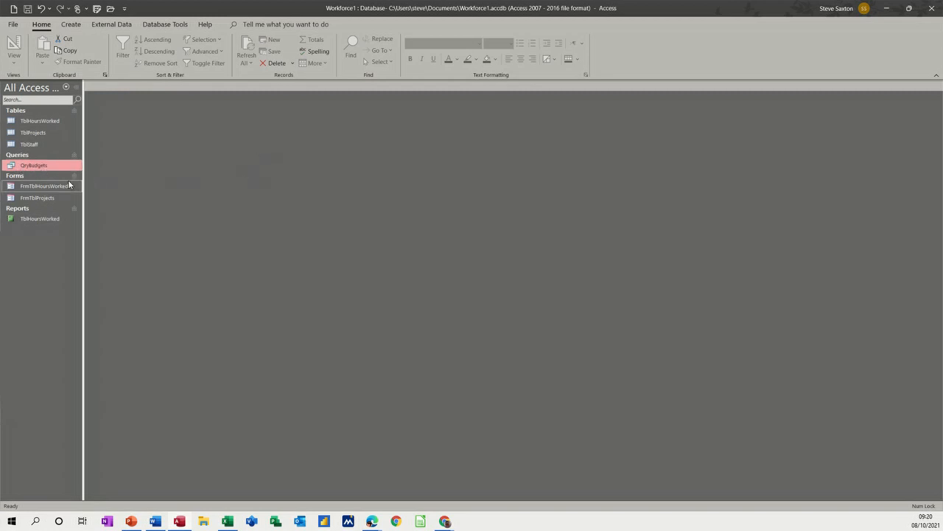
{"action": "left_click", "coordinate": [71, 24]}
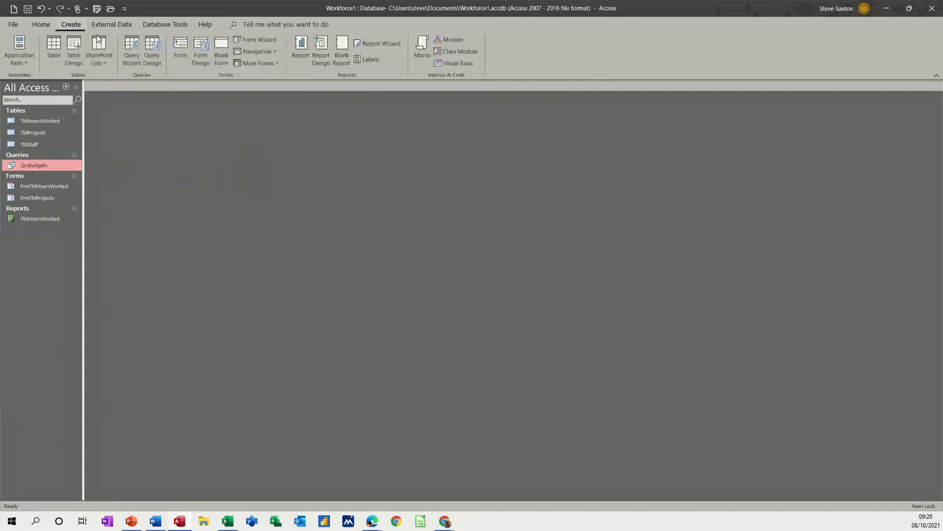
{"action": "left_click", "coordinate": [383, 44]}
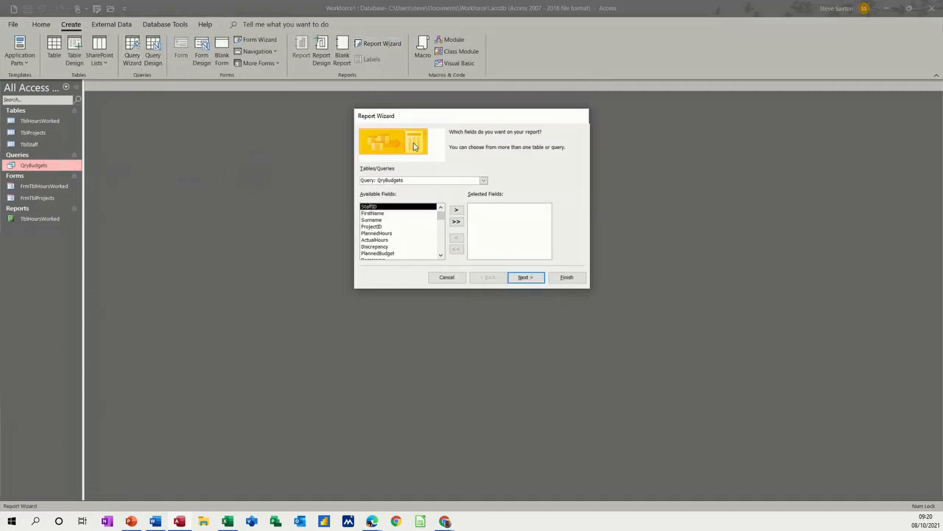
{"action": "left_click", "coordinate": [457, 221]}
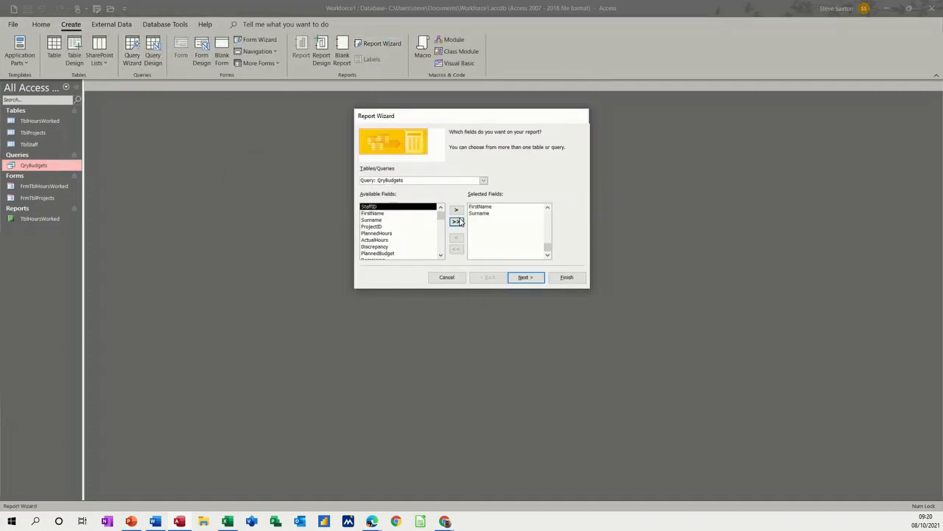
View the report data by TblStaff, without adding any further grouping levels.
{"action": "left_click", "coordinate": [520, 279]}
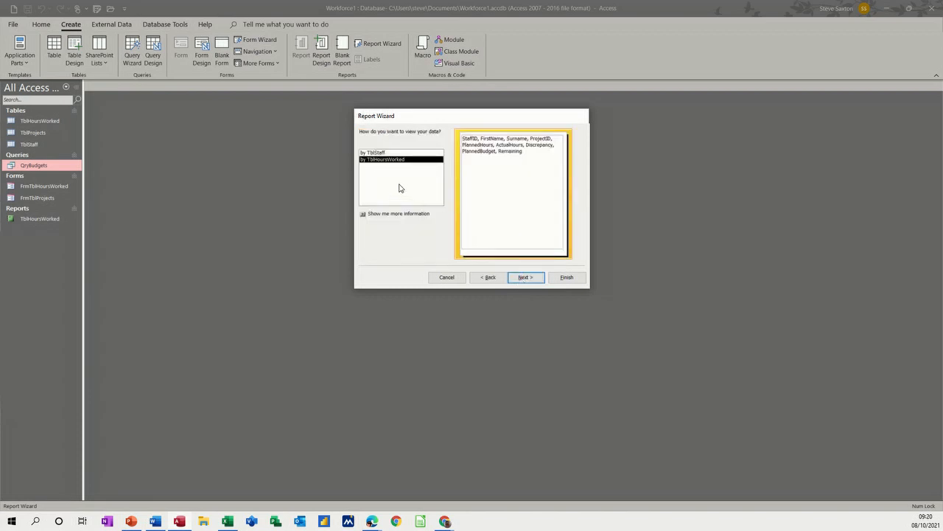
{"action": "left_click", "coordinate": [378, 153]}
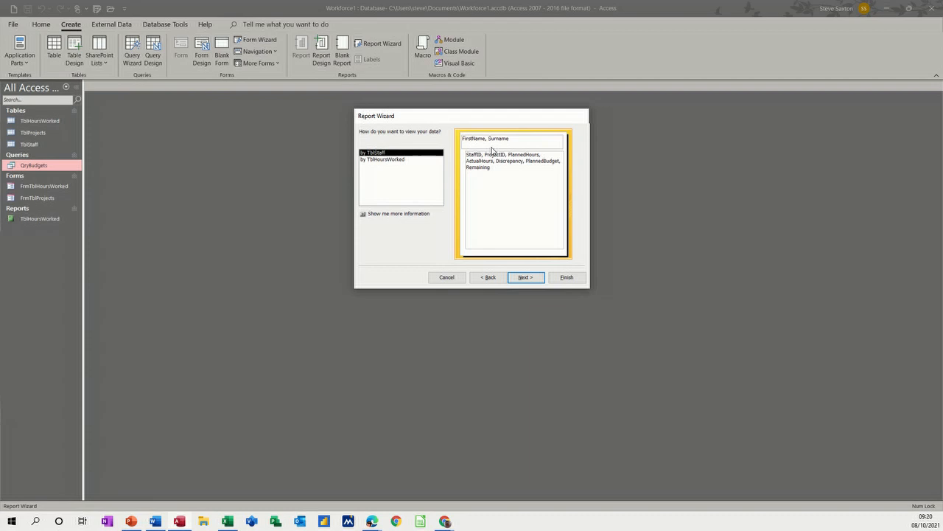
{"action": "left_click", "coordinate": [524, 277]}
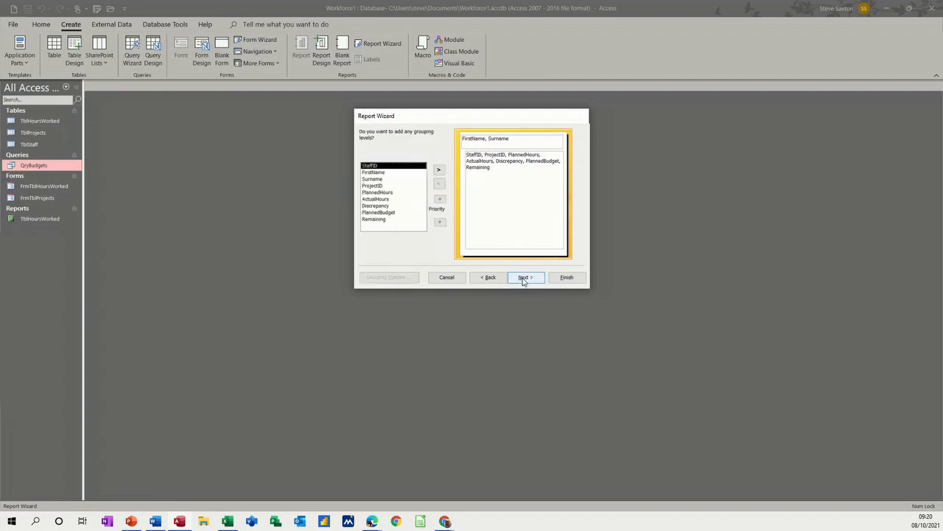
{"action": "left_click", "coordinate": [374, 186]}
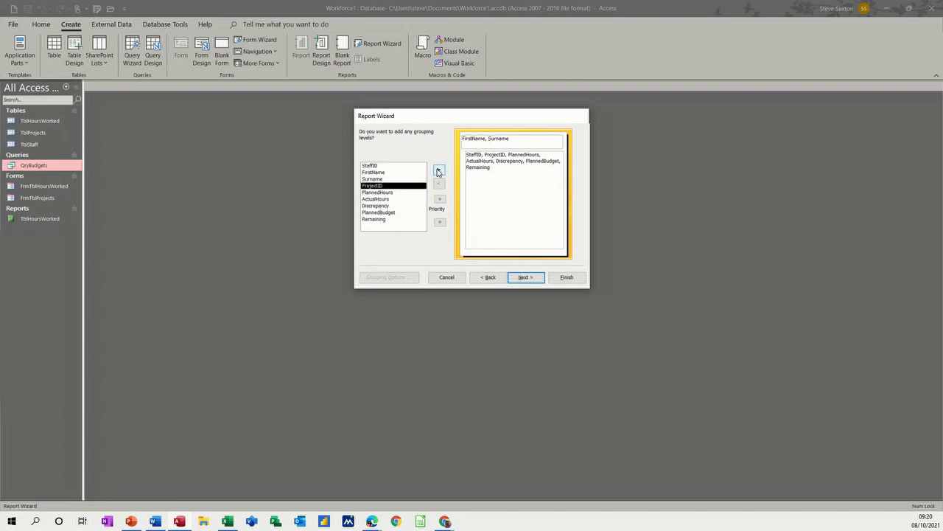
{"action": "left_click", "coordinate": [523, 278]}
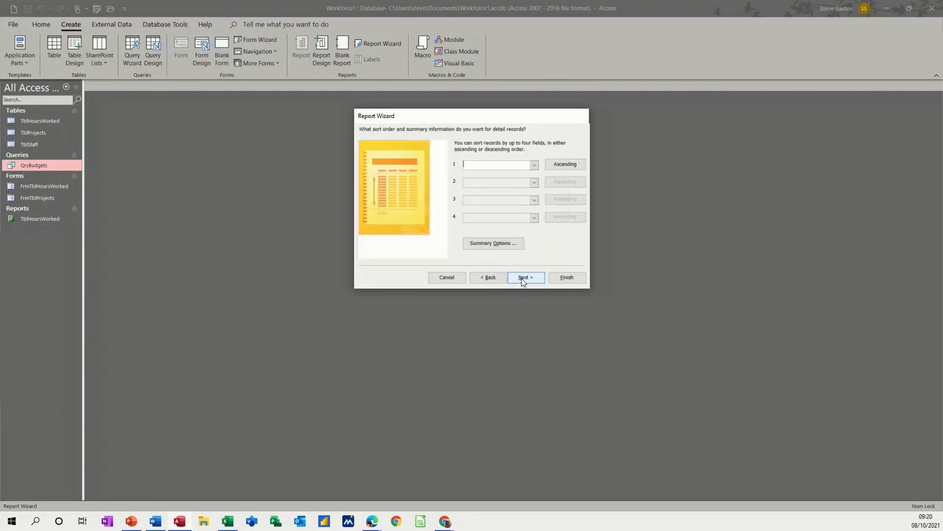
Summarise PlannedHours, ActualHours, Discrepancy, PlannedBudget and Remaining with sums, showing detail and summary, and calculate percent of total for sums.
{"action": "left_click", "coordinate": [493, 244]}
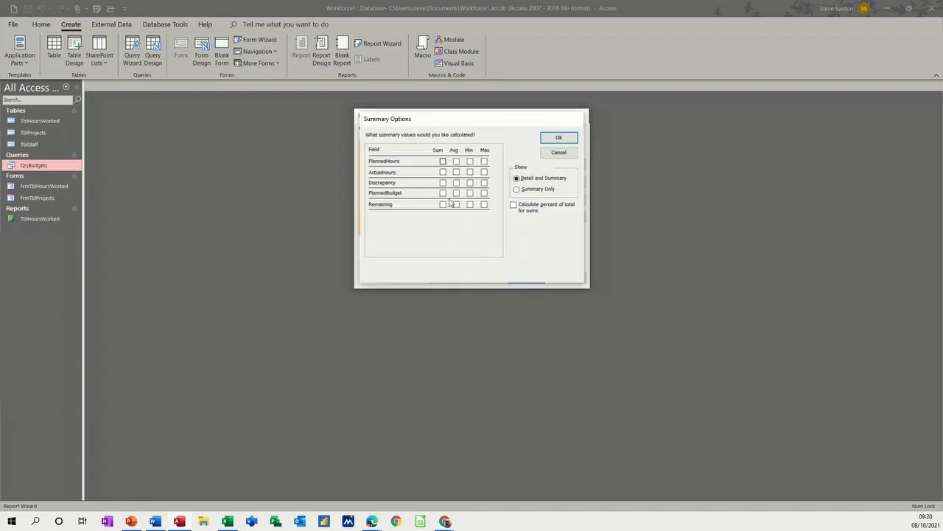
{"action": "left_click", "coordinate": [443, 160]}
{"action": "left_click", "coordinate": [443, 172]}
{"action": "left_click", "coordinate": [443, 182]}
{"action": "left_click", "coordinate": [443, 192]}
{"action": "left_click", "coordinate": [443, 205]}
{"action": "left_click", "coordinate": [514, 207]}
{"action": "left_click", "coordinate": [558, 140]}
Leave the records unsorted and use the stepped layout in landscape orientation, with field widths adjusted to fit the page.
{"action": "left_click", "coordinate": [526, 277]}
{"action": "left_click", "coordinate": [549, 167]}
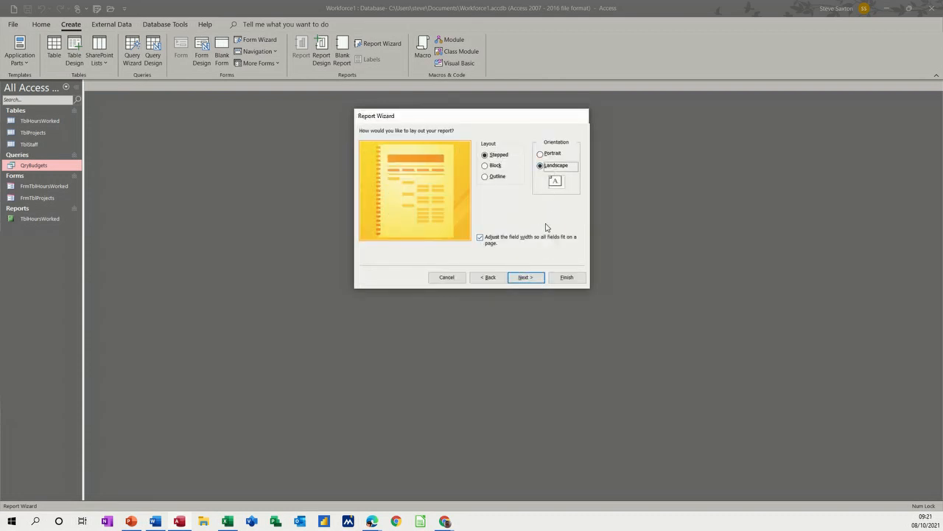
{"action": "left_click", "coordinate": [532, 278]}
{"action": "left_click", "coordinate": [489, 277]}
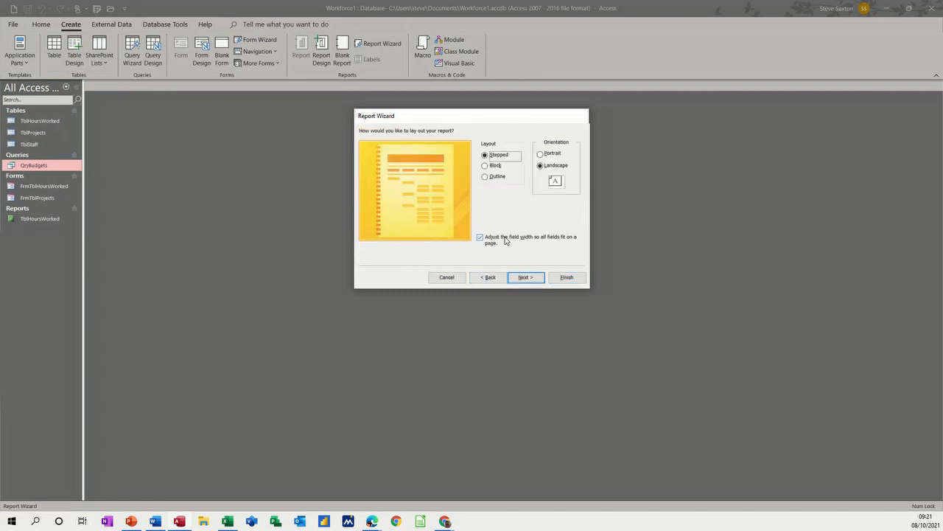
{"action": "left_click", "coordinate": [526, 278]}
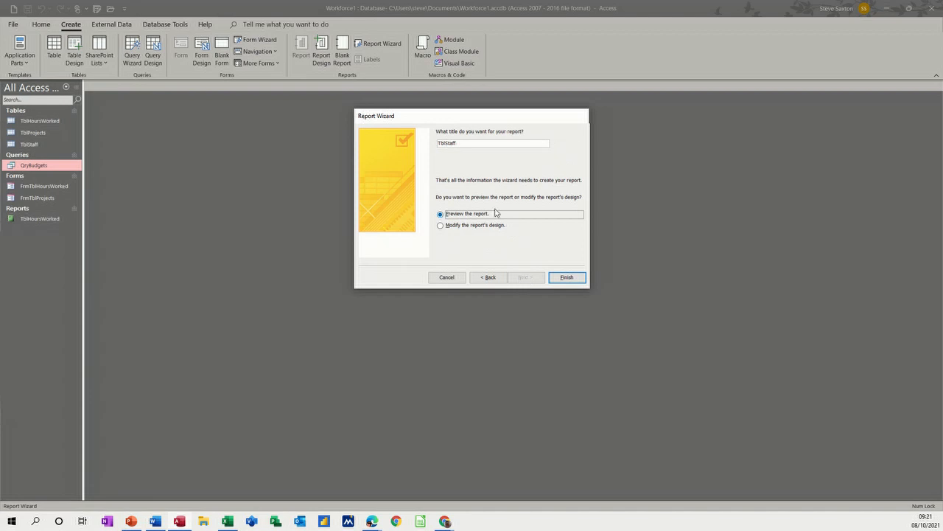
Title the report RptTblStaff and finish the wizard with the report preview.
{"action": "left_click", "coordinate": [441, 143]}
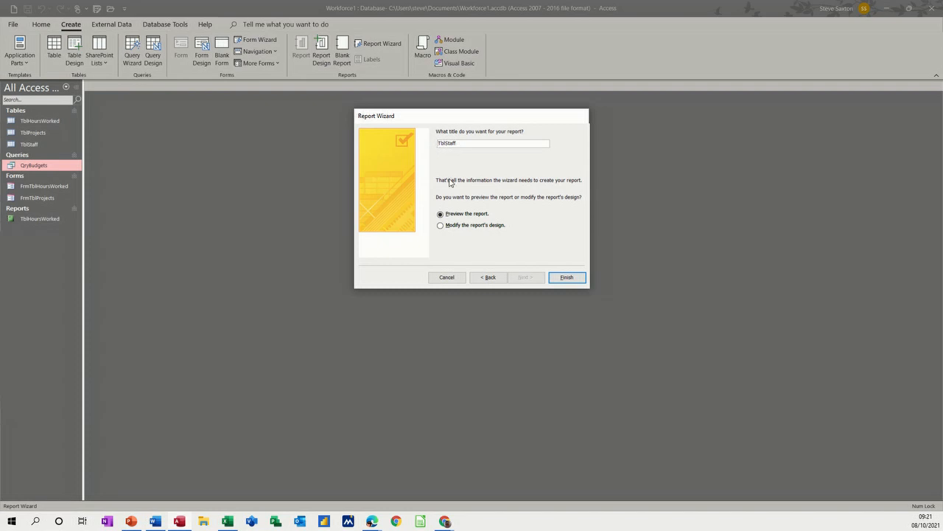
{"action": "type", "text": "Rp"}
{"action": "left_click", "coordinate": [556, 277]}
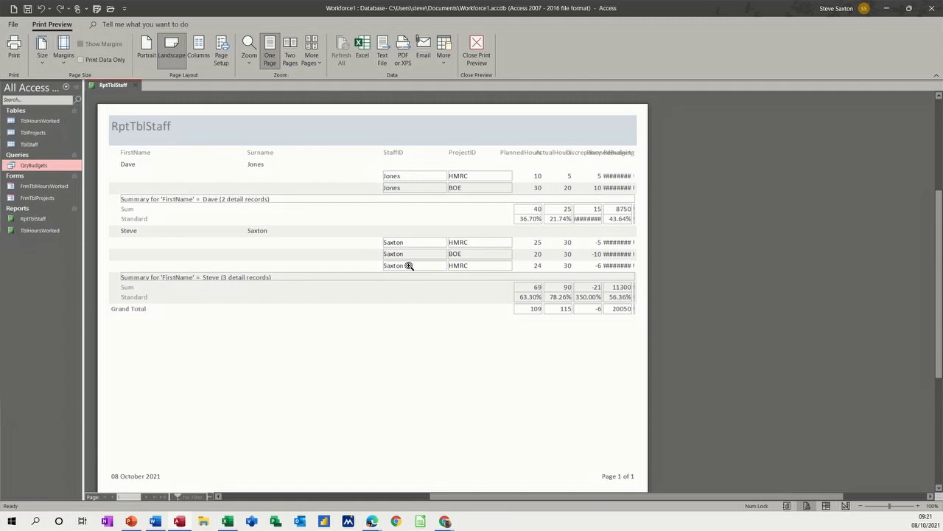
Close the print preview and delete the StaffID label and its detail field from the report design.
{"action": "left_click", "coordinate": [476, 50]}
{"action": "left_click", "coordinate": [378, 158]}
{"action": "key", "text": "Delete"}
{"action": "left_click", "coordinate": [387, 196]}
{"action": "key", "text": "Delete"}
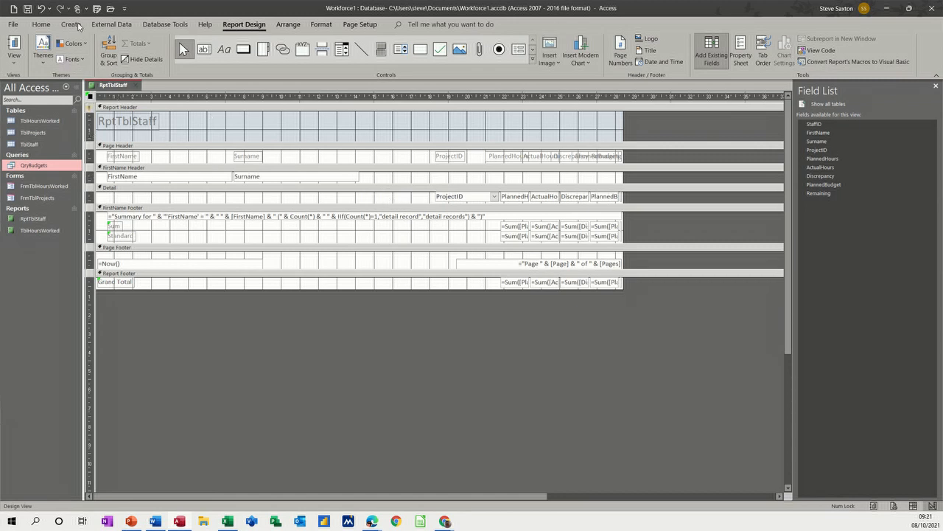
Save and close RptTblStaff, reopen it to check the report, and close it again.
{"action": "left_click", "coordinate": [30, 13]}
{"action": "left_click", "coordinate": [136, 86]}
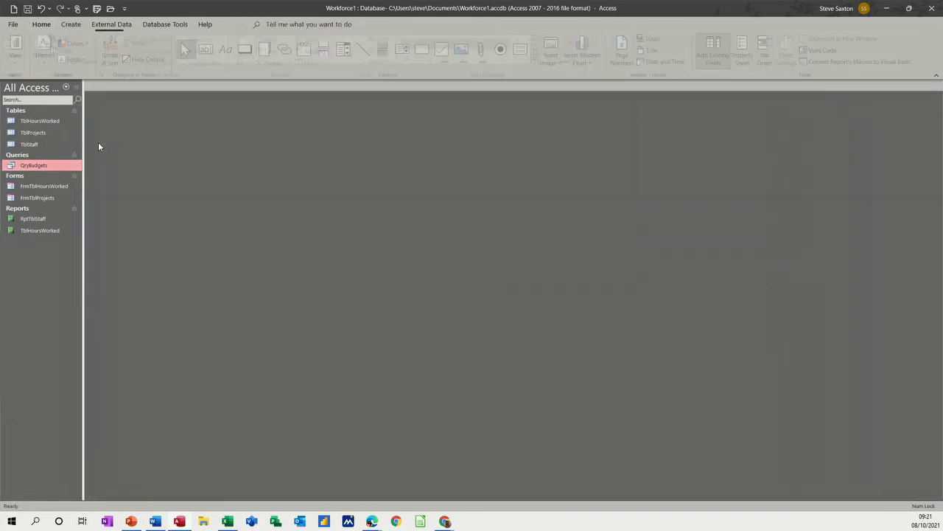
{"action": "double_click", "coordinate": [33, 219]}
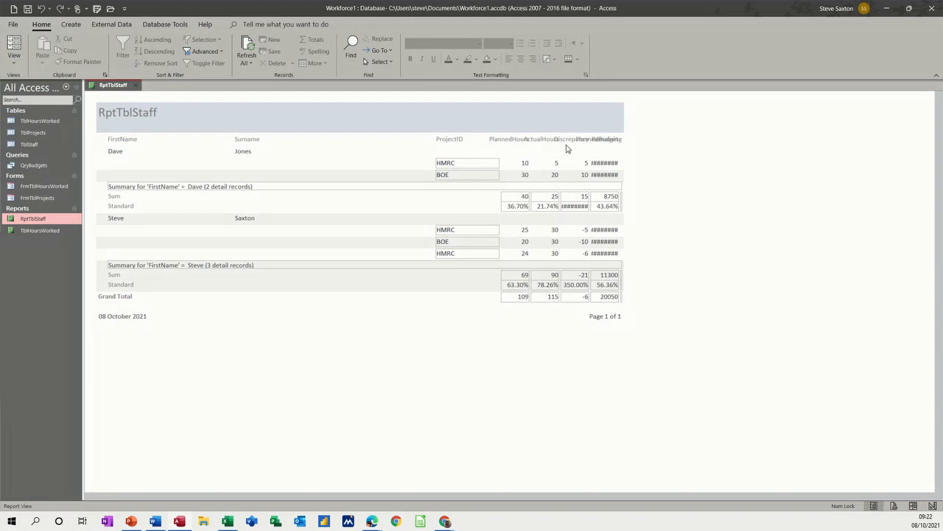
{"action": "left_click", "coordinate": [136, 87]}
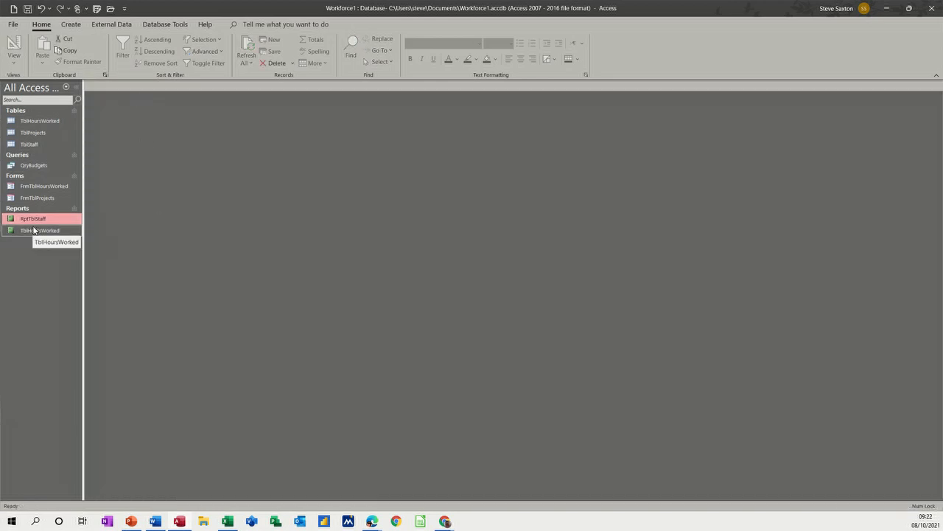
Create a new blank report in Design View.
{"action": "left_click", "coordinate": [52, 166]}
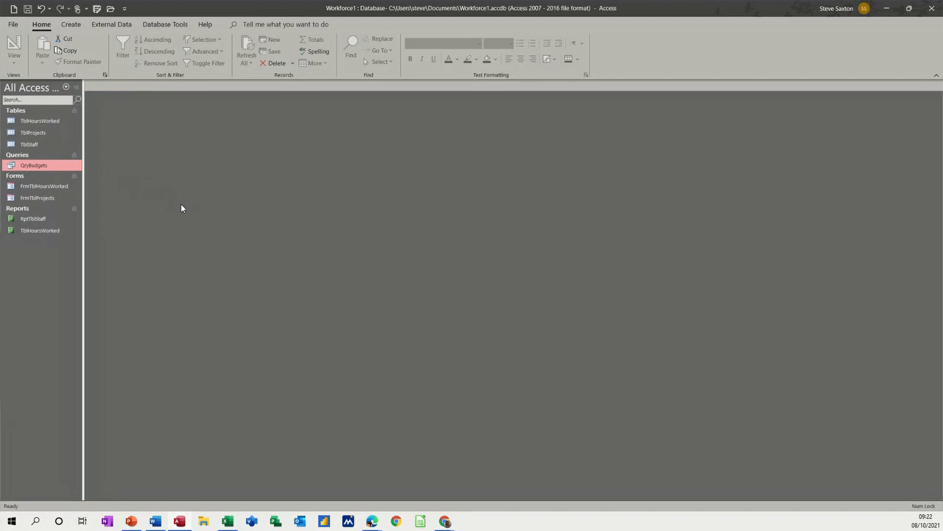
{"action": "left_click", "coordinate": [72, 27]}
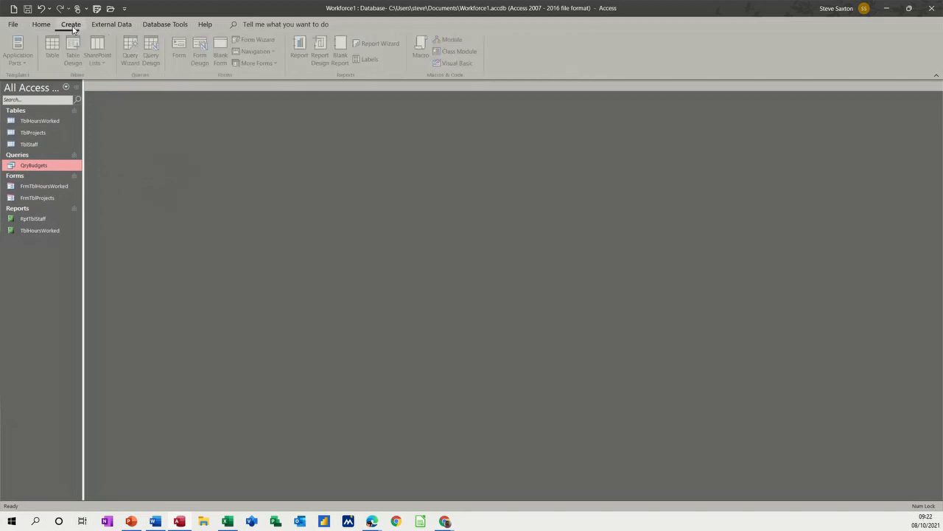
{"action": "left_click", "coordinate": [322, 49]}
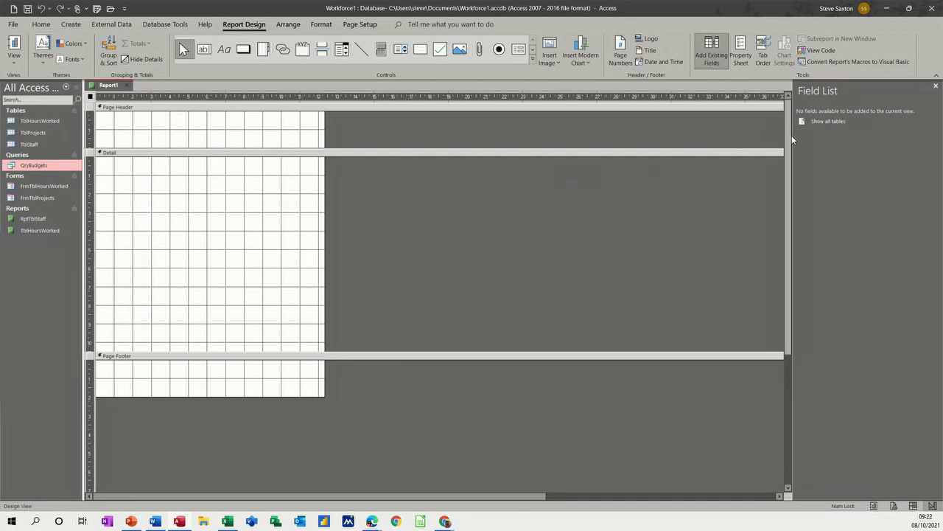
Set the blank report's record source to QryBudgets and show its list of available fields.
{"action": "left_click", "coordinate": [741, 51]}
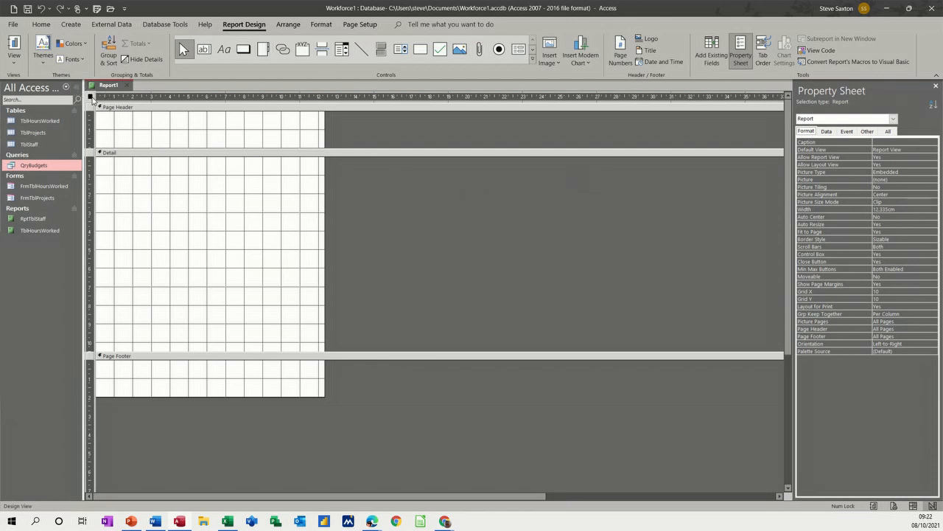
{"action": "left_click", "coordinate": [827, 131]}
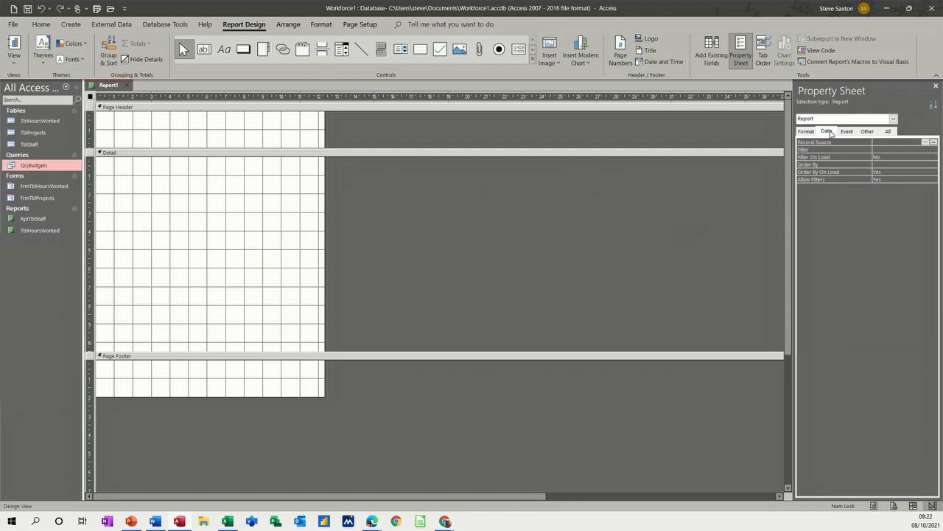
{"action": "left_click", "coordinate": [925, 142]}
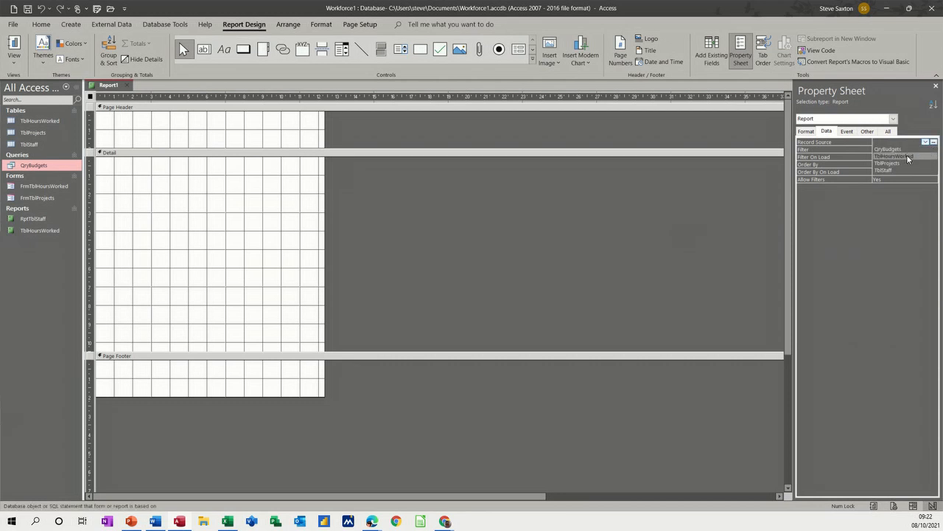
{"action": "left_click", "coordinate": [906, 156]}
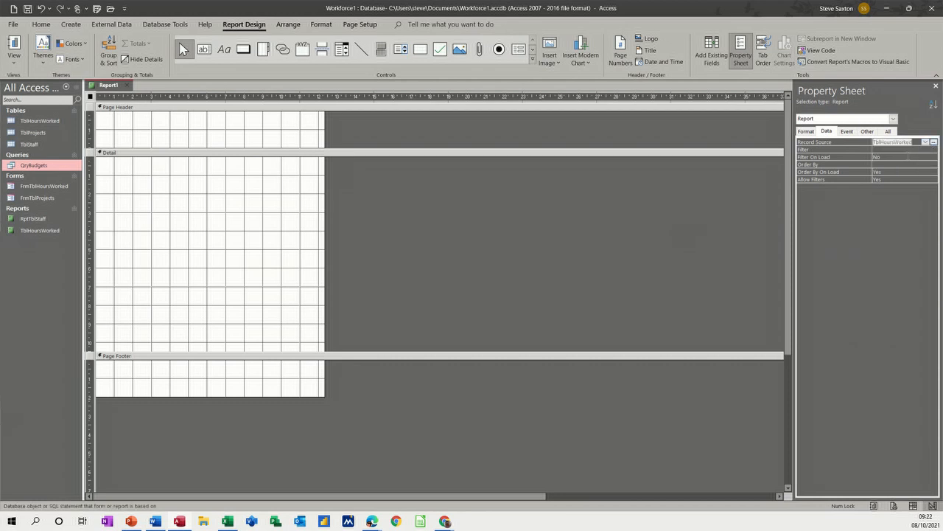
{"action": "left_click", "coordinate": [926, 143]}
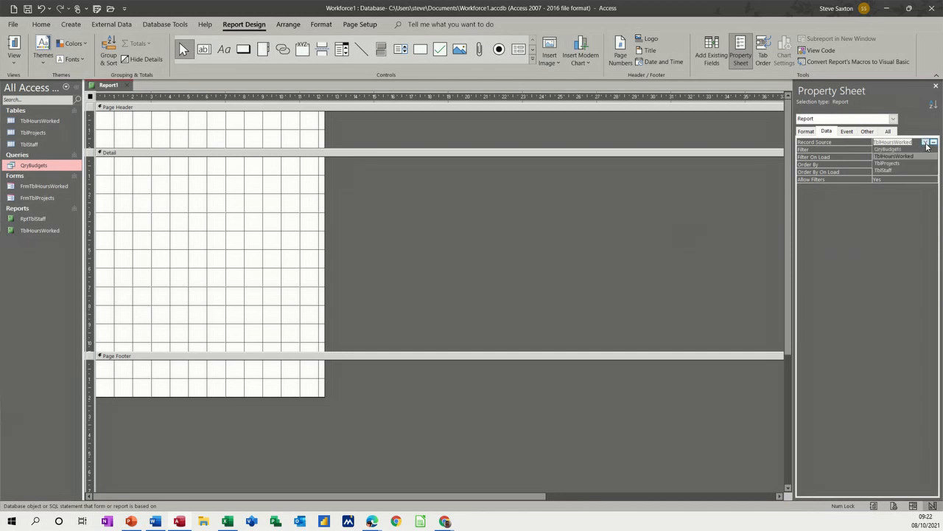
{"action": "left_click", "coordinate": [900, 150]}
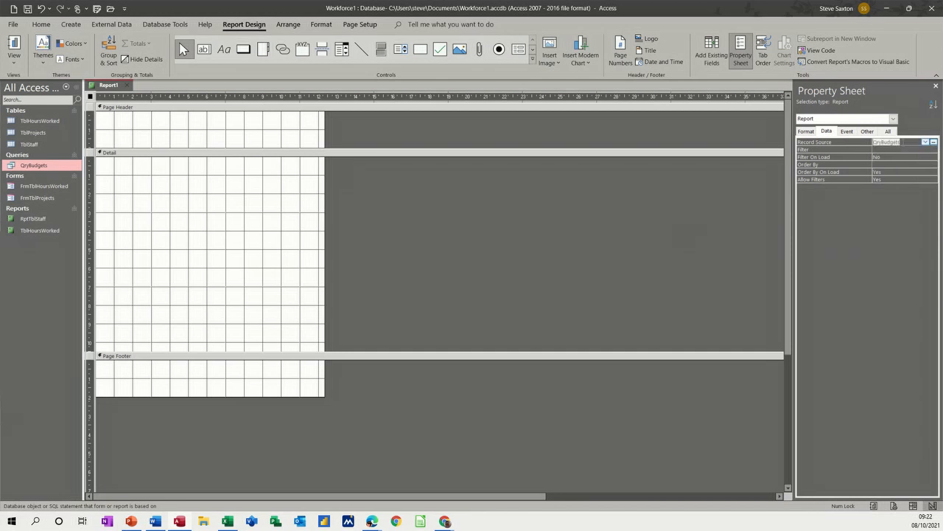
{"action": "left_click", "coordinate": [713, 63]}
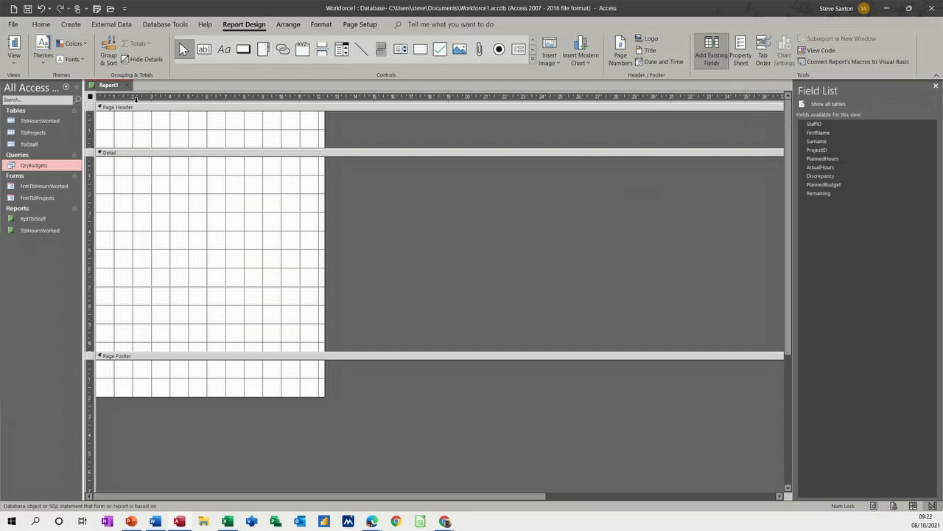
Add a group on StaffID to the report.
{"action": "left_click", "coordinate": [109, 55]}
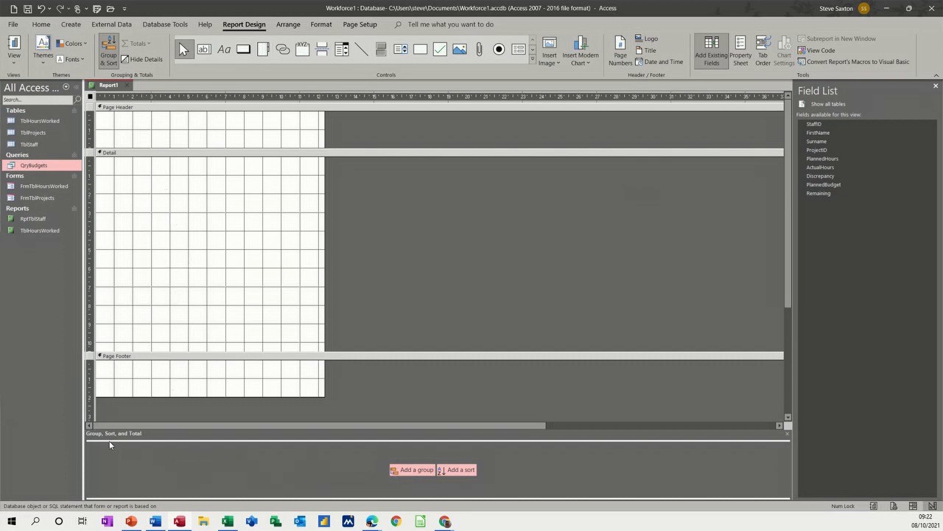
{"action": "left_click", "coordinate": [420, 471]}
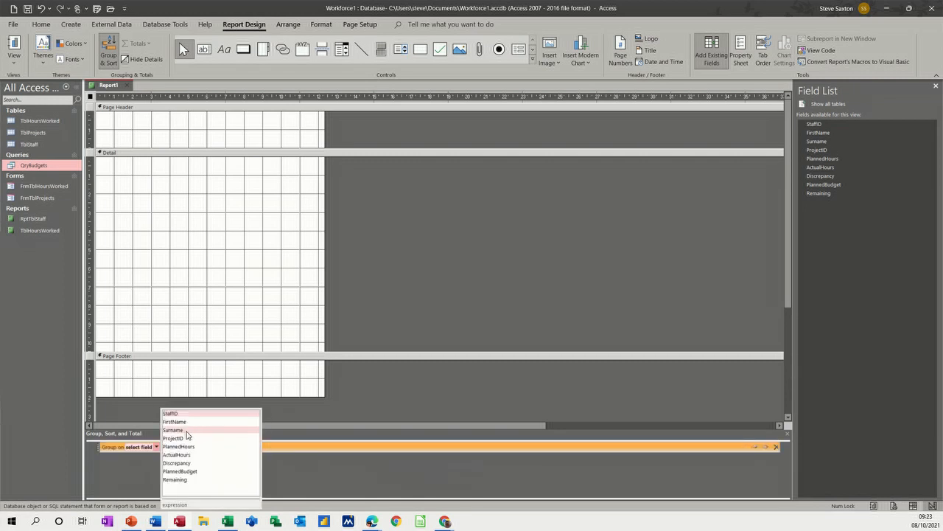
{"action": "left_click", "coordinate": [170, 413]}
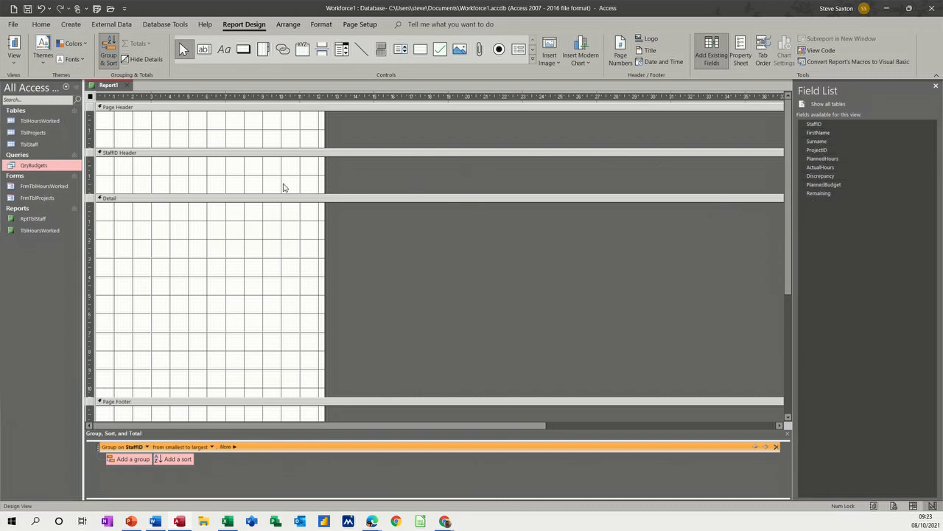
Add a text box about 5.1 cm wide and 1 cm high in the StaffID header with the expression =[firstname] & " " & [surname].
{"action": "left_click", "coordinate": [190, 176]}
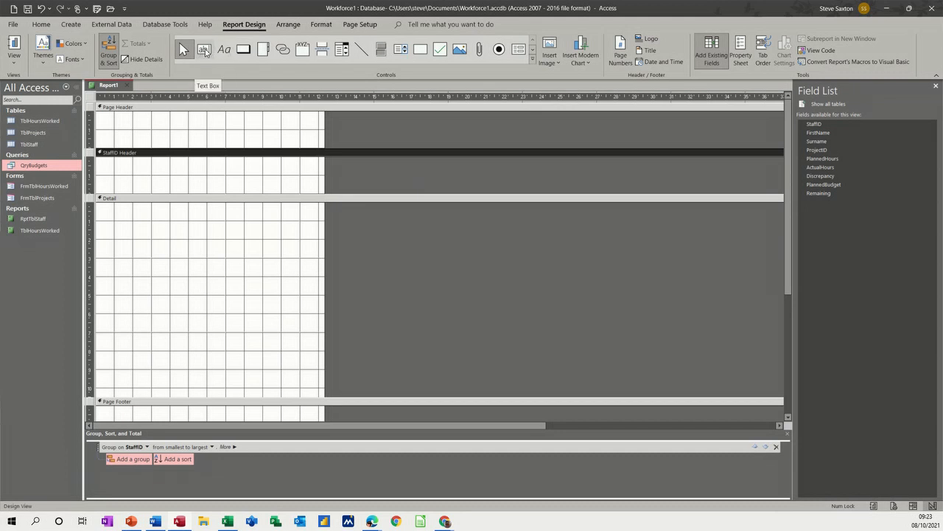
{"action": "left_click", "coordinate": [205, 50]}
{"action": "left_click_drag", "start_coordinate": [150, 160], "coordinate": [245, 180]}
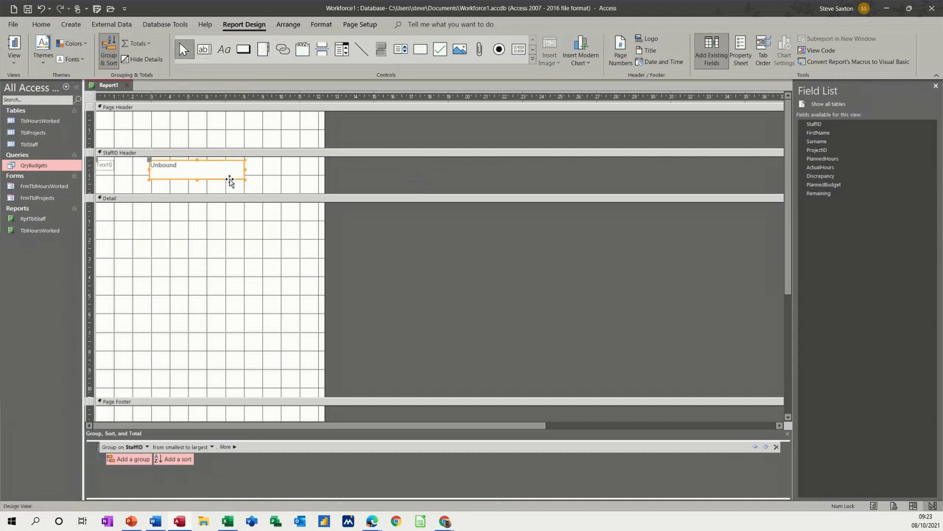
{"action": "type", "text": "=["}
{"action": "left_click", "coordinate": [265, 185]}
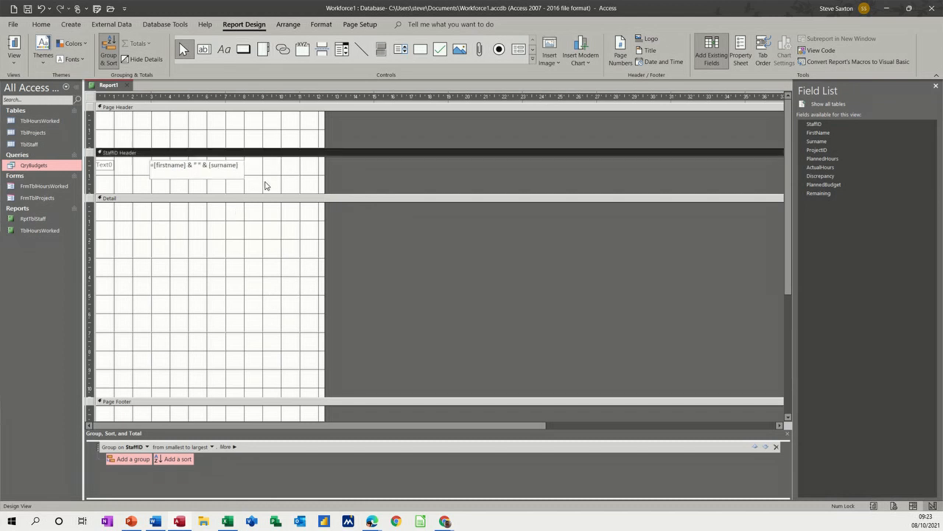
Delete the name text box's attached label and move the box to the header's top edge, about 2 cm from the left.
{"action": "left_click", "coordinate": [108, 165]}
{"action": "key", "text": "Delete"}
{"action": "left_click", "coordinate": [173, 168]}
{"action": "left_click_drag", "start_coordinate": [173, 168], "coordinate": [161, 164]}
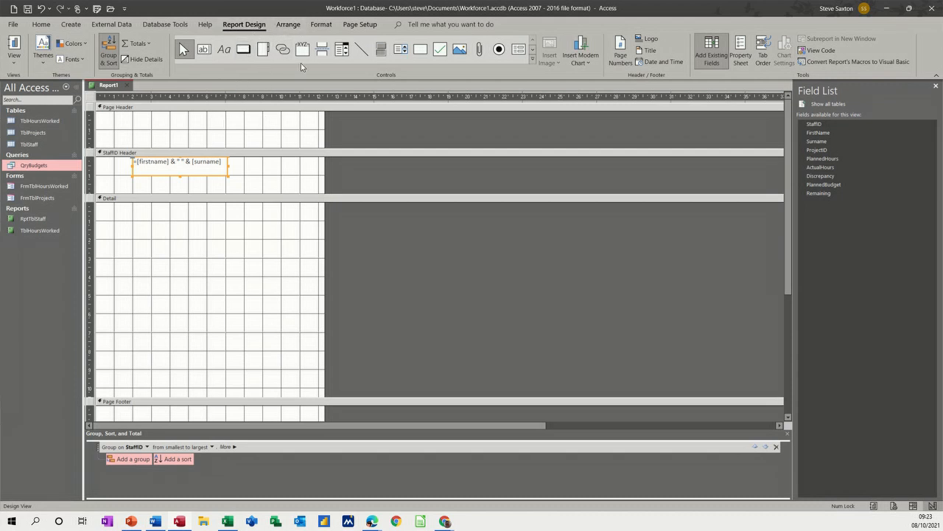
{"action": "left_click", "coordinate": [359, 24]}
{"action": "left_click", "coordinate": [313, 28]}
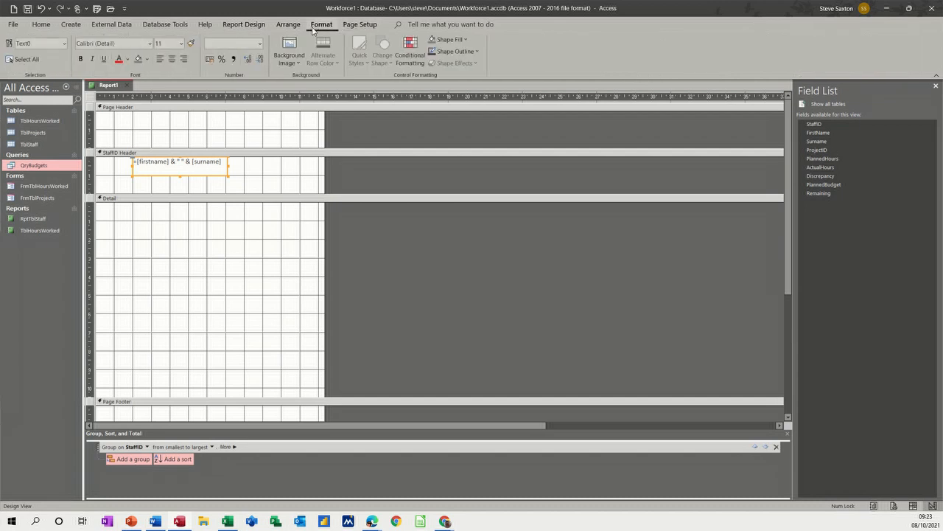
{"action": "left_click", "coordinate": [288, 28]}
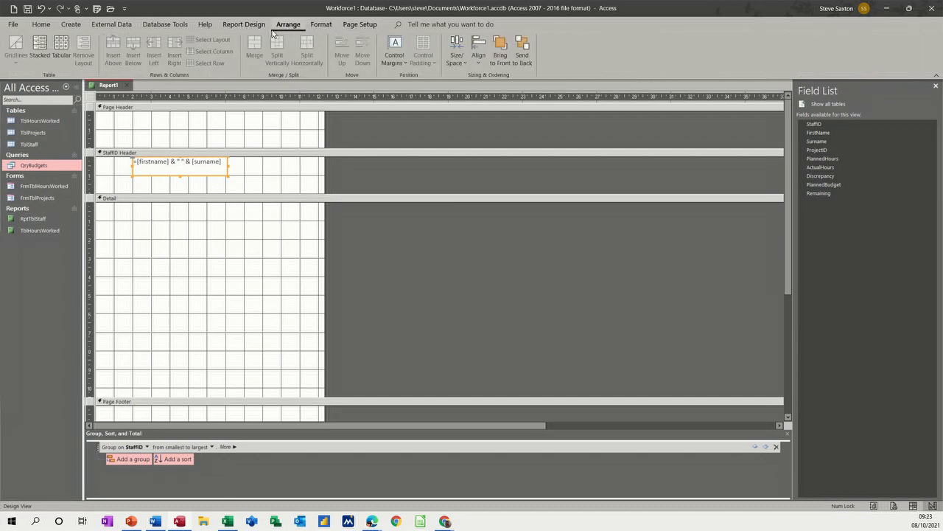
{"action": "left_click", "coordinate": [253, 26]}
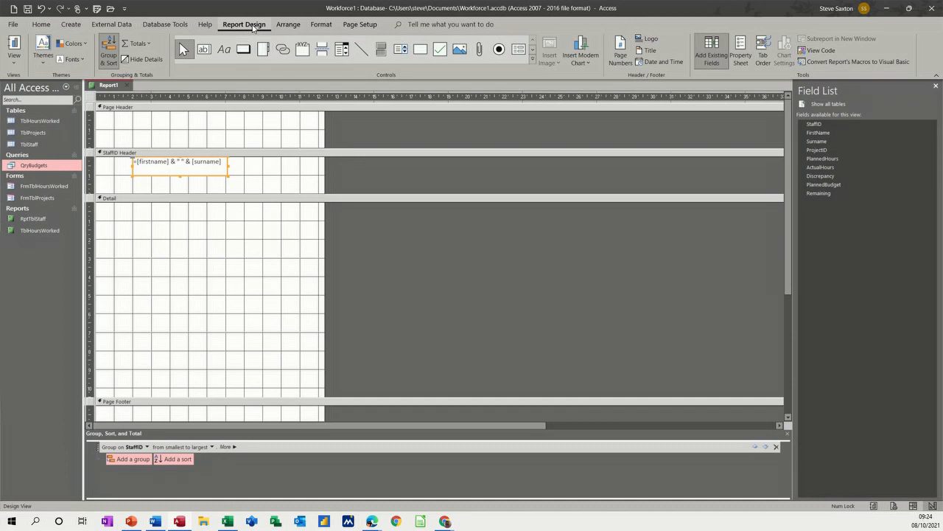
Check the combined staff name in Report View and return to Design View.
{"action": "left_click", "coordinate": [42, 27]}
{"action": "left_click", "coordinate": [14, 59]}
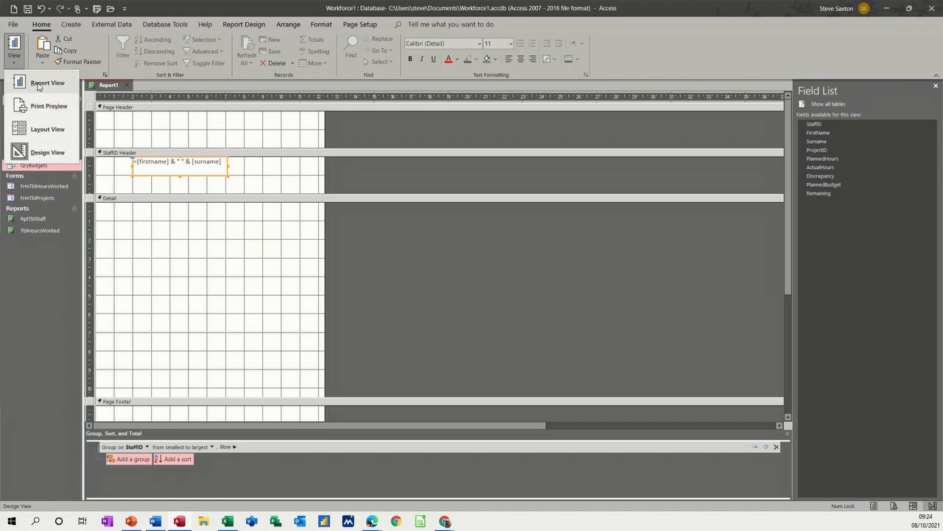
{"action": "left_click", "coordinate": [39, 85]}
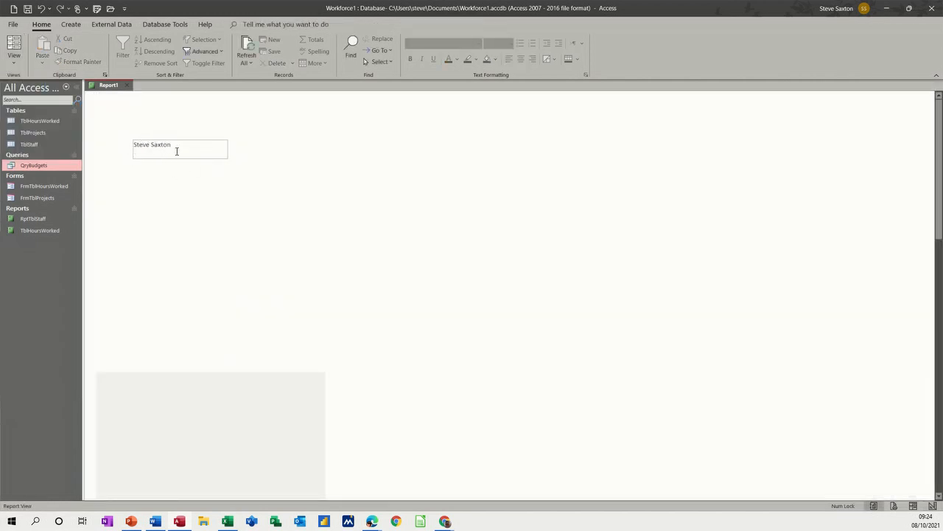
{"action": "left_click", "coordinate": [14, 59]}
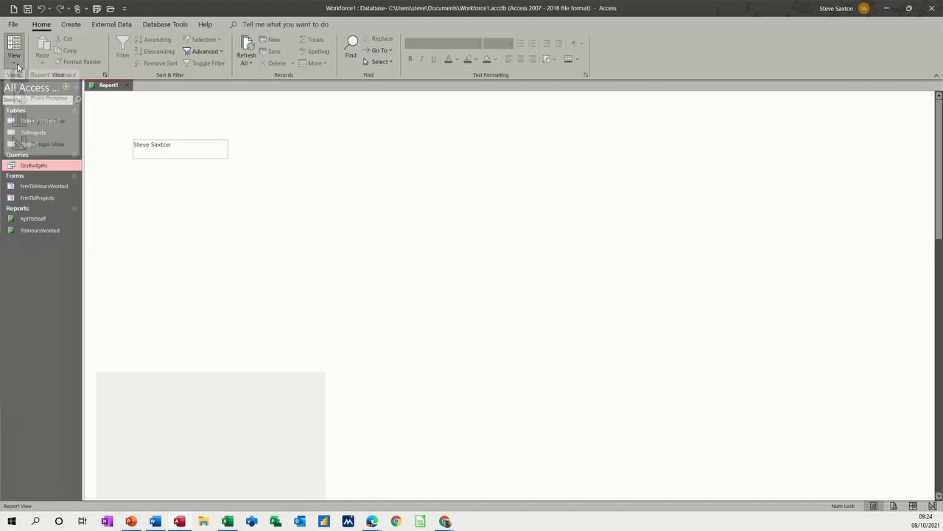
{"action": "left_click", "coordinate": [40, 151]}
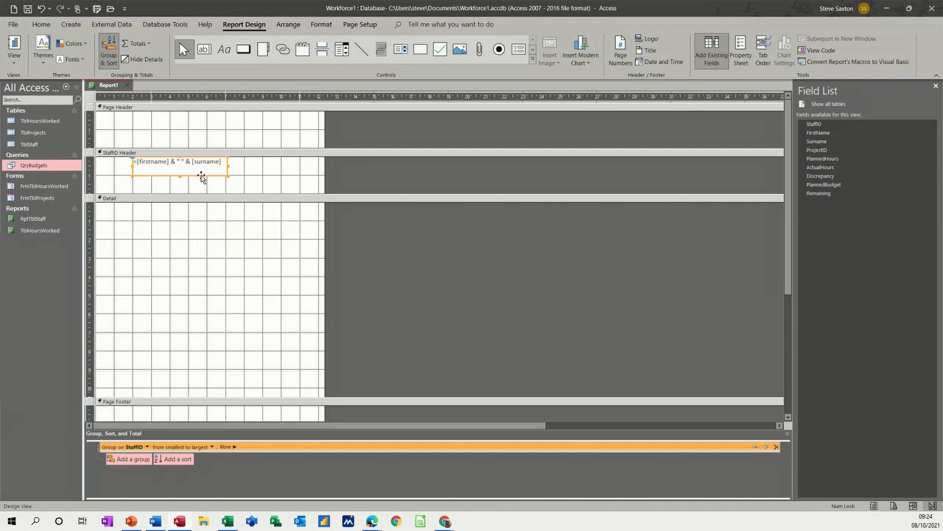
Set the border style of the staff name text box to Transparent.
{"action": "left_click", "coordinate": [734, 58]}
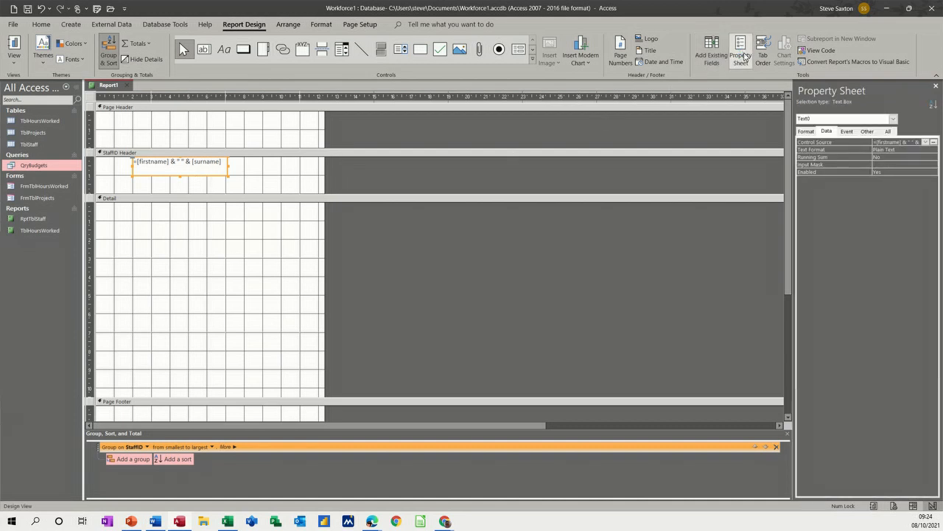
{"action": "left_click", "coordinate": [806, 131]}
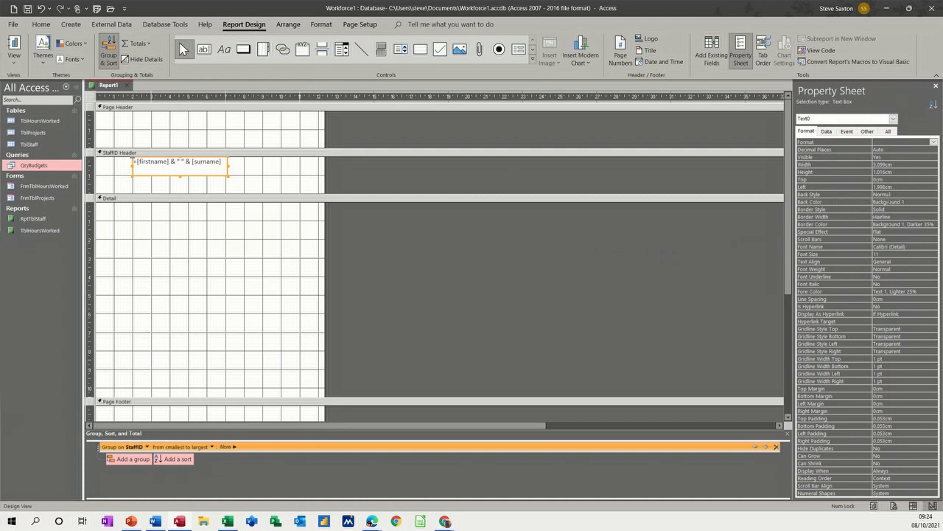
{"action": "left_click", "coordinate": [912, 201]}
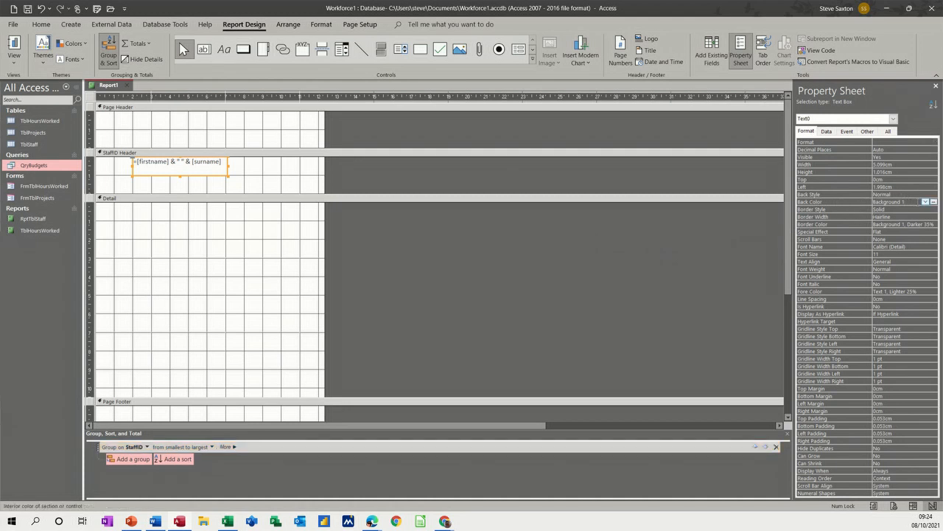
{"action": "left_click", "coordinate": [933, 201]}
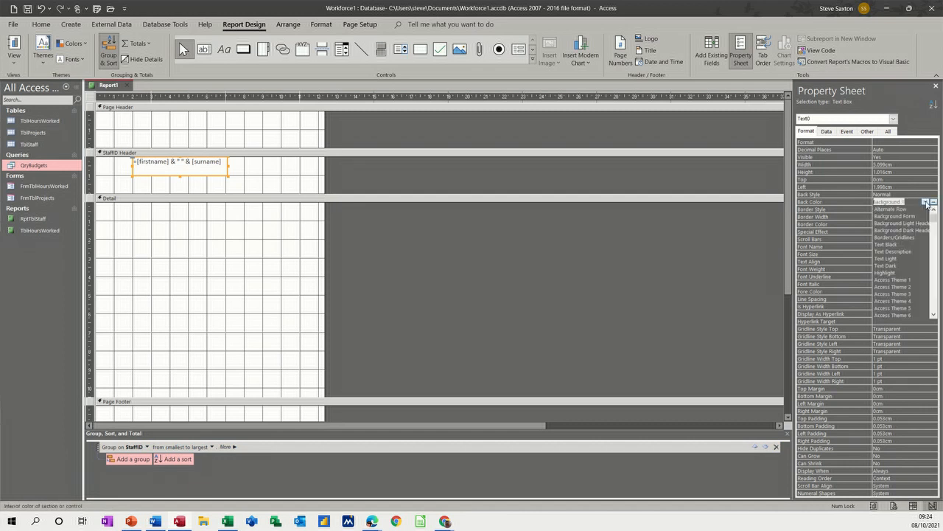
{"action": "left_click", "coordinate": [926, 202]}
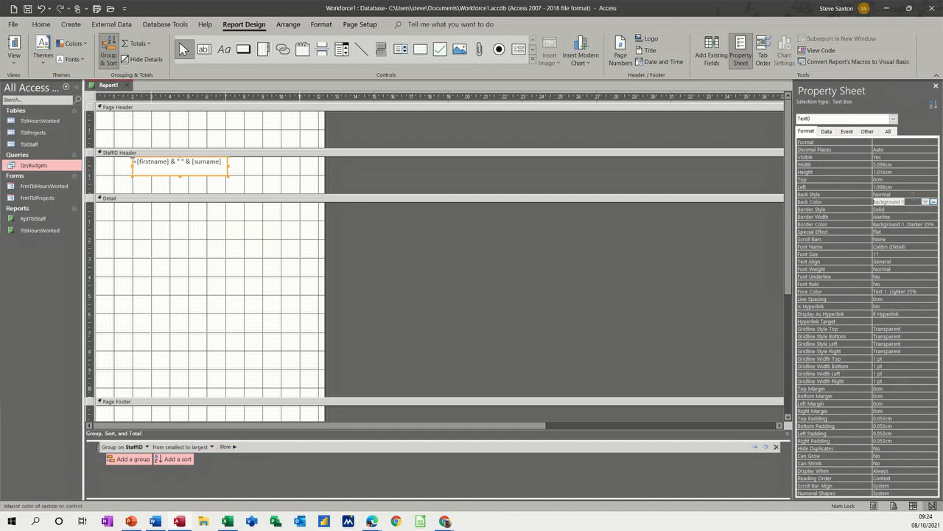
{"action": "key", "text": "Up"}
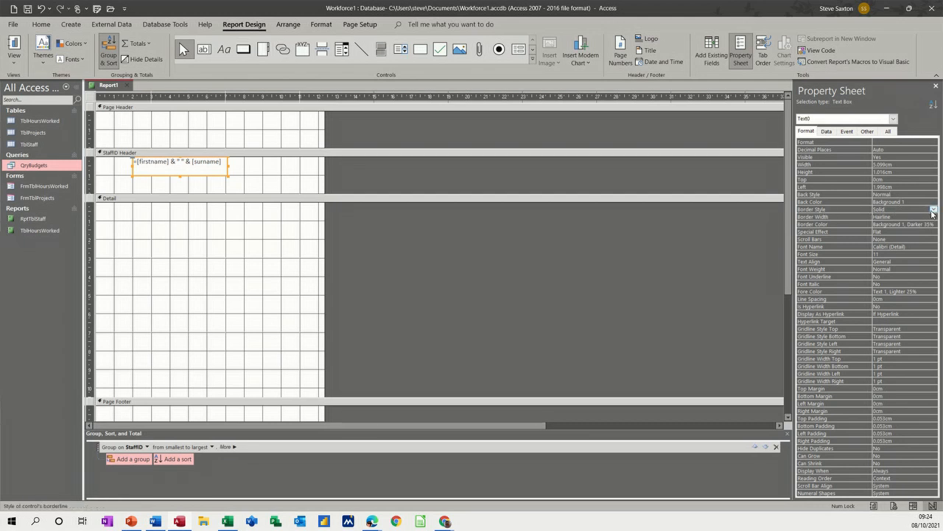
{"action": "left_click", "coordinate": [933, 210]}
{"action": "left_click", "coordinate": [910, 216]}
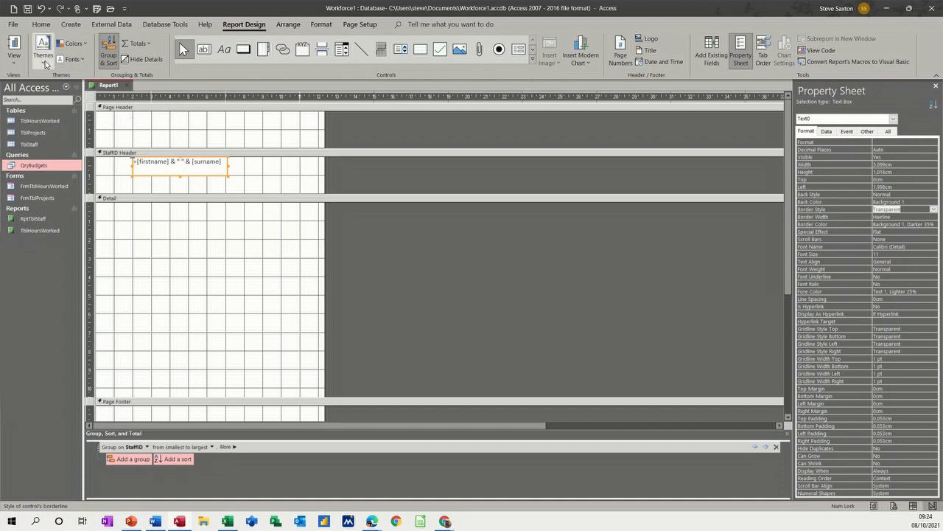
Check the borderless staff name in Report View and return to Design View.
{"action": "left_click", "coordinate": [14, 48]}
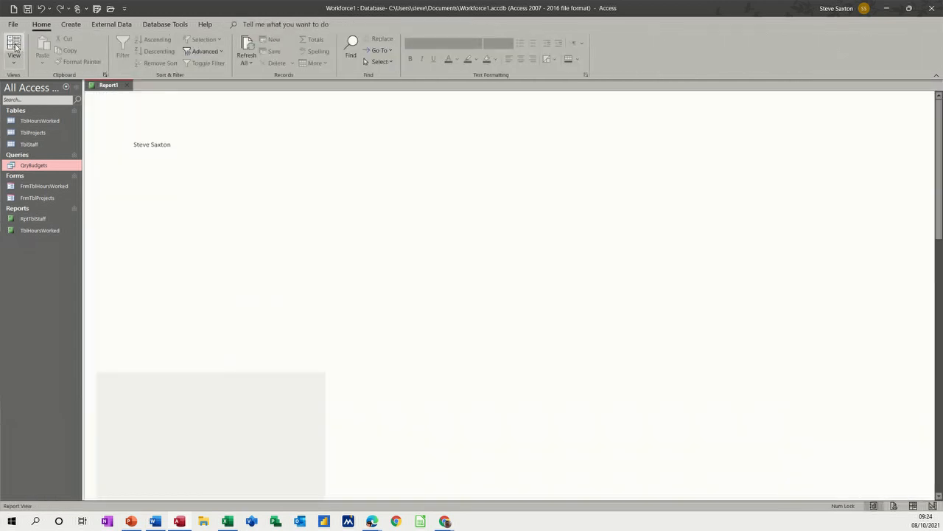
{"action": "left_click", "coordinate": [14, 64]}
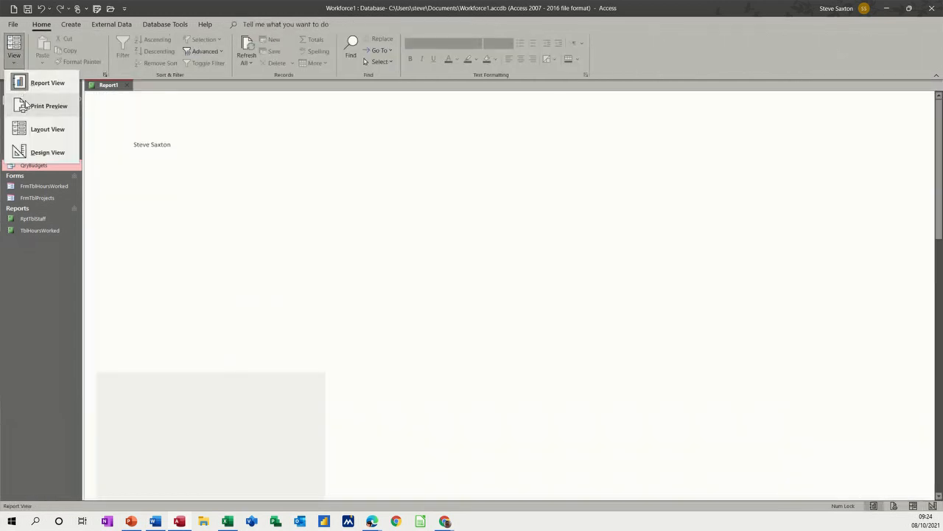
{"action": "left_click", "coordinate": [50, 153]}
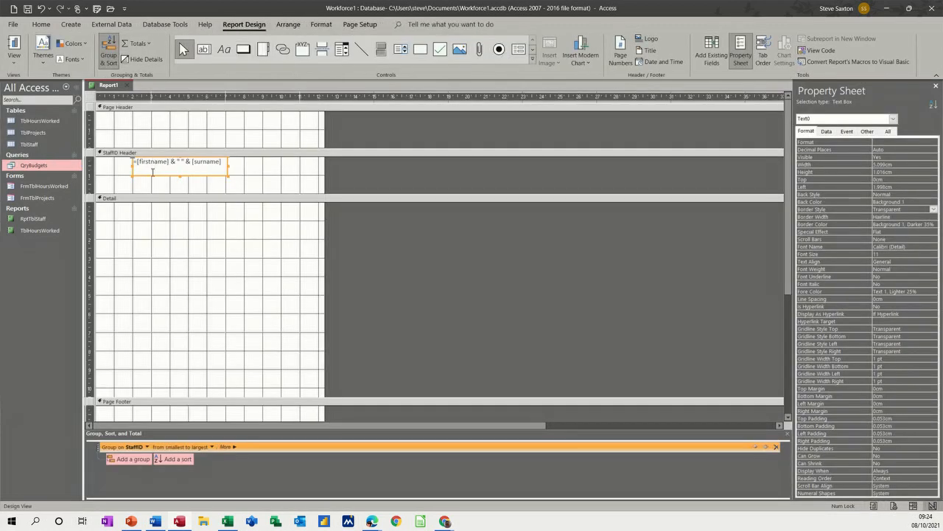
Move the staff name text box to about 1 cm from the left and make its text bold and red.
{"action": "left_click_drag", "start_coordinate": [153, 176], "coordinate": [136, 175]}
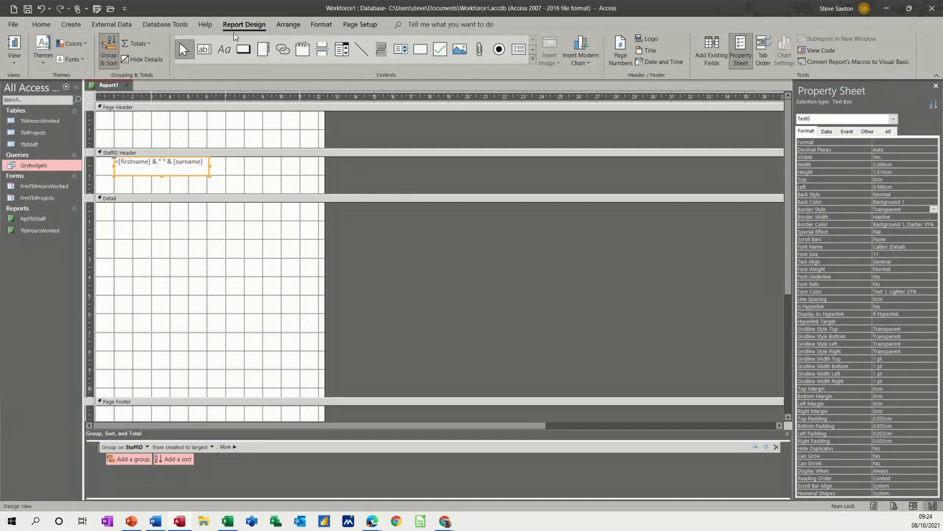
{"action": "left_click", "coordinate": [321, 24]}
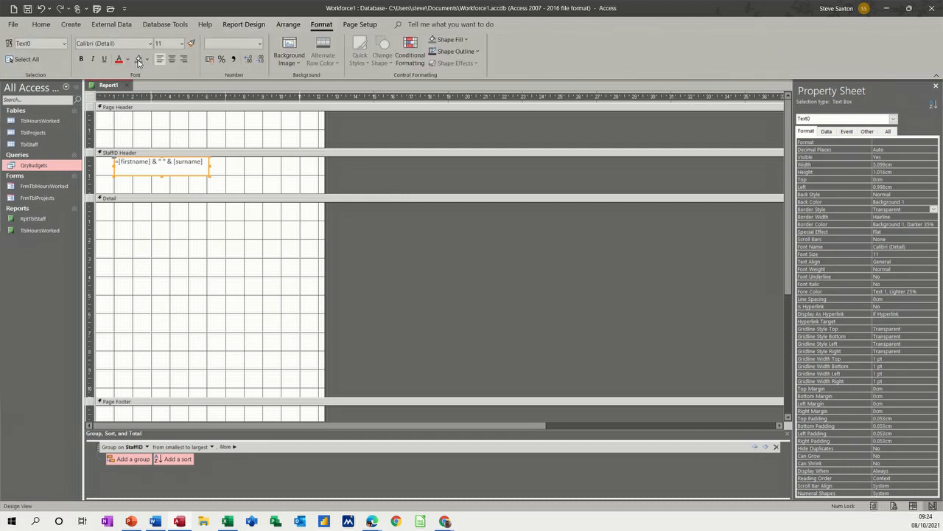
{"action": "left_click", "coordinate": [85, 61]}
{"action": "left_click", "coordinate": [119, 62]}
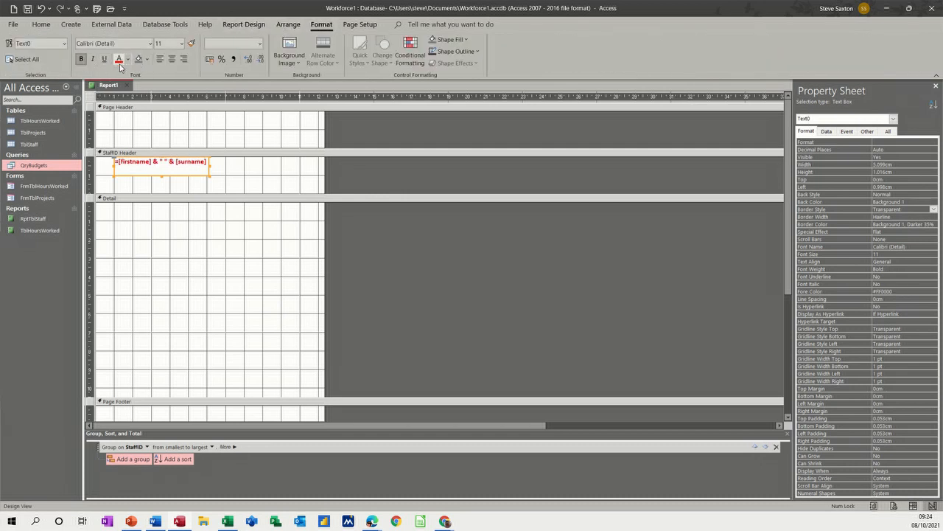
Shorten the StaffID header section to about 1.4 cm high.
{"action": "mouse_move", "coordinate": [162, 193]}
{"action": "left_mouse_down"}
{"action": "mouse_move", "coordinate": [161, 184]}
{"action": "mouse_move", "coordinate": [177, 183]}
{"action": "left_mouse_up"}
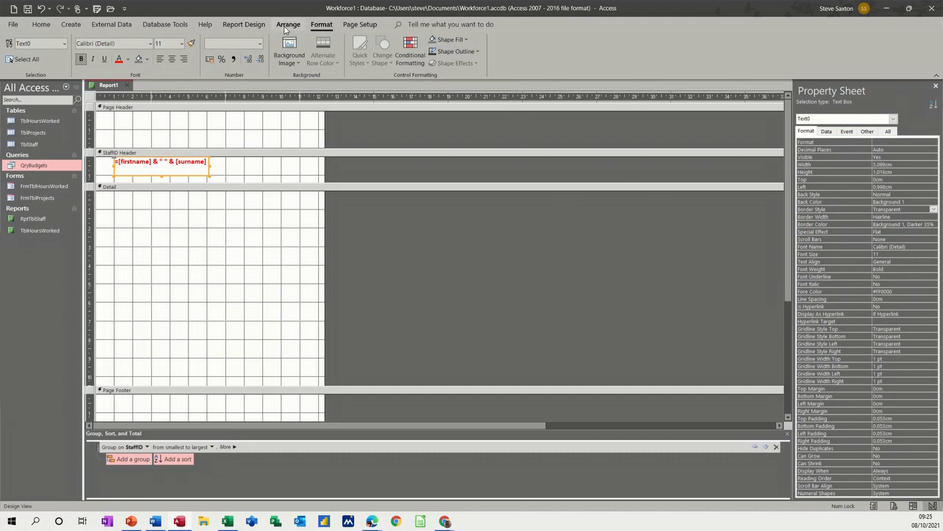
Add the ProjectID field to the Detail section, with its box about 6 cm from the left.
{"action": "left_click", "coordinate": [244, 24]}
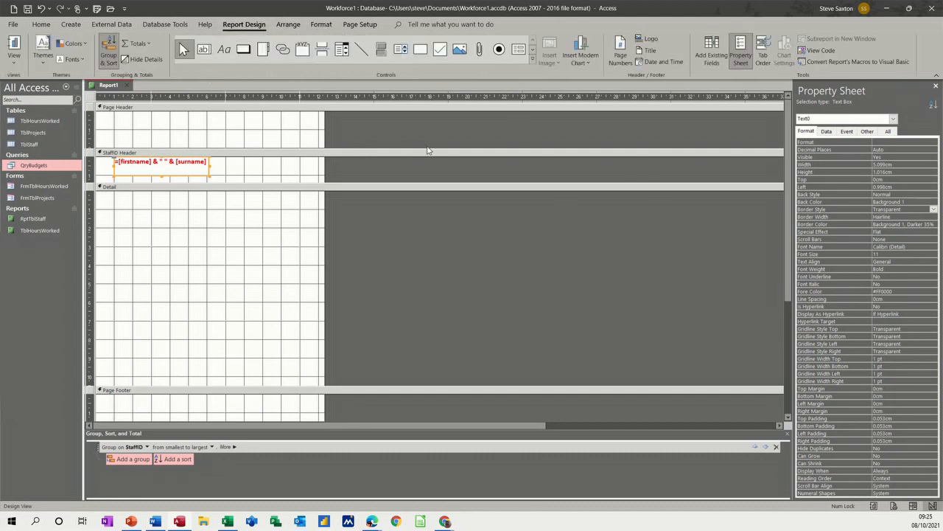
{"action": "left_click", "coordinate": [711, 53]}
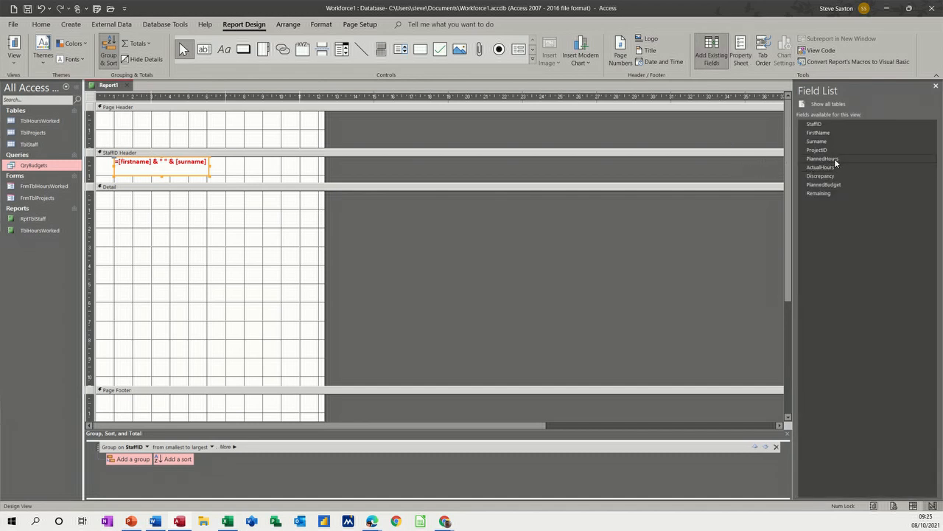
{"action": "left_click", "coordinate": [816, 152]}
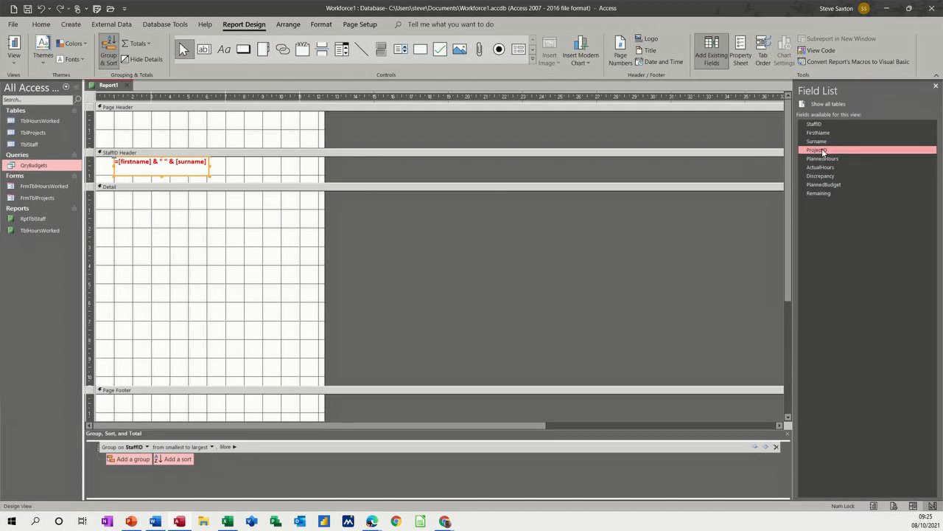
{"action": "left_click_drag", "start_coordinate": [823, 153], "coordinate": [209, 204]}
Check the ProjectID field under the staff name in Report View and return to Design View.
{"action": "left_click", "coordinate": [13, 49]}
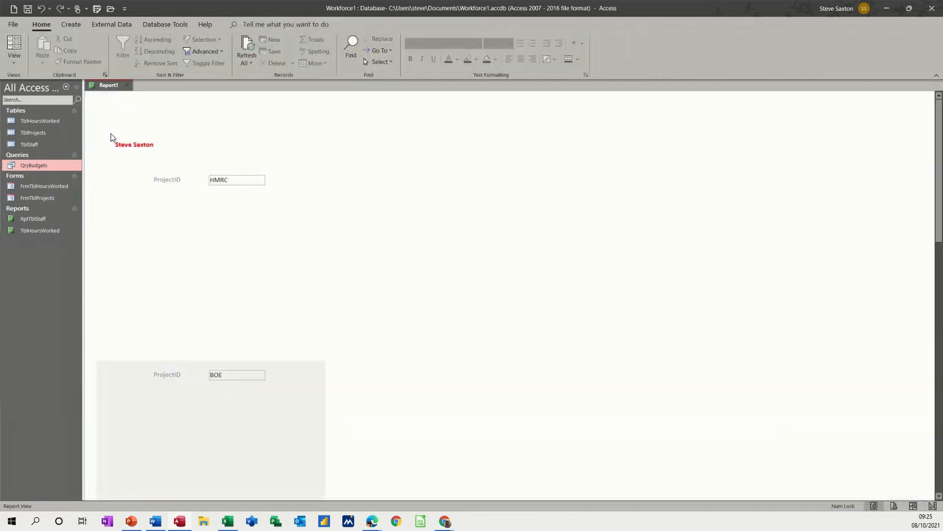
{"action": "left_click", "coordinate": [14, 59]}
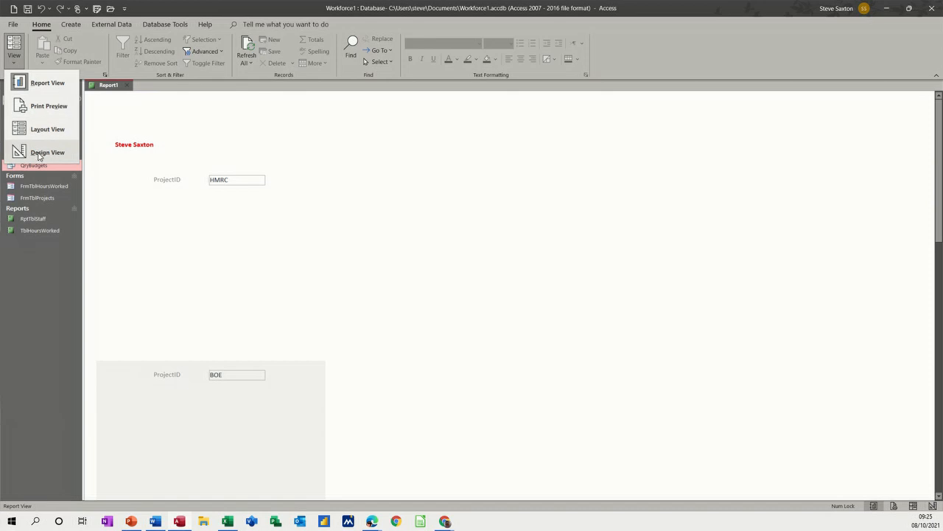
{"action": "left_click", "coordinate": [39, 153]}
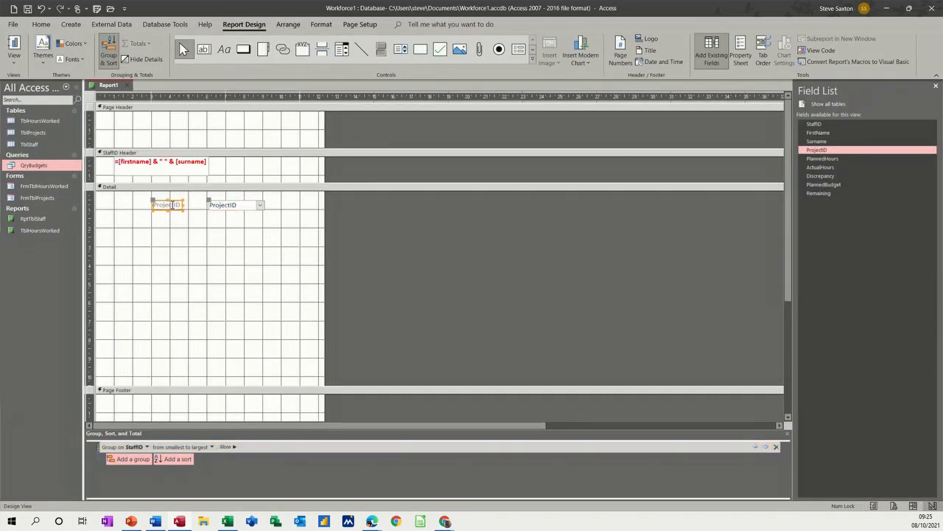
Delete the ProjectID field's label and move its box to the Detail section's top edge, about 5 cm from the left.
{"action": "key", "text": "Delete"}
{"action": "left_click_drag", "start_coordinate": [234, 209], "coordinate": [212, 198]}
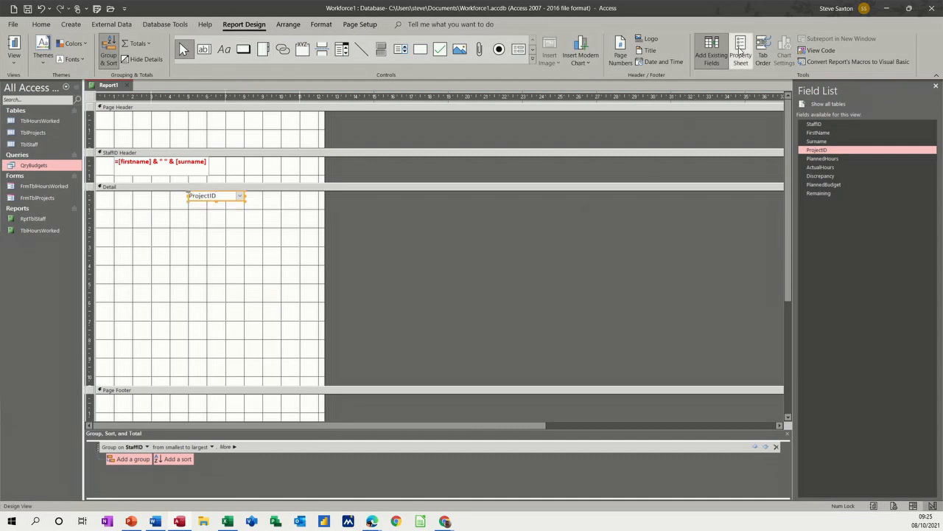
Give the ProjectID box a Transparent border style and bold text in the Text 2 theme color.
{"action": "left_click", "coordinate": [740, 53]}
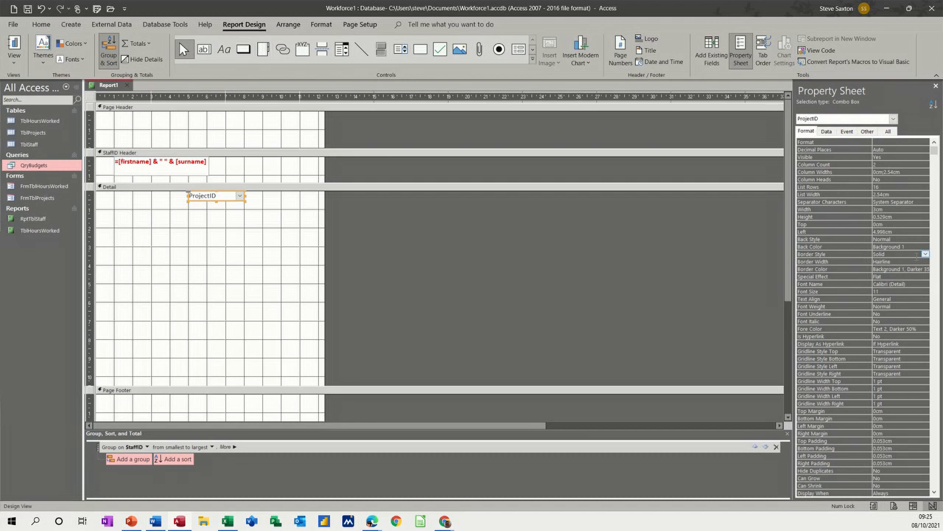
{"action": "left_click", "coordinate": [925, 255]}
{"action": "left_click", "coordinate": [907, 259]}
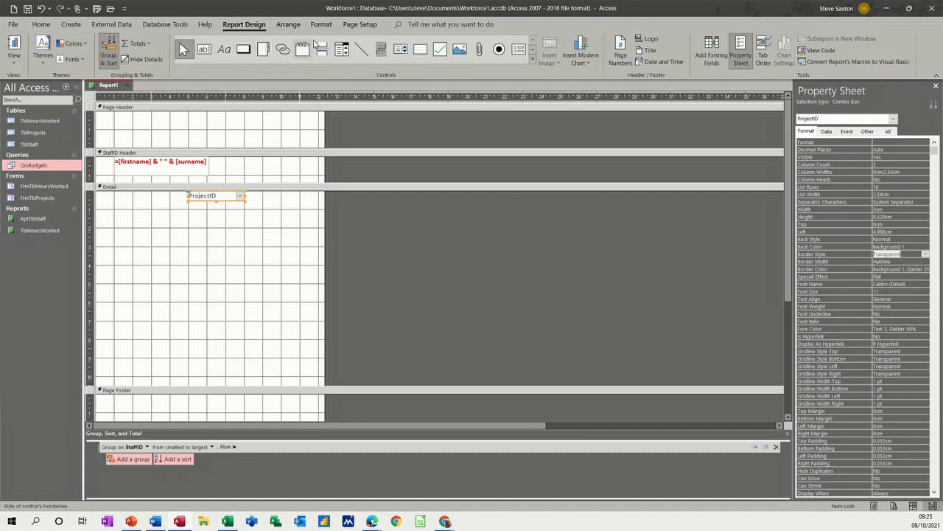
{"action": "left_click", "coordinate": [321, 24]}
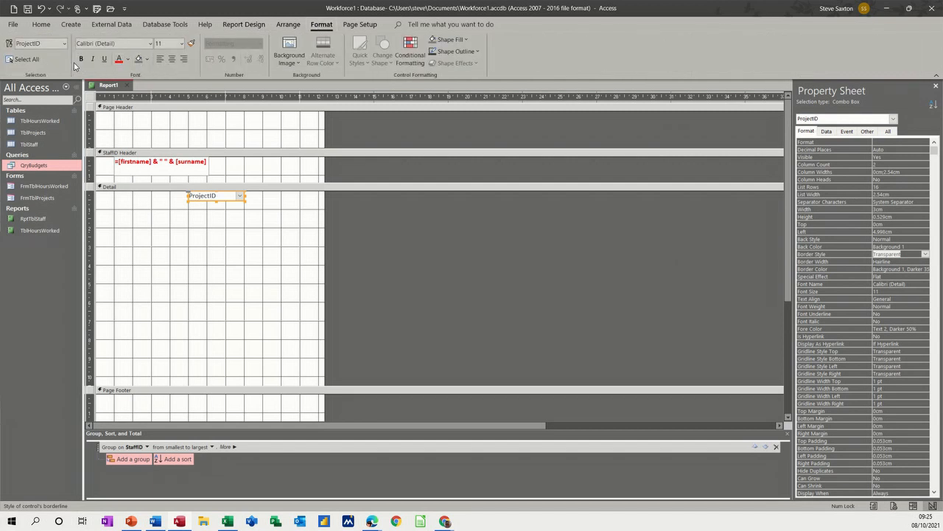
{"action": "left_click", "coordinate": [80, 61]}
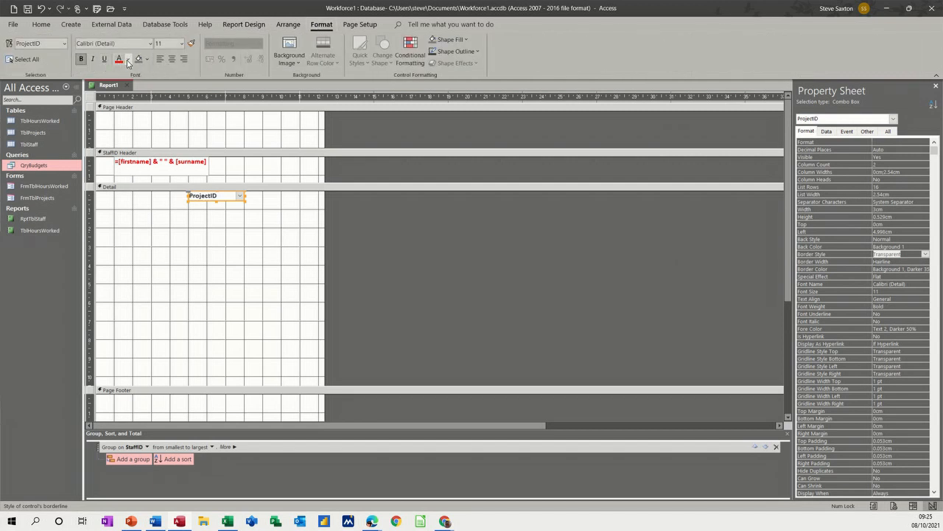
{"action": "left_click", "coordinate": [128, 61]}
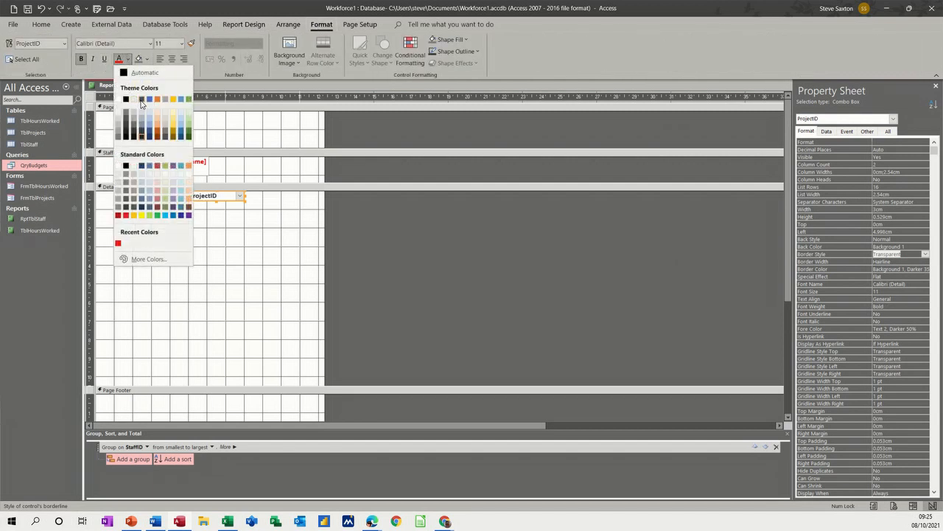
{"action": "left_click", "coordinate": [145, 97]}
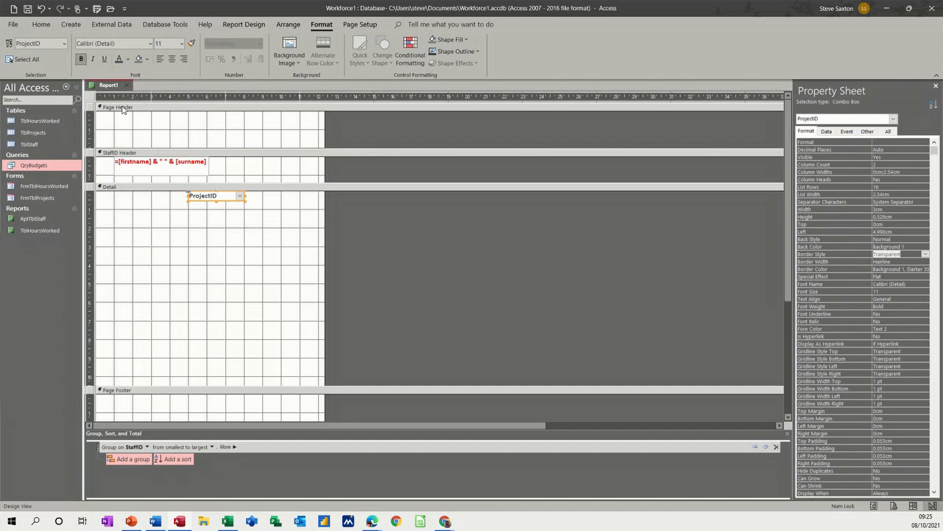
Check the ProjectID formatting and record spacing in Report View and return to Design View.
{"action": "left_click", "coordinate": [41, 25]}
{"action": "left_click", "coordinate": [13, 46]}
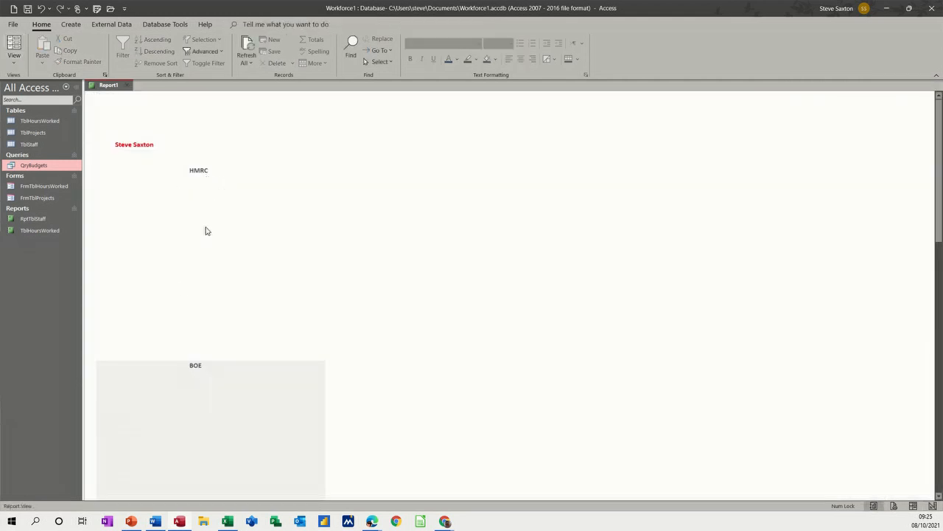
{"action": "left_click", "coordinate": [12, 65]}
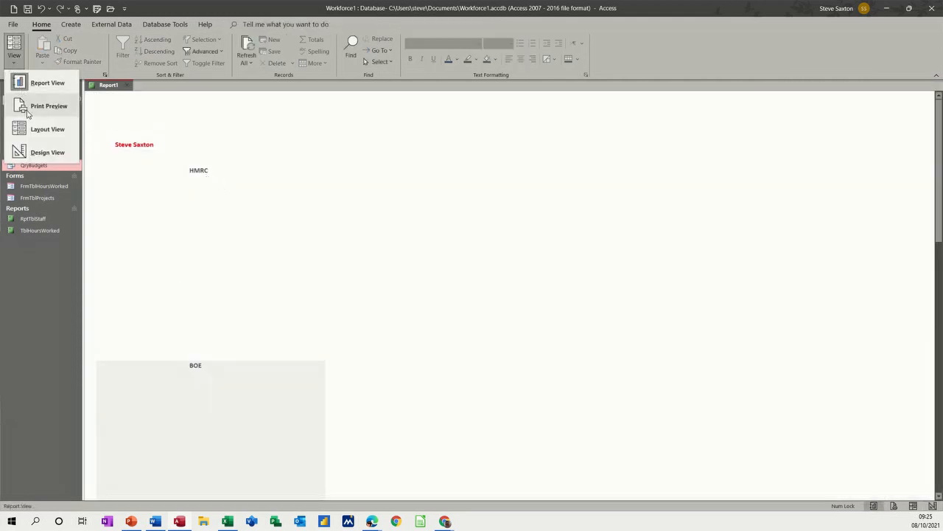
{"action": "left_click", "coordinate": [35, 153]}
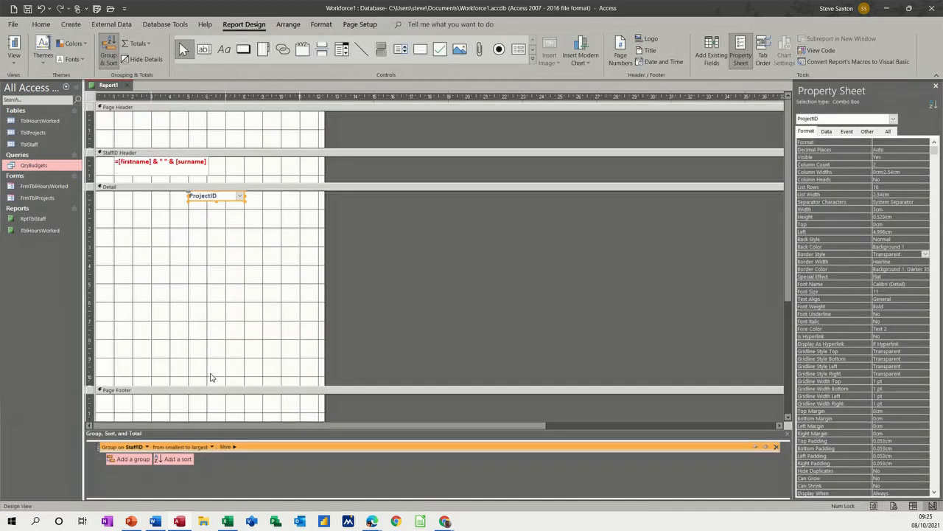
Shorten the Detail section to about 1.2 cm high and check the record spacing in Report View.
{"action": "left_click_drag", "start_coordinate": [209, 389], "coordinate": [236, 212]}
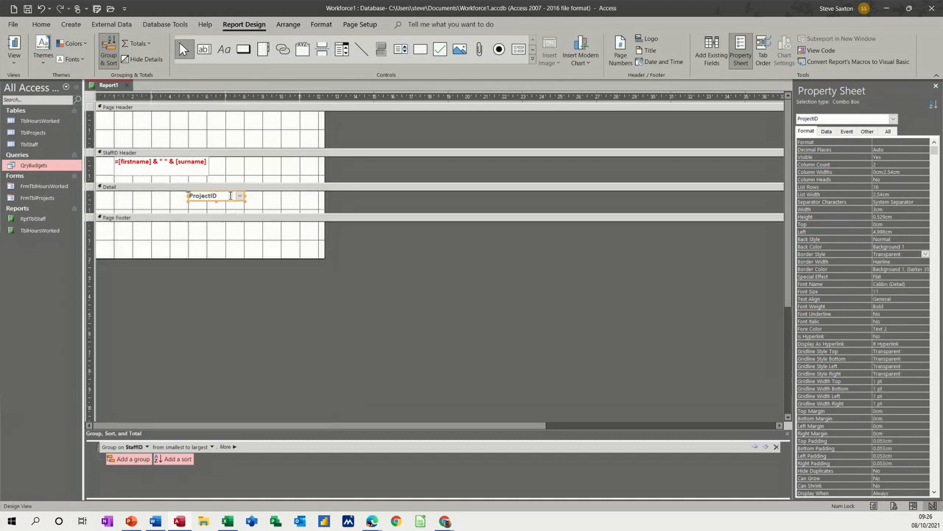
{"action": "left_click", "coordinate": [15, 46]}
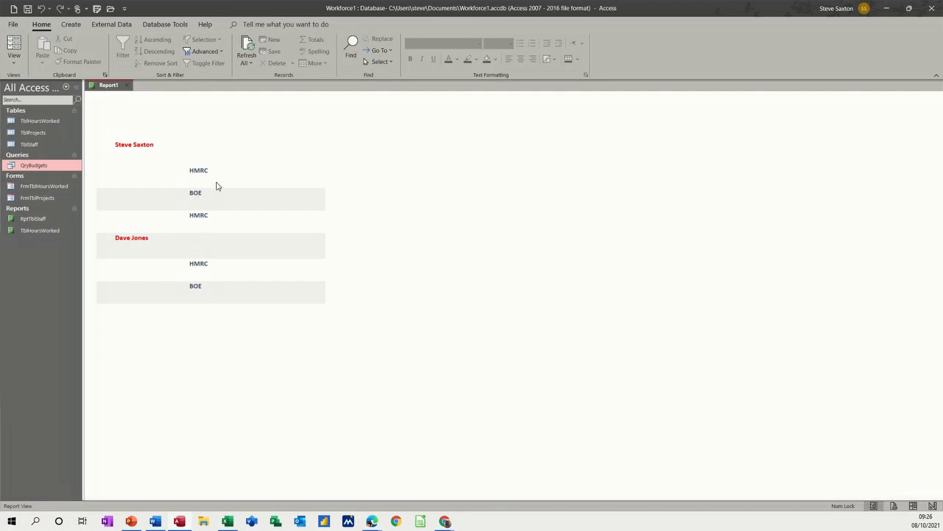
{"action": "left_click", "coordinate": [14, 59]}
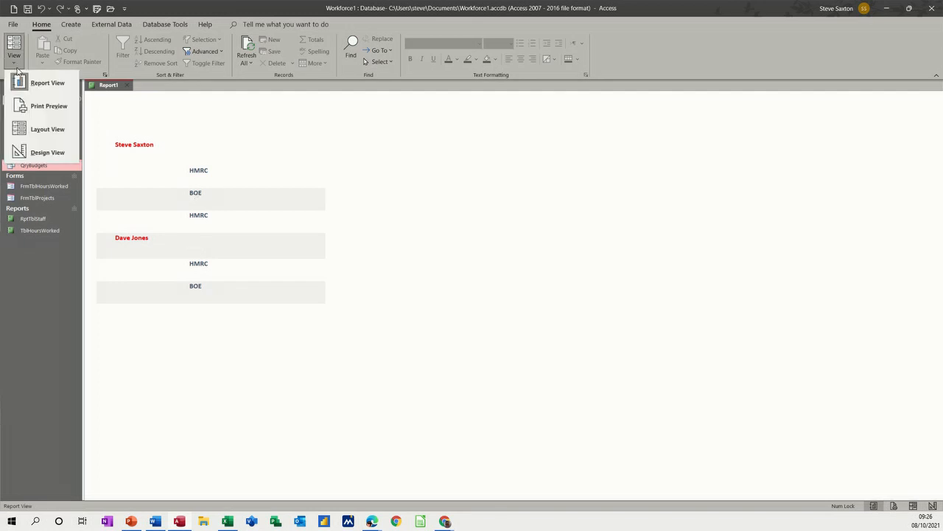
{"action": "left_click", "coordinate": [42, 152]}
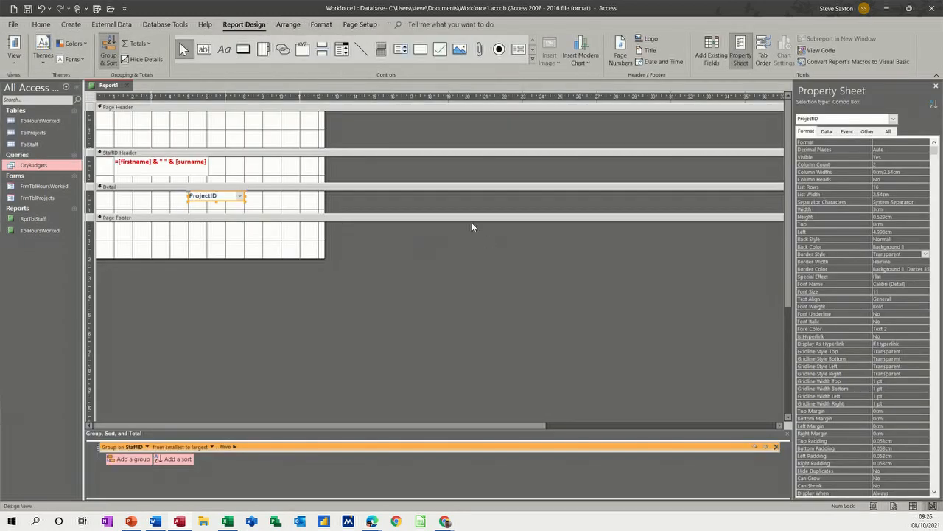
Add the PlannedHours field to the Detail section beside ProjectID and check it in Report View before returning to Design View.
{"action": "left_click", "coordinate": [712, 53]}
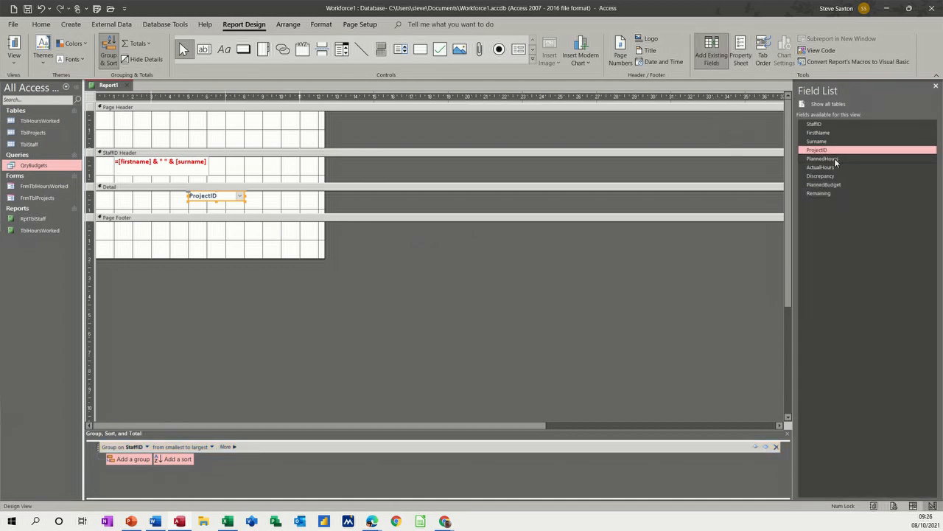
{"action": "left_click_drag", "start_coordinate": [834, 158], "coordinate": [707, 166]}
{"action": "left_click_drag", "start_coordinate": [385, 199], "coordinate": [303, 195]}
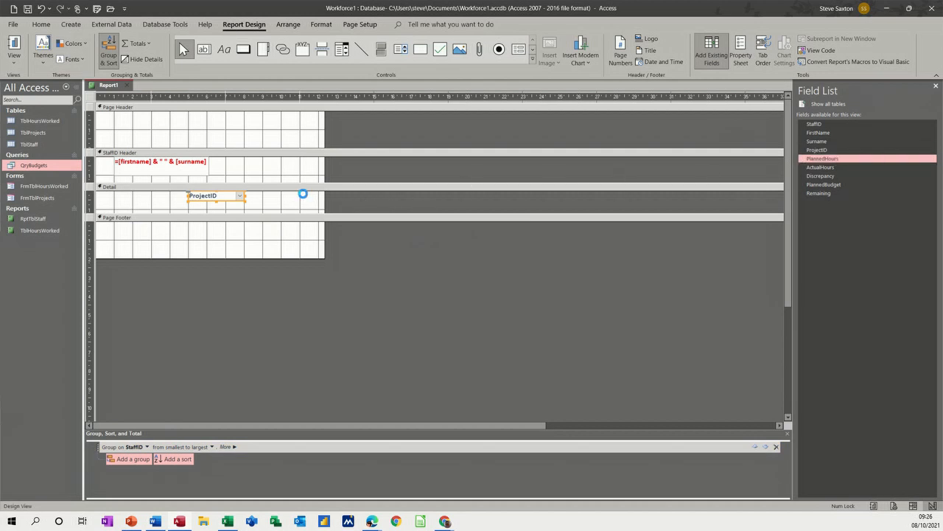
{"action": "left_click", "coordinate": [276, 201]}
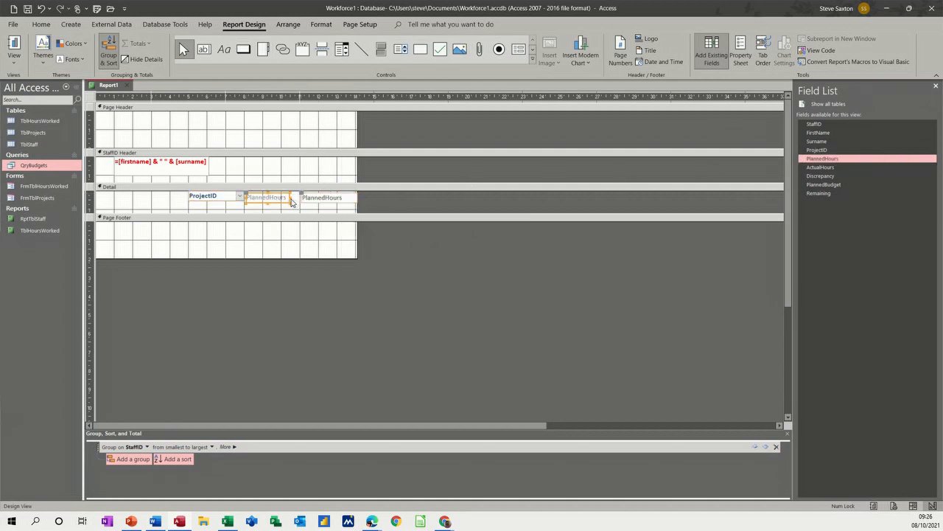
{"action": "left_click", "coordinate": [14, 46]}
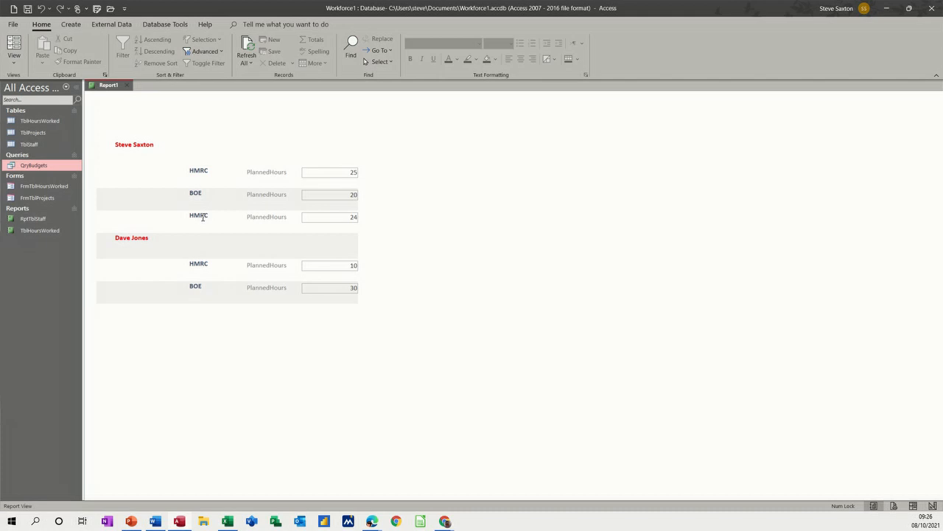
{"action": "left_click", "coordinate": [12, 66]}
{"action": "left_click", "coordinate": [39, 151]}
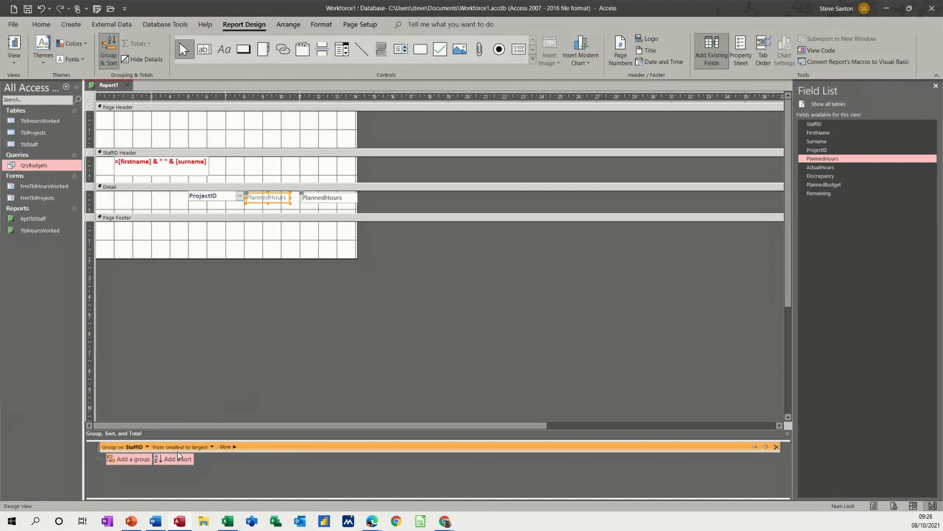
Expand the StaffID group's options and give the group a footer section.
{"action": "left_click", "coordinate": [225, 446]}
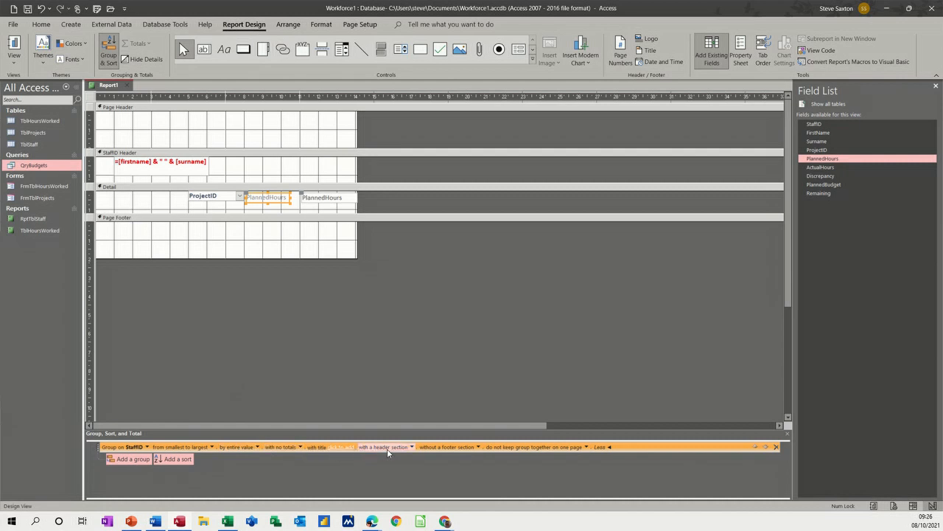
{"action": "left_click", "coordinate": [478, 446]}
{"action": "left_click", "coordinate": [465, 456]}
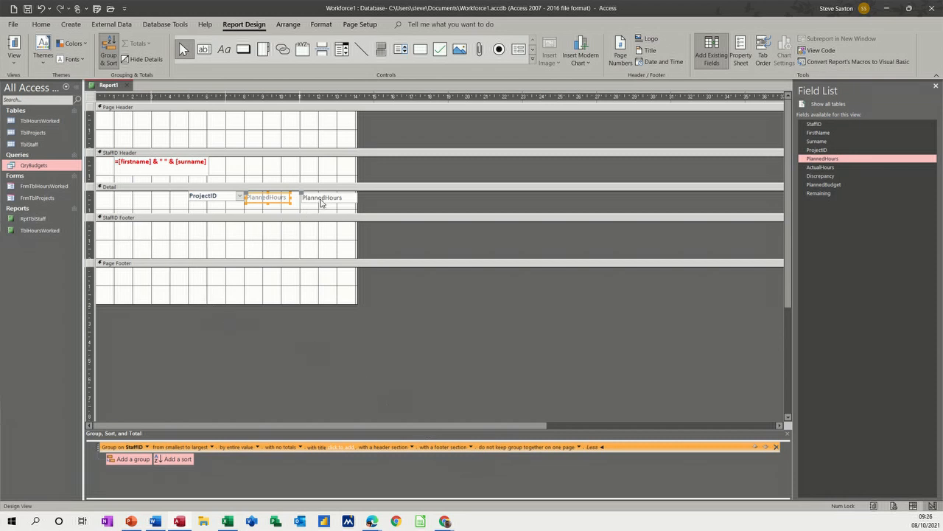
Move the PlannedHours field into the StaffID Footer and compare its Report View values with the TblHoursWorked records.
{"action": "left_click_drag", "start_coordinate": [321, 201], "coordinate": [312, 231]}
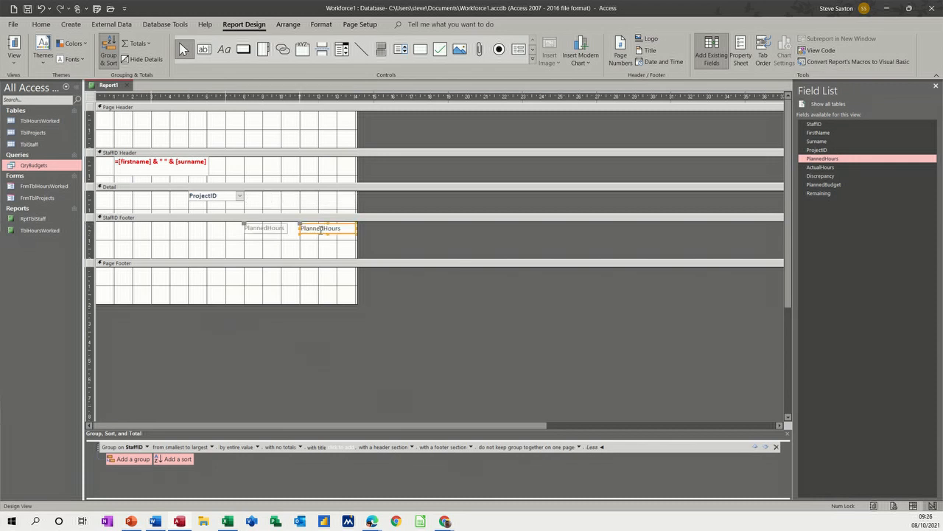
{"action": "left_click", "coordinate": [16, 48]}
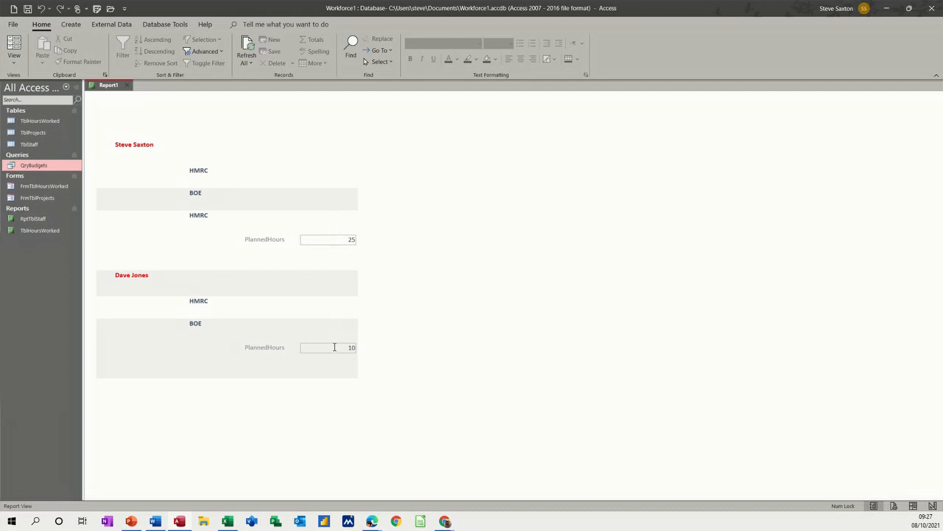
{"action": "double_click", "coordinate": [38, 122]}
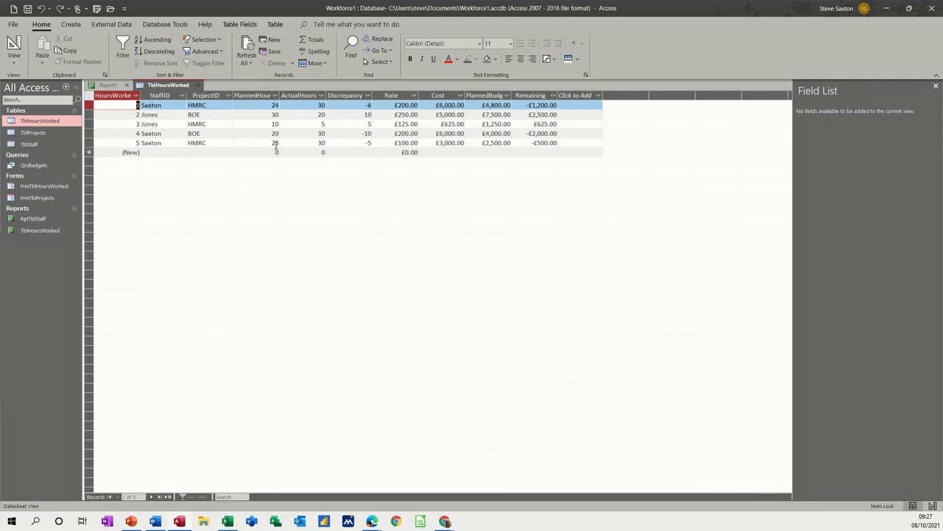
{"action": "left_click", "coordinate": [108, 85]}
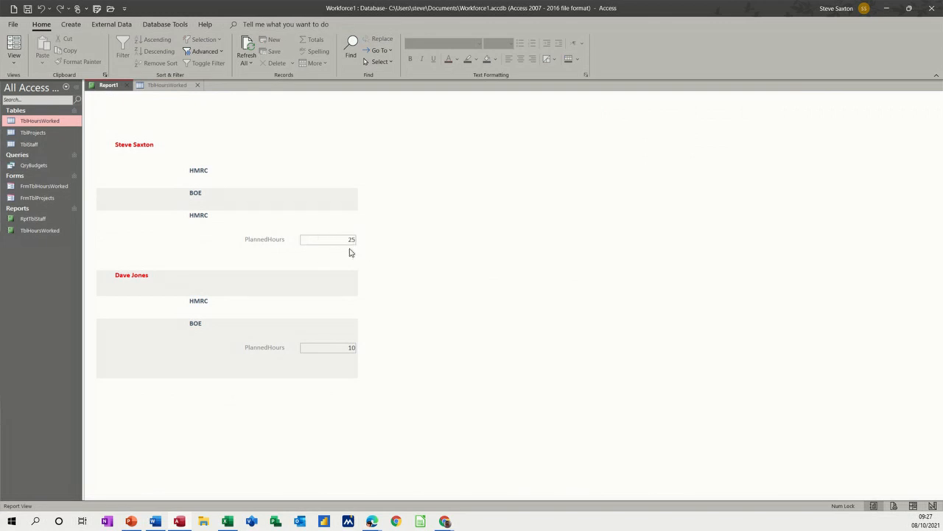
{"action": "left_click", "coordinate": [13, 61]}
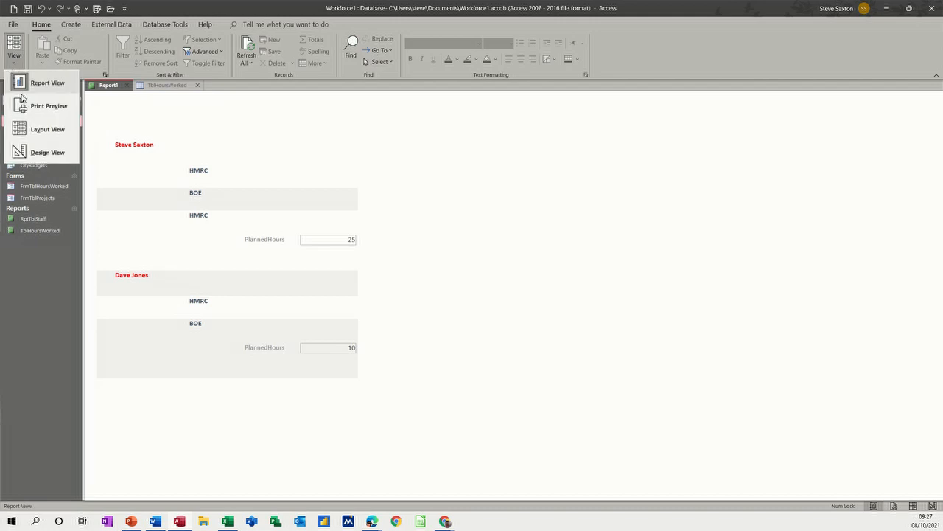
{"action": "left_click", "coordinate": [37, 152]}
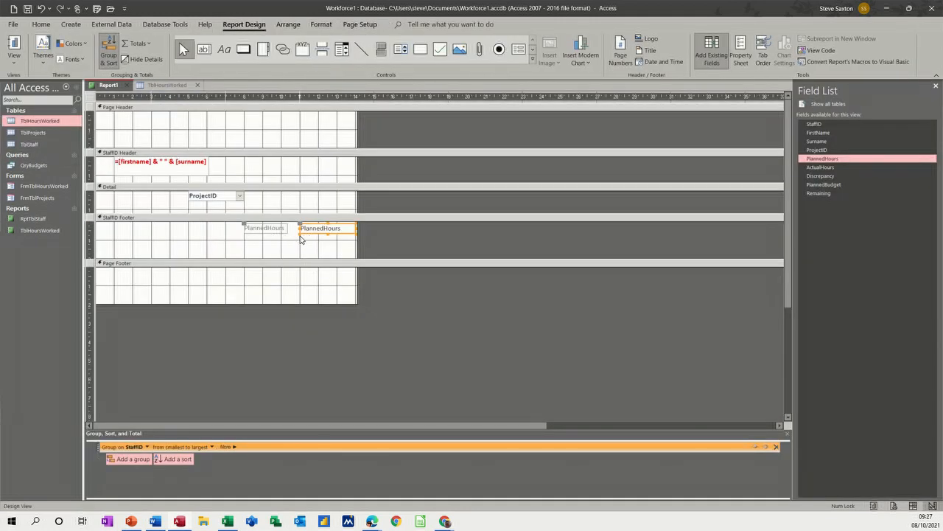
Delete the PlannedHours field from the StaffID Footer, keeping the StaffID grouping level.
{"action": "key", "text": "Delete"}
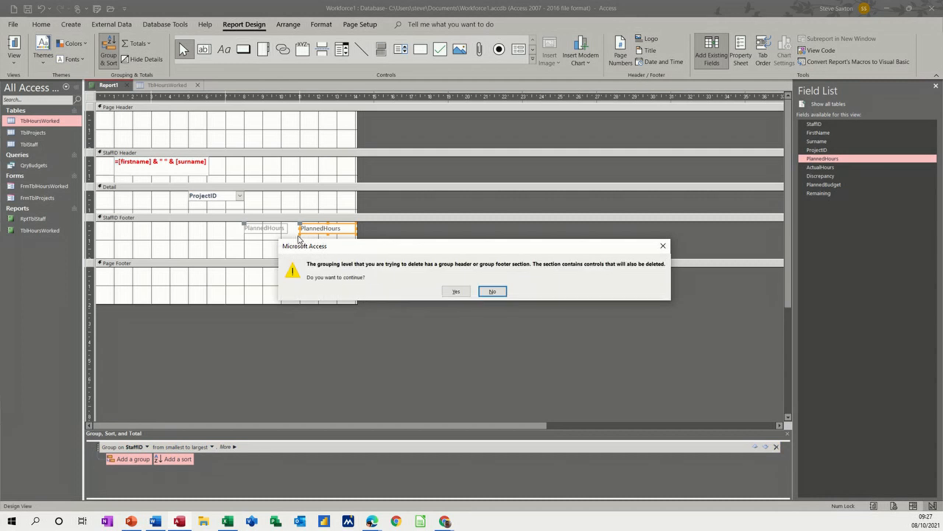
{"action": "left_click", "coordinate": [491, 291]}
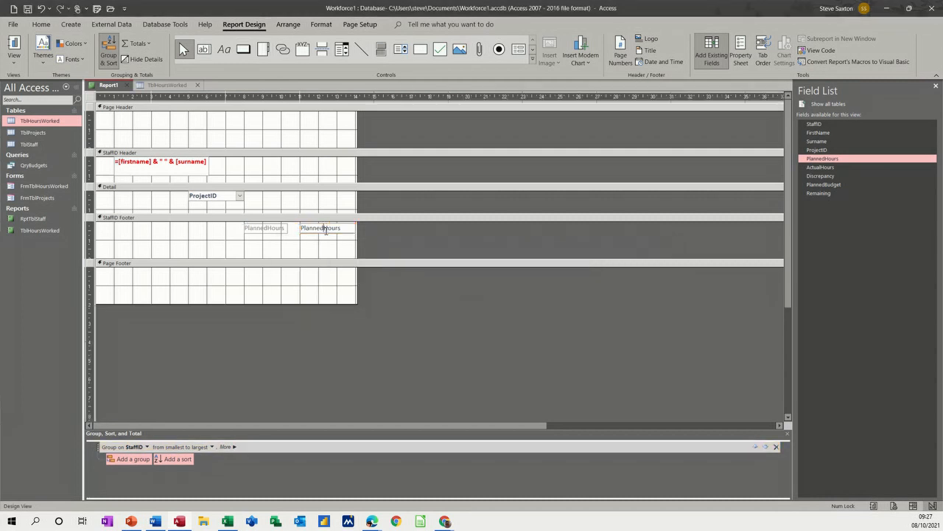
{"action": "left_click", "coordinate": [338, 241]}
{"action": "left_click", "coordinate": [346, 234]}
{"action": "key", "text": "Delete"}
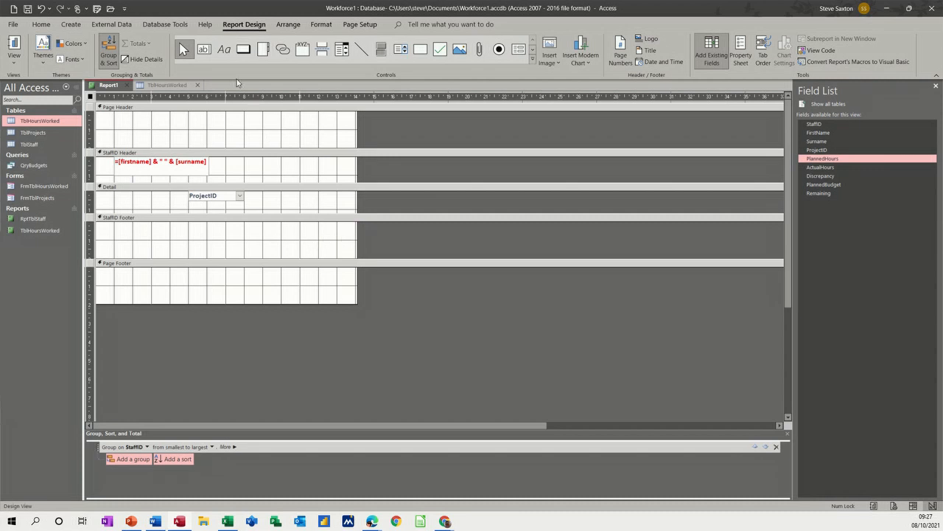
Add a text box about 3.4 cm wide to the StaffID Footer containing =Sum([plannedHours]) and check it in Report View.
{"action": "left_click", "coordinate": [204, 48]}
{"action": "left_click_drag", "start_coordinate": [283, 228], "coordinate": [345, 244]}
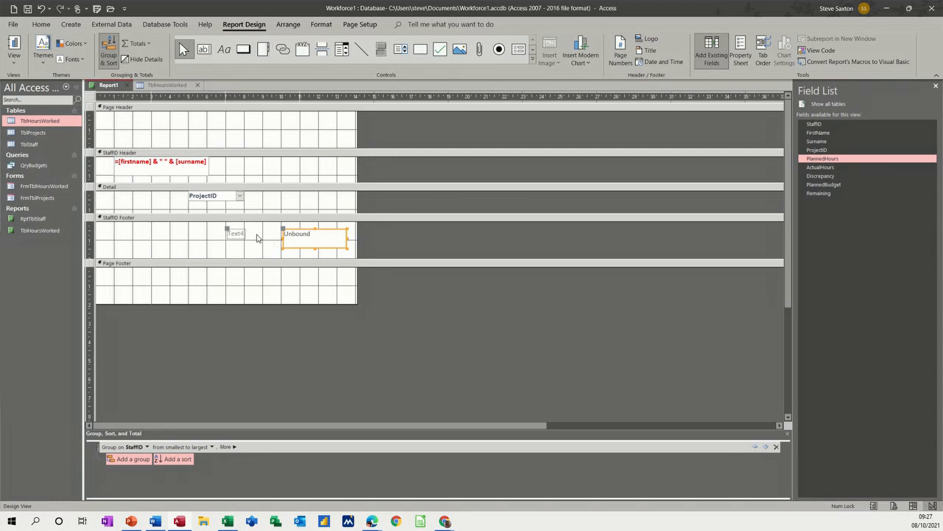
{"action": "left_click", "coordinate": [296, 237]}
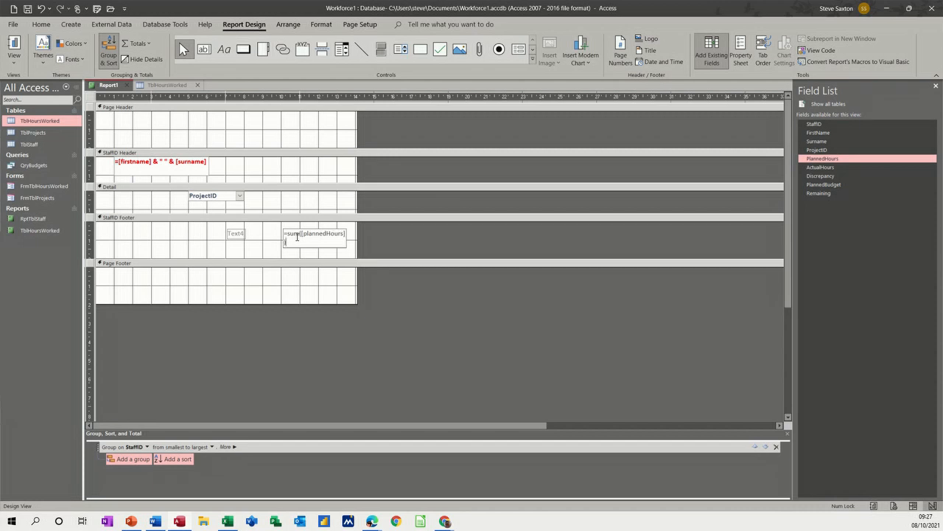
{"action": "left_click", "coordinate": [259, 256]}
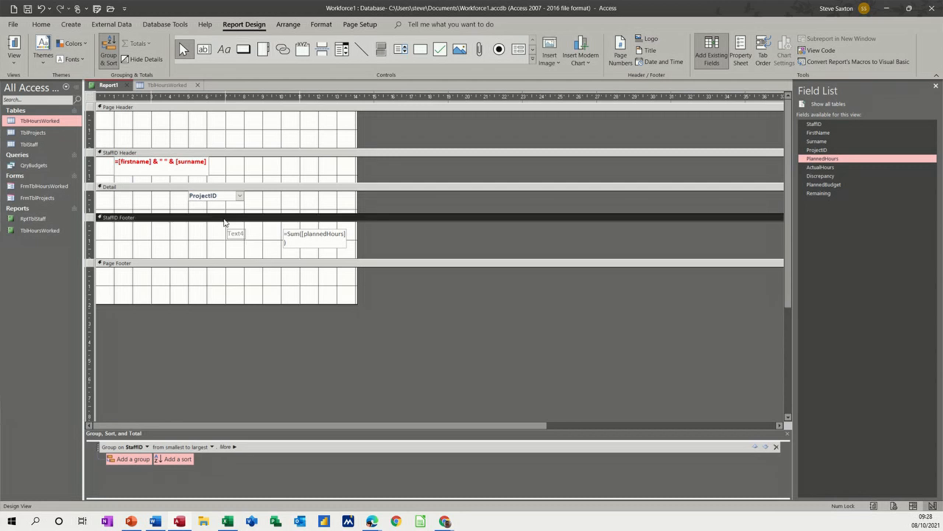
{"action": "left_click", "coordinate": [15, 45]}
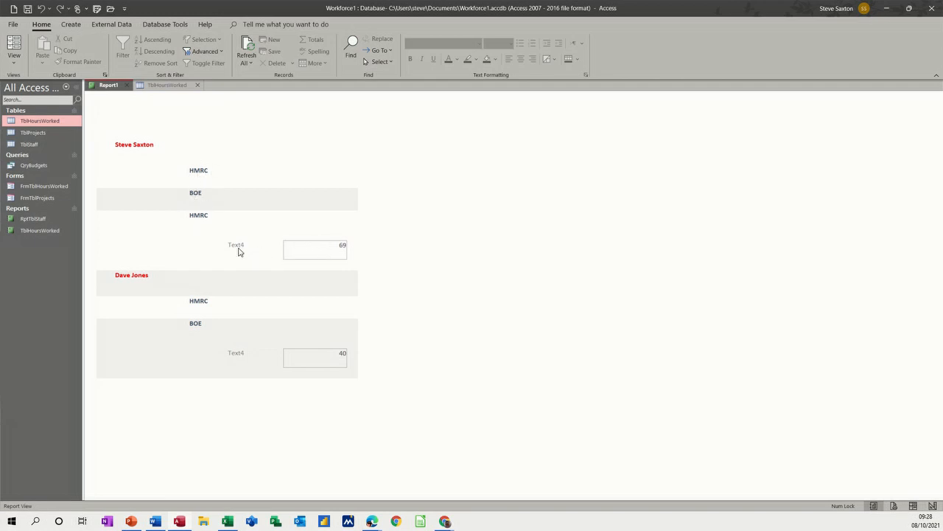
{"action": "left_click", "coordinate": [16, 65]}
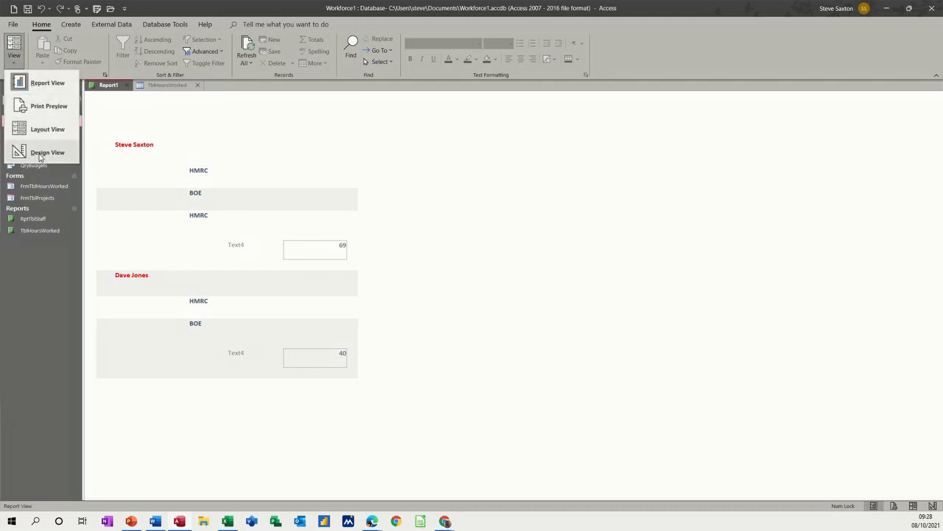
{"action": "left_click", "coordinate": [37, 151]}
Widen the sum box's label, caption it Total Planned Hours, and shift the sum box to about 10.5 cm from the left.
{"action": "left_click", "coordinate": [236, 235]}
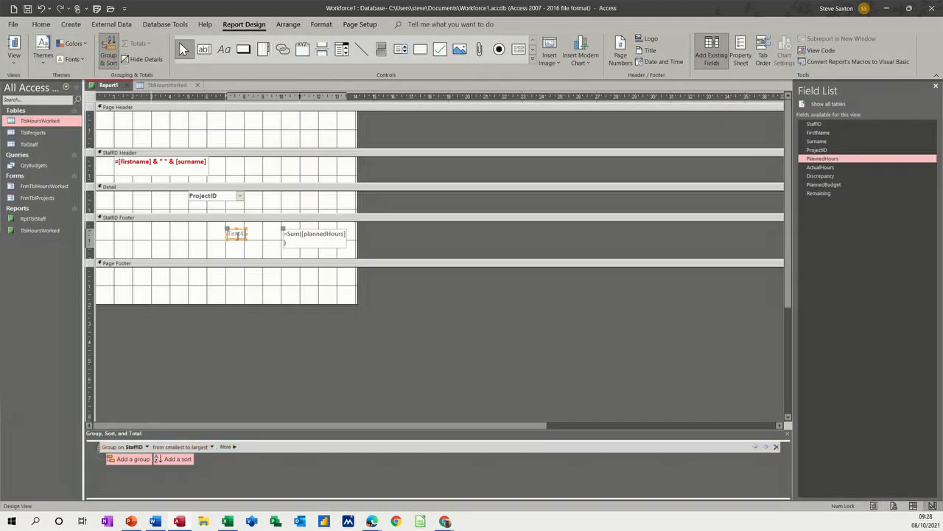
{"action": "left_click_drag", "start_coordinate": [245, 234], "coordinate": [285, 233]}
{"action": "left_click", "coordinate": [218, 320]}
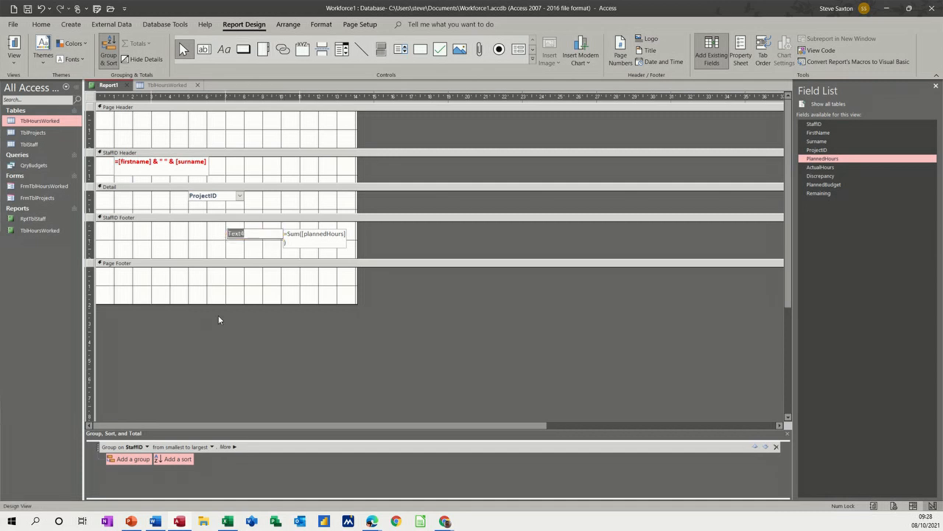
{"action": "type", "text": "Total P"}
{"action": "left_click", "coordinate": [317, 255]}
{"action": "left_click", "coordinate": [287, 233]}
{"action": "left_click_drag", "start_coordinate": [284, 231], "coordinate": [290, 231]}
{"action": "left_click", "coordinate": [265, 252]}
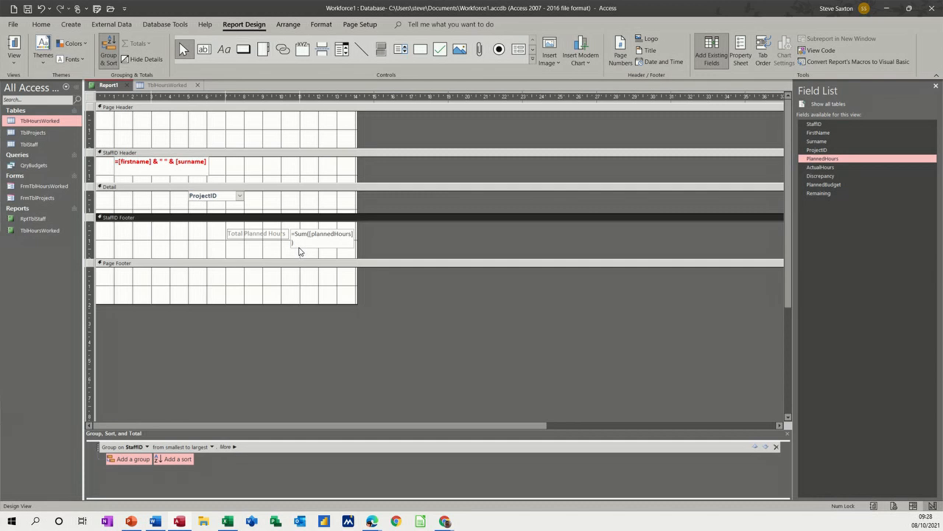
Move the planned hours sum box and its label up to the StaffID Footer's top edge.
{"action": "double_click", "coordinate": [299, 248]}
{"action": "left_click", "coordinate": [302, 245]}
{"action": "left_click_drag", "start_coordinate": [303, 245], "coordinate": [302, 237]}
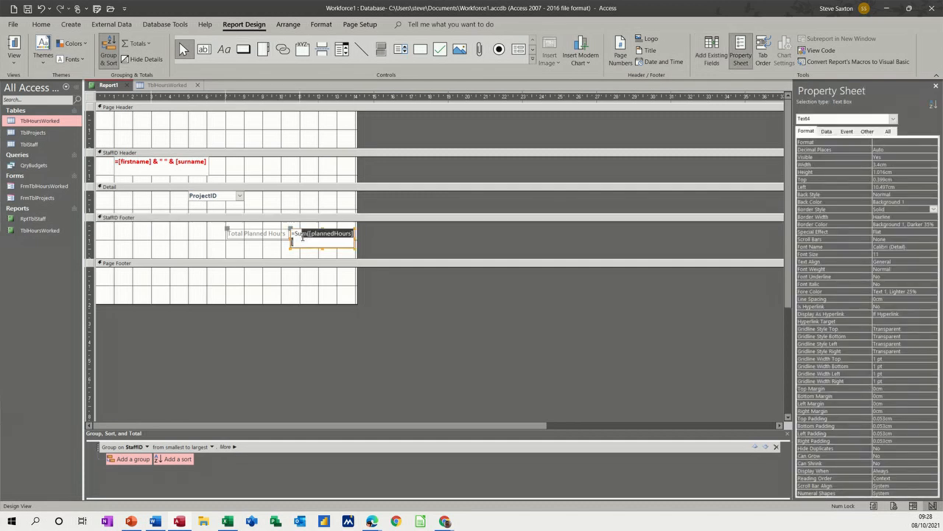
{"action": "left_click", "coordinate": [297, 249]}
{"action": "left_click", "coordinate": [300, 244]}
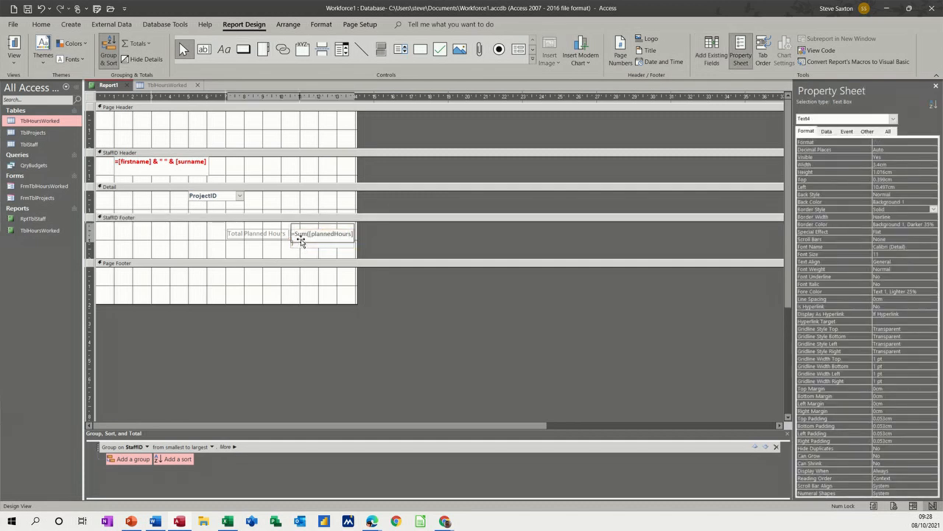
{"action": "left_click_drag", "start_coordinate": [301, 239], "coordinate": [300, 232]}
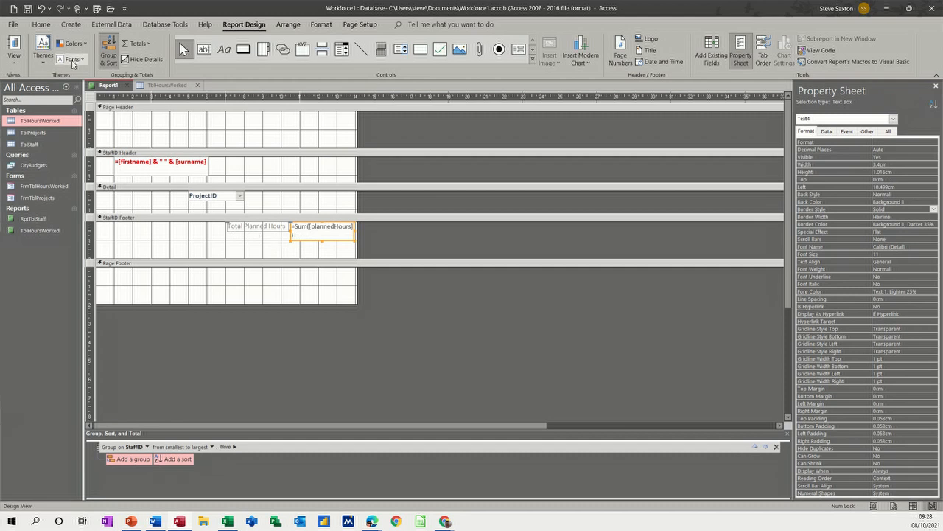
Check the planned hours total in Report View and set its box's border style to Transparent in Design View.
{"action": "left_click", "coordinate": [14, 44]}
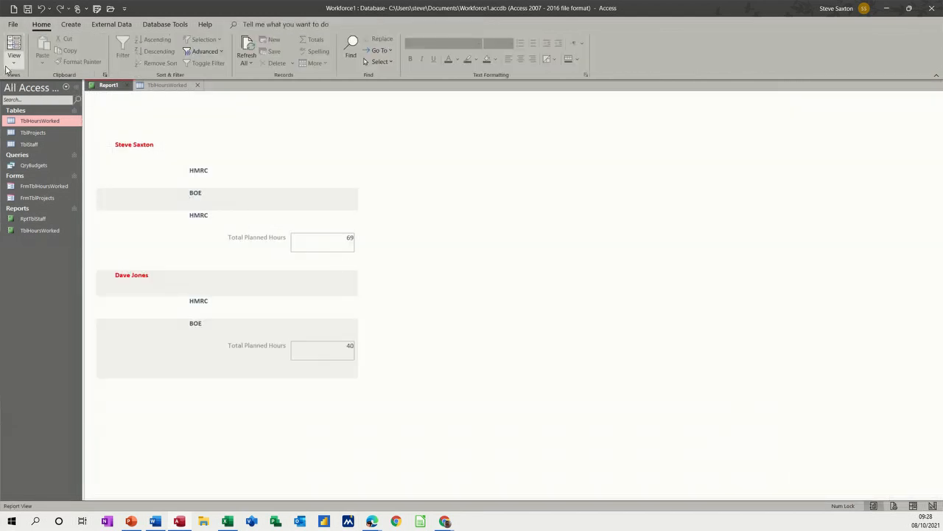
{"action": "left_click", "coordinate": [10, 67]}
{"action": "left_click", "coordinate": [38, 151]}
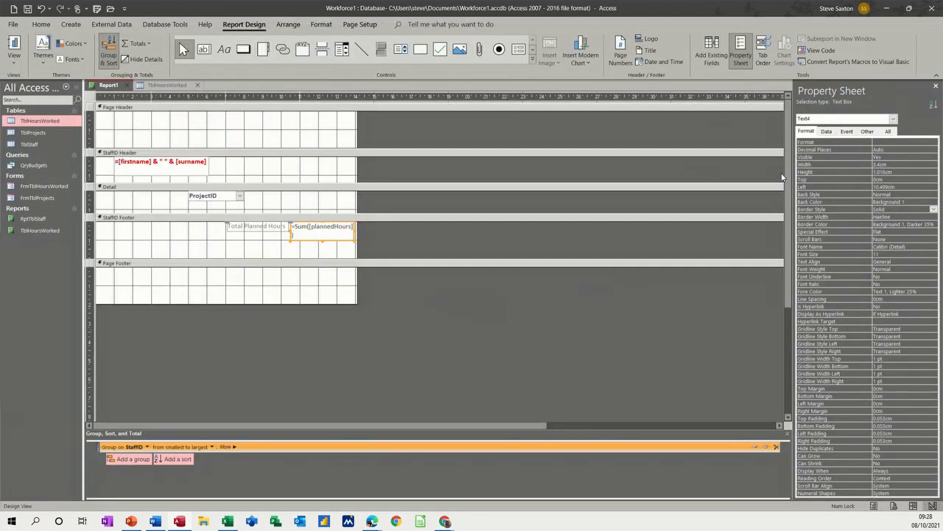
{"action": "left_click", "coordinate": [934, 211]}
{"action": "left_click", "coordinate": [922, 219]}
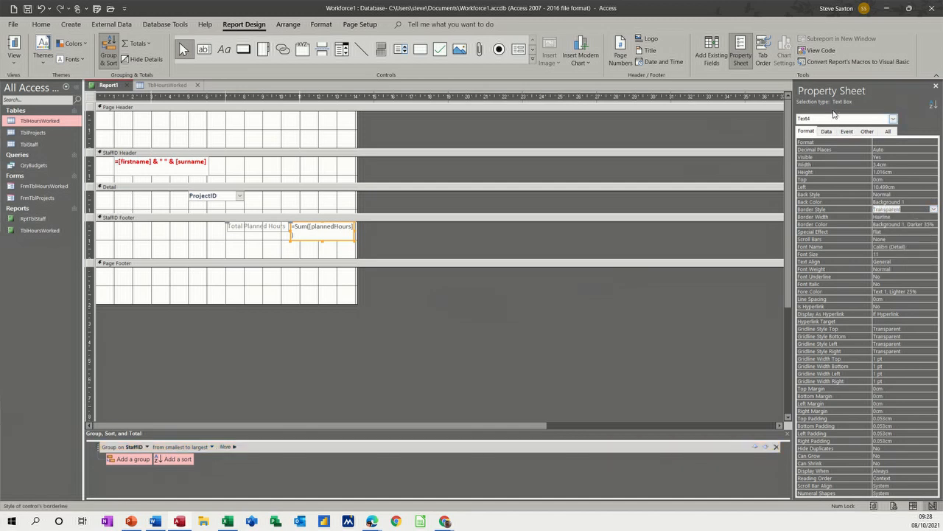
Add a second text box containing =sum([actualhours]) directly beneath the planned hours total and check it in Report View.
{"action": "left_click", "coordinate": [711, 54]}
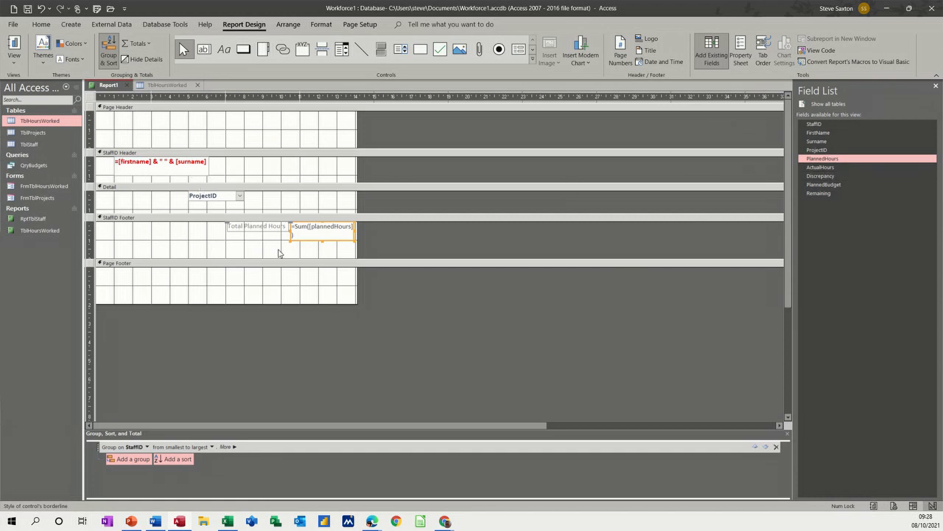
{"action": "left_click", "coordinate": [203, 52]}
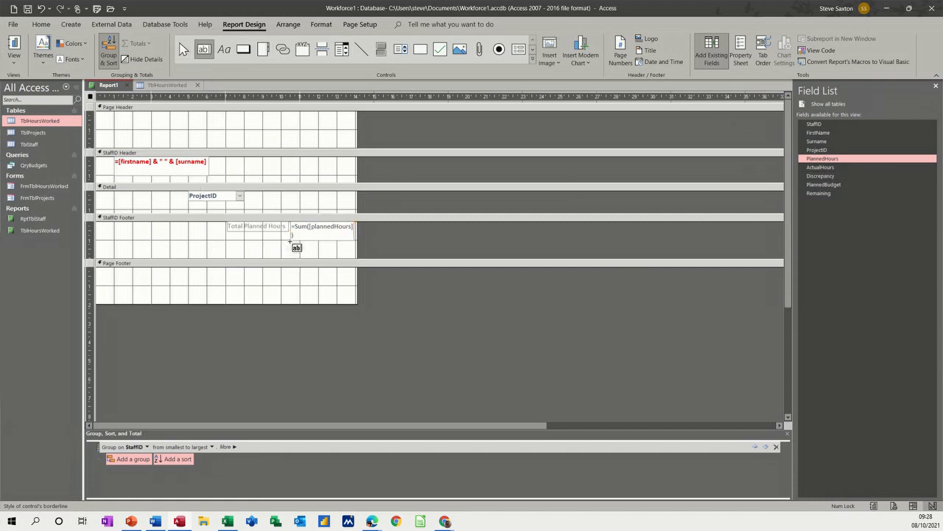
{"action": "left_click_drag", "start_coordinate": [290, 242], "coordinate": [355, 258]}
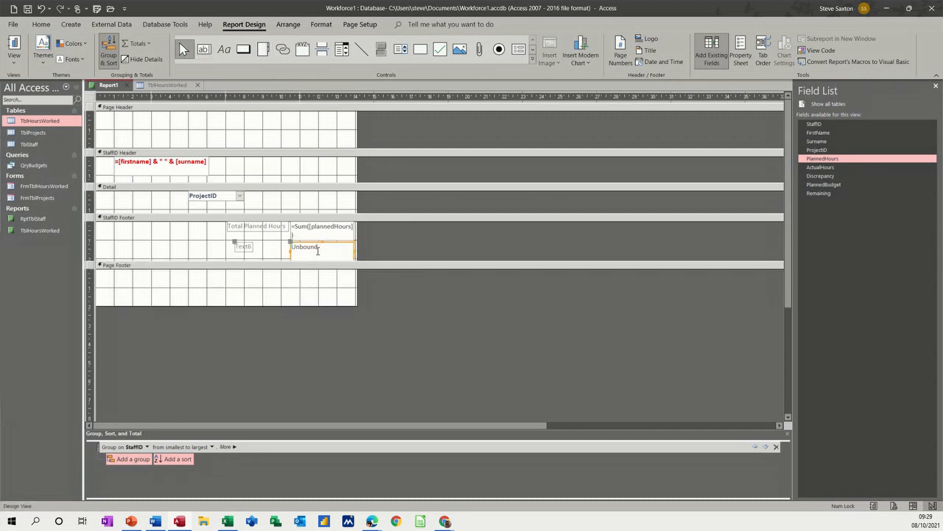
{"action": "left_click", "coordinate": [313, 251]}
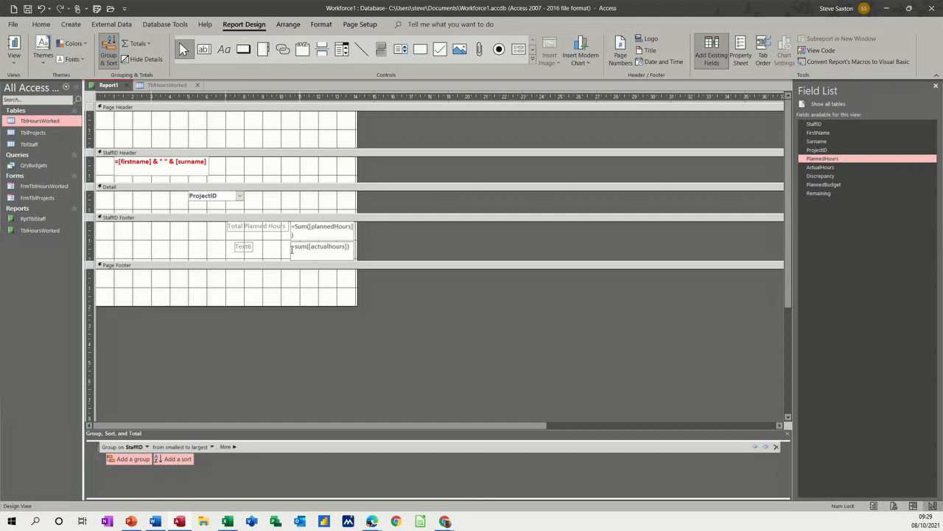
{"action": "left_click", "coordinate": [14, 49]}
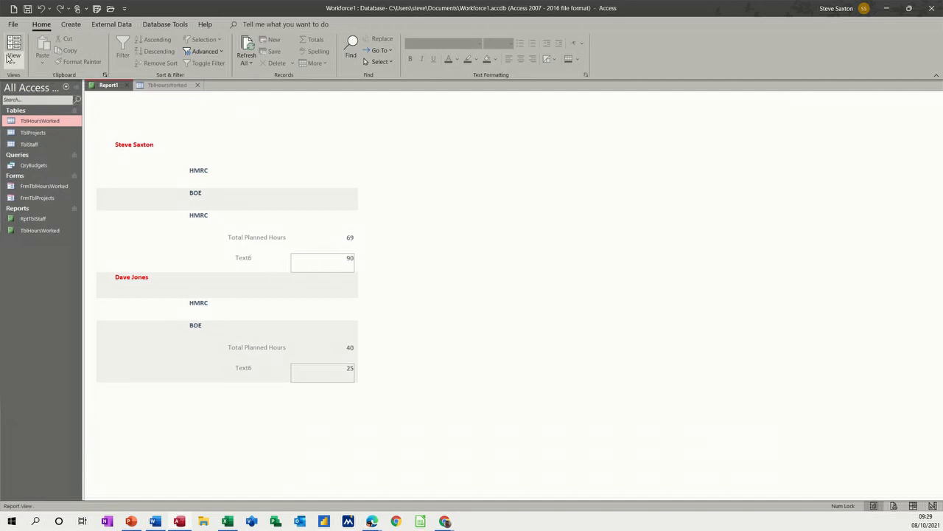
Return to Design View and change the caption of the label beside the actual hours sum box to Actual Hours.
{"action": "left_click", "coordinate": [11, 65]}
{"action": "left_click", "coordinate": [50, 153]}
{"action": "left_click", "coordinate": [248, 248]}
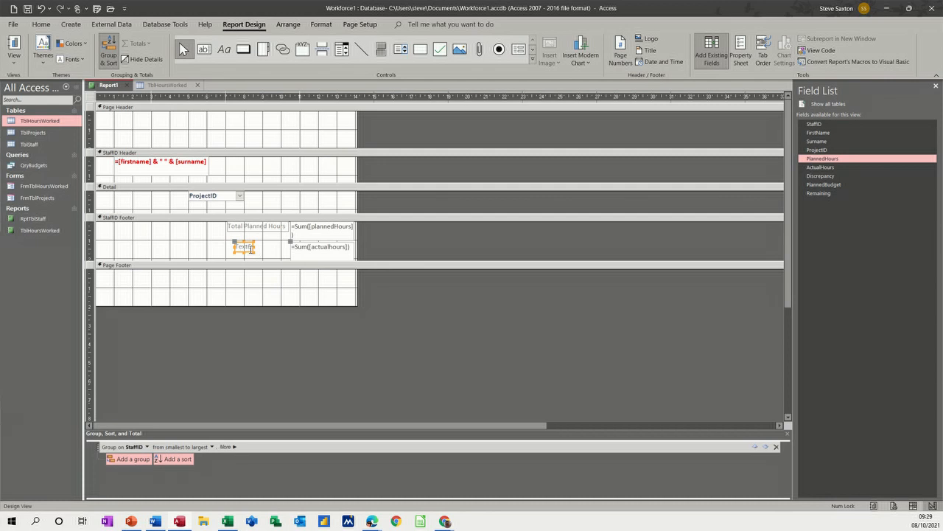
{"action": "left_click_drag", "start_coordinate": [252, 248], "coordinate": [236, 249]}
{"action": "key", "text": "BackSpace"}
{"action": "type", "text": "Actual Hour"}
{"action": "left_click", "coordinate": [214, 246]}
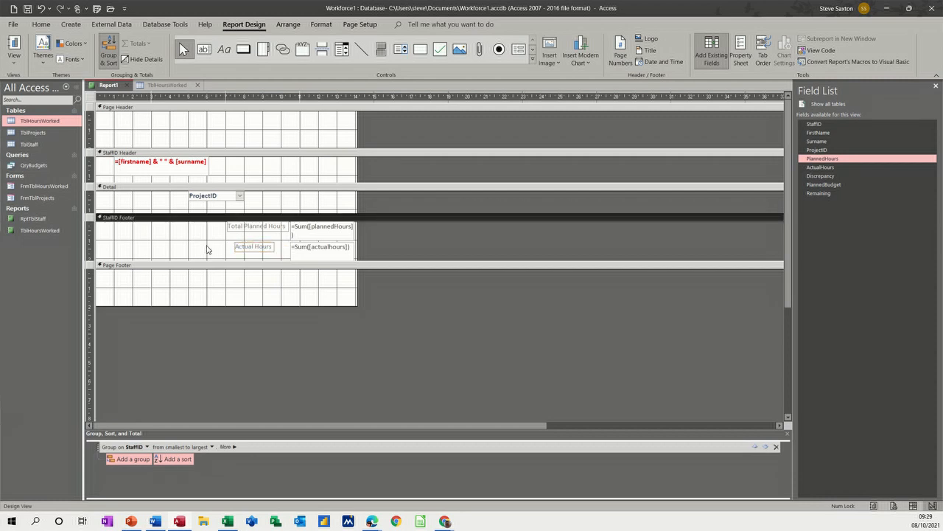
Make the actual hours sum box's border Transparent, extend the StaffID Footer to about 3.5 cm high, and check the result in Report View.
{"action": "left_click", "coordinate": [297, 257]}
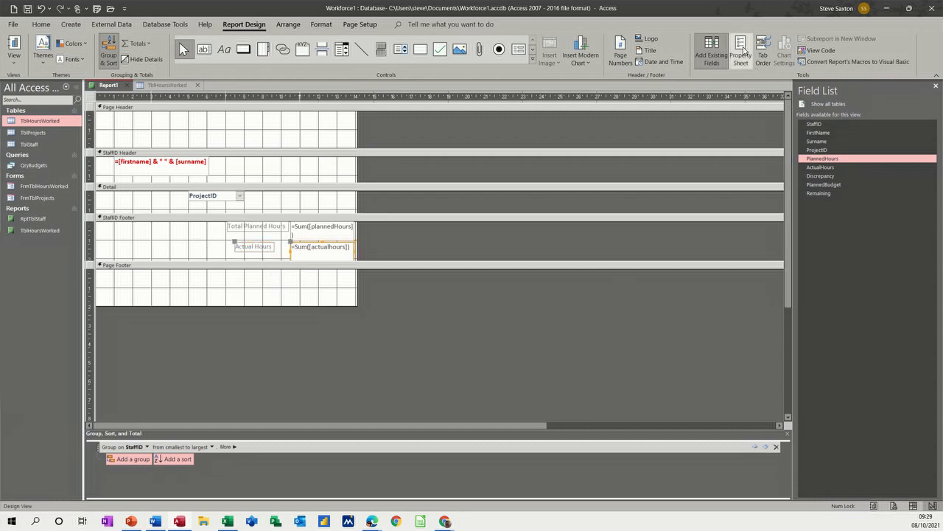
{"action": "left_click", "coordinate": [741, 52]}
{"action": "left_click", "coordinate": [933, 209]}
{"action": "left_click", "coordinate": [923, 218]}
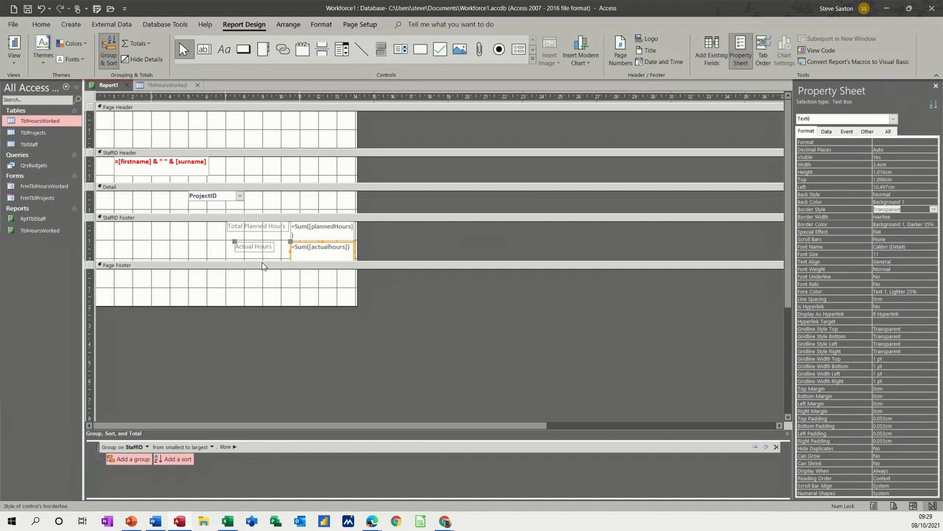
{"action": "left_click_drag", "start_coordinate": [262, 261], "coordinate": [262, 287]}
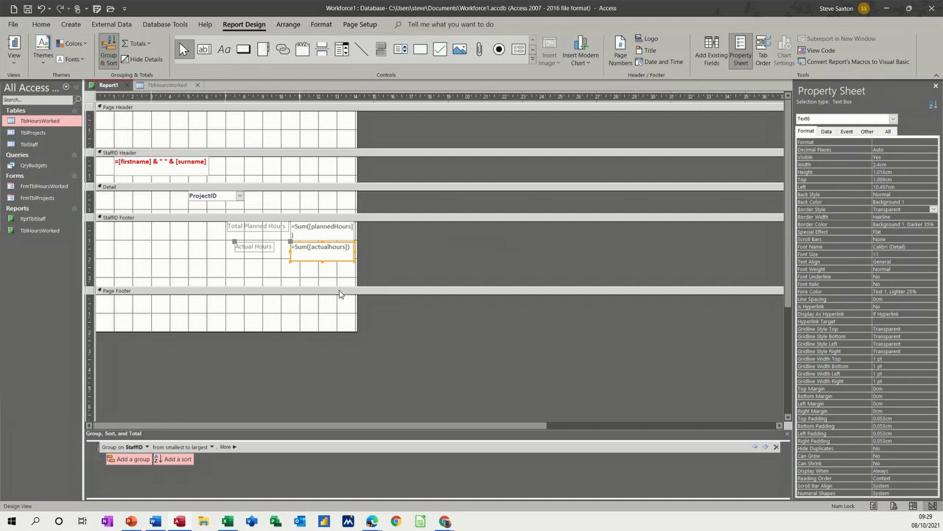
{"action": "left_click", "coordinate": [13, 44]}
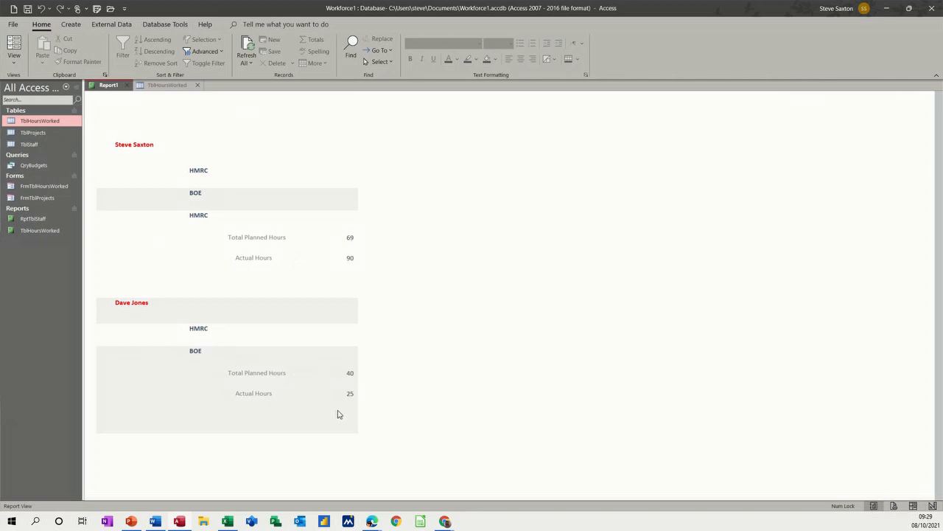
Add a third text box containing =sum([discrepancy]) beneath the actual hours total in the StaffID Footer and check it in Report View.
{"action": "left_click", "coordinate": [14, 58]}
{"action": "left_click", "coordinate": [38, 153]}
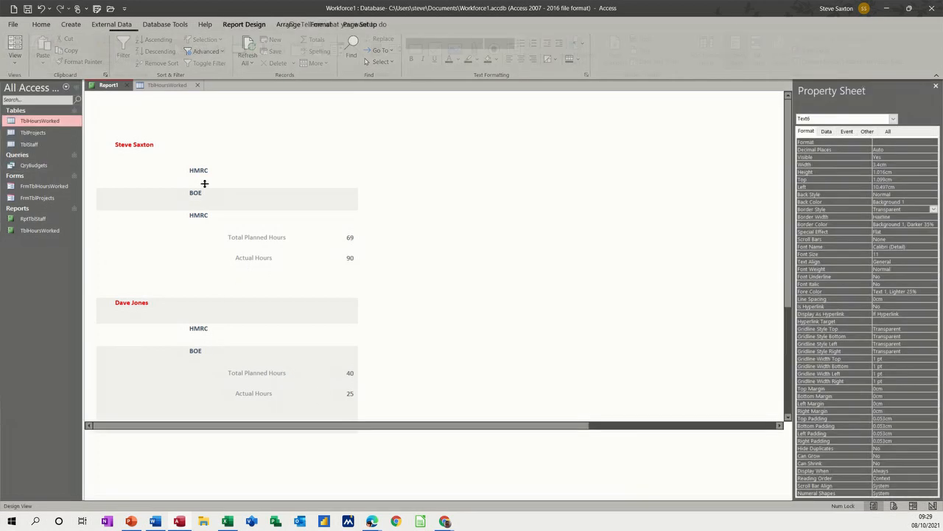
{"action": "left_click", "coordinate": [711, 54]}
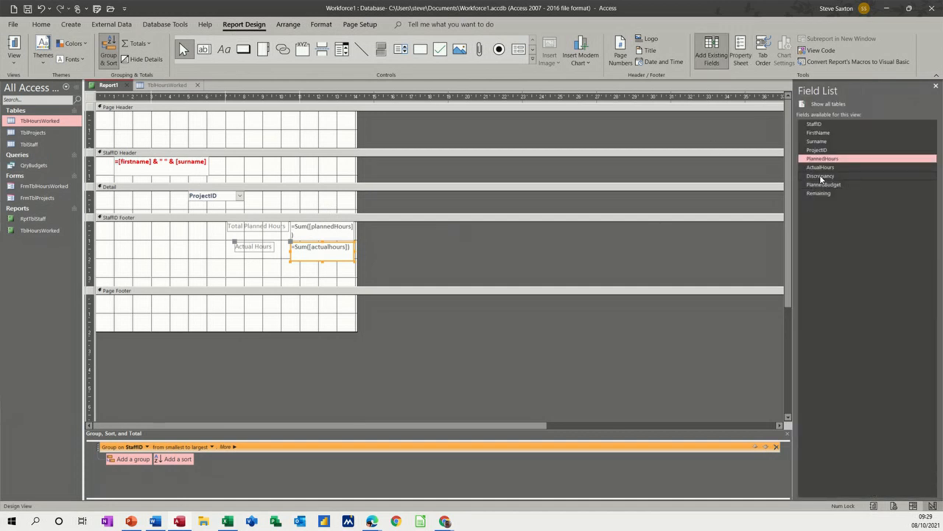
{"action": "mouse_move", "coordinate": [819, 175]}
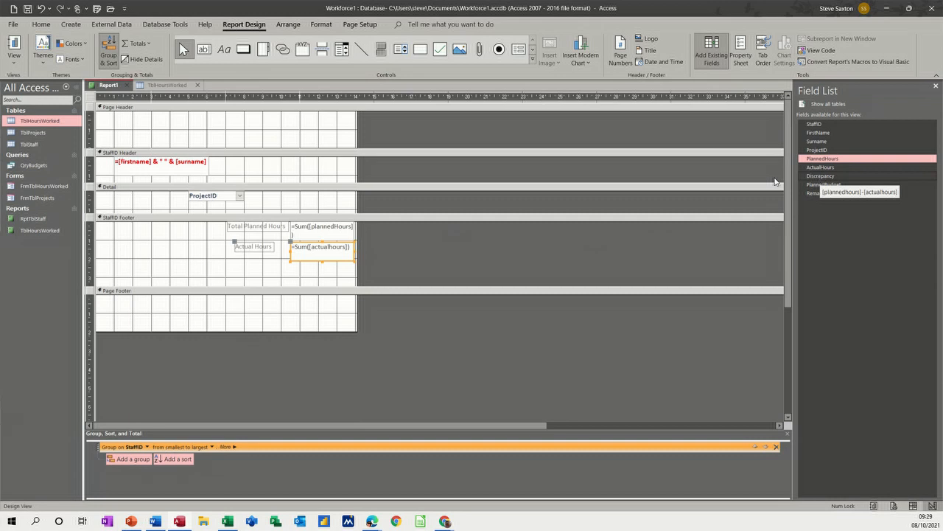
{"action": "left_click", "coordinate": [202, 48]}
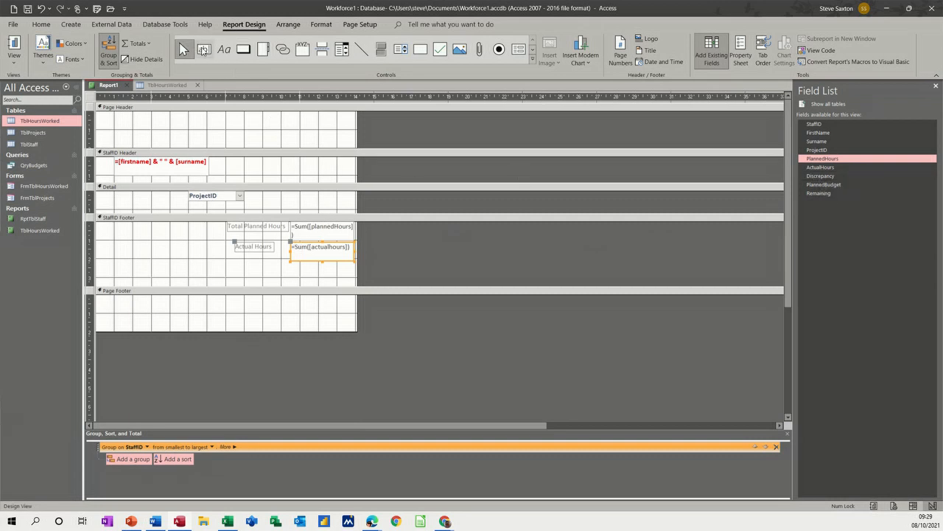
{"action": "left_click_drag", "start_coordinate": [290, 265], "coordinate": [356, 284]}
{"action": "type", "text": "=sum([discrepancy"}
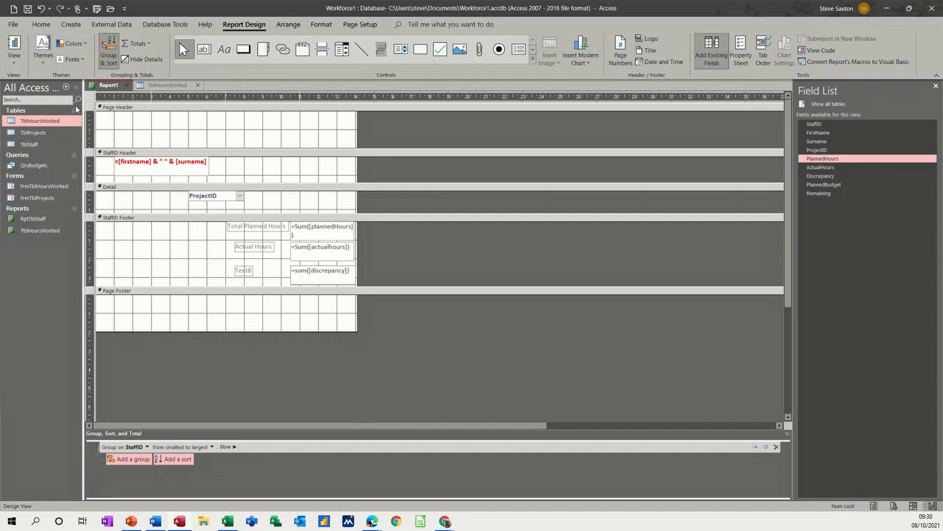
{"action": "left_click", "coordinate": [18, 45]}
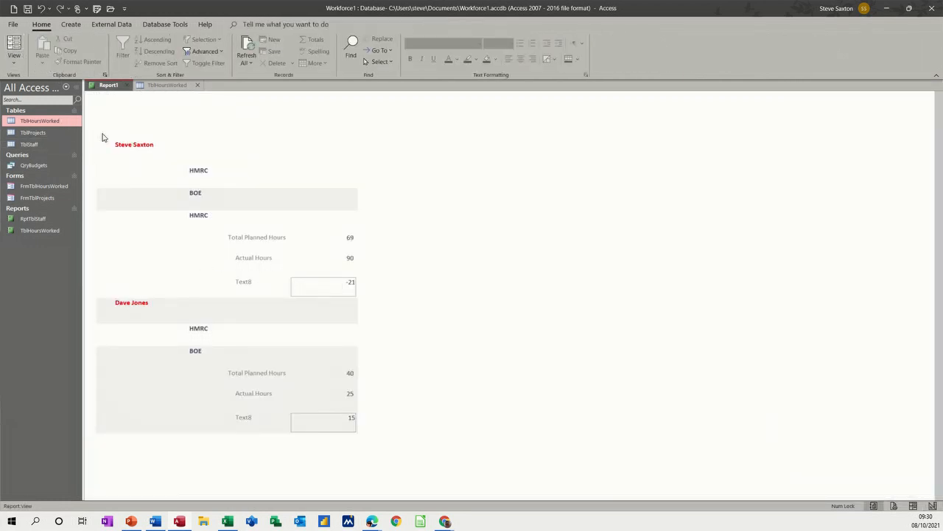
Back in Design View, set the discrepancy sum box's border style to Transparent.
{"action": "left_click", "coordinate": [14, 64]}
{"action": "left_click", "coordinate": [33, 151]}
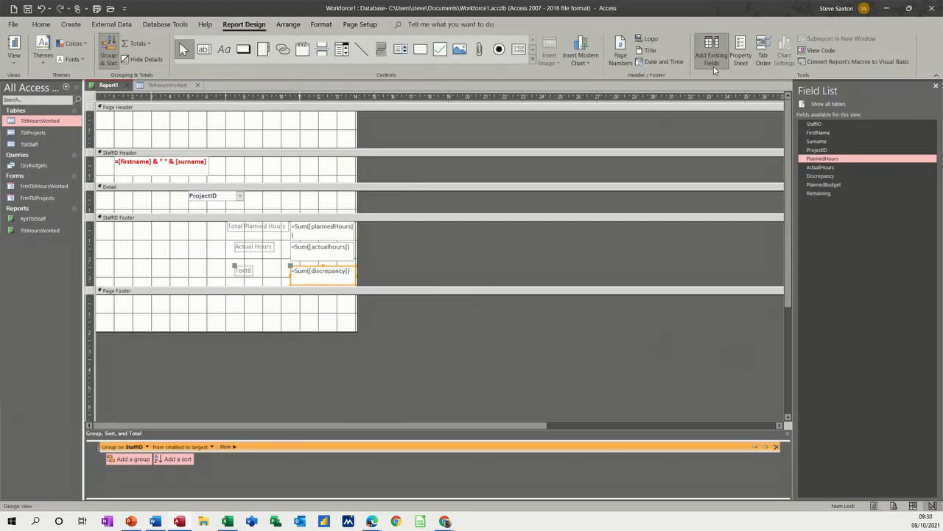
{"action": "left_click", "coordinate": [741, 53]}
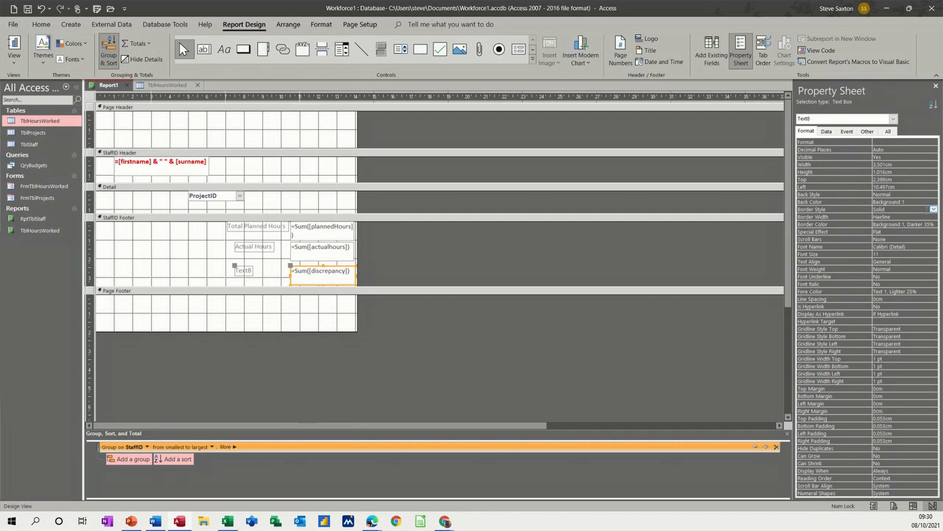
{"action": "left_click", "coordinate": [933, 210]}
{"action": "left_click", "coordinate": [913, 213]}
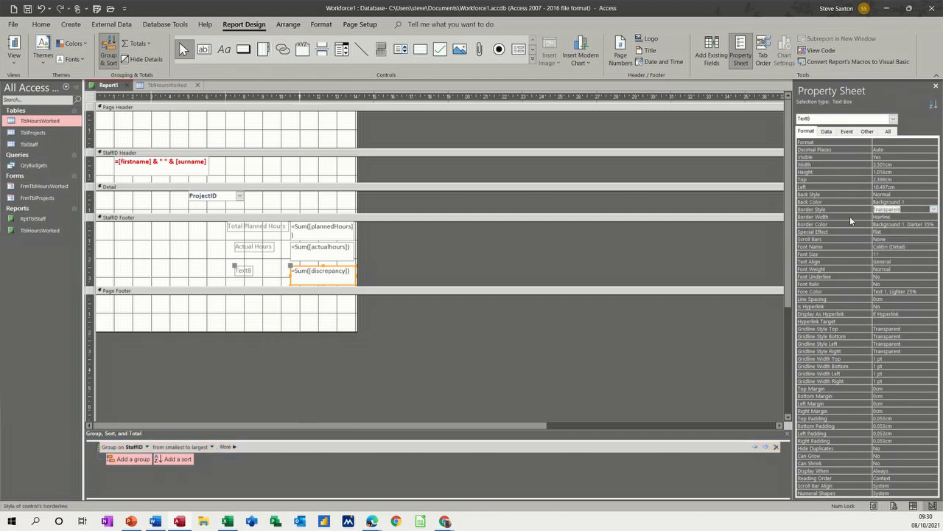
Caption the discrepancy sum box's label Discrepancy and check the footer in Report View.
{"action": "left_click", "coordinate": [247, 271]}
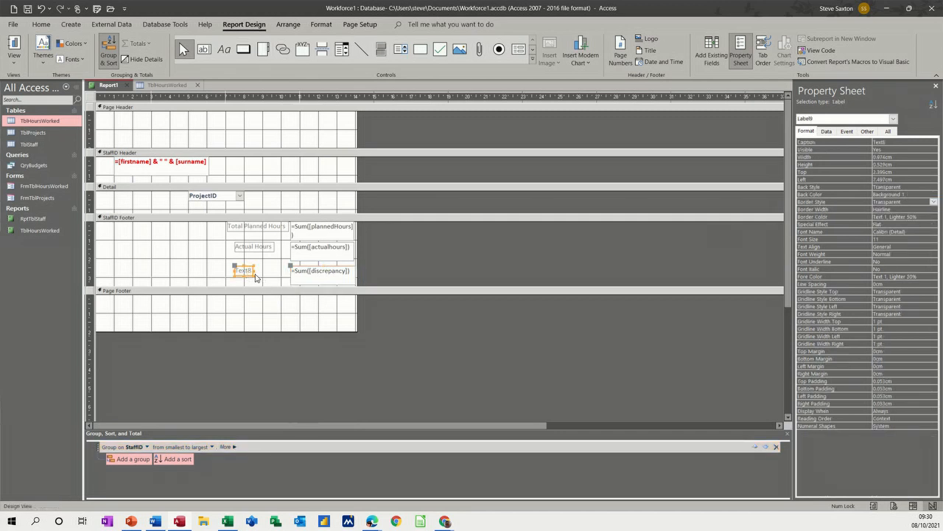
{"action": "double_click", "coordinate": [247, 271]}
{"action": "type", "text": "Discrepancy"}
{"action": "left_click", "coordinate": [186, 249]}
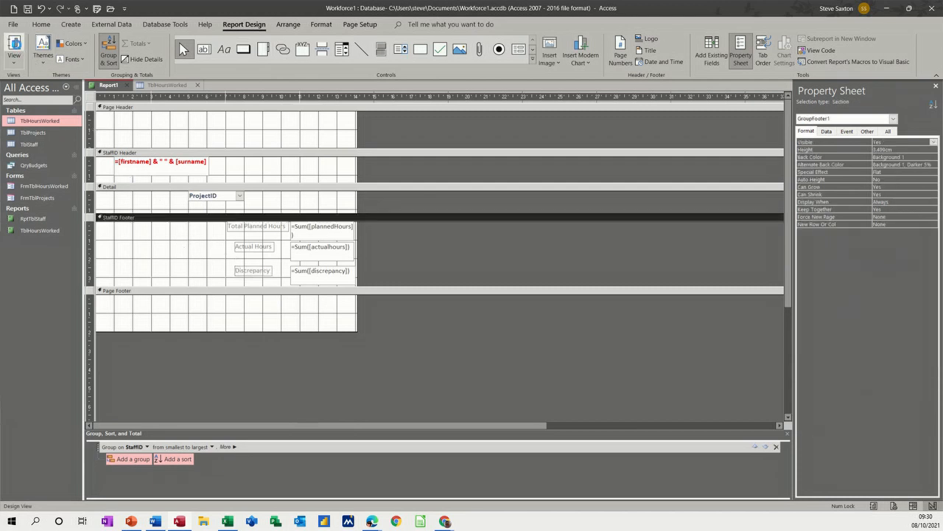
{"action": "left_click", "coordinate": [14, 46]}
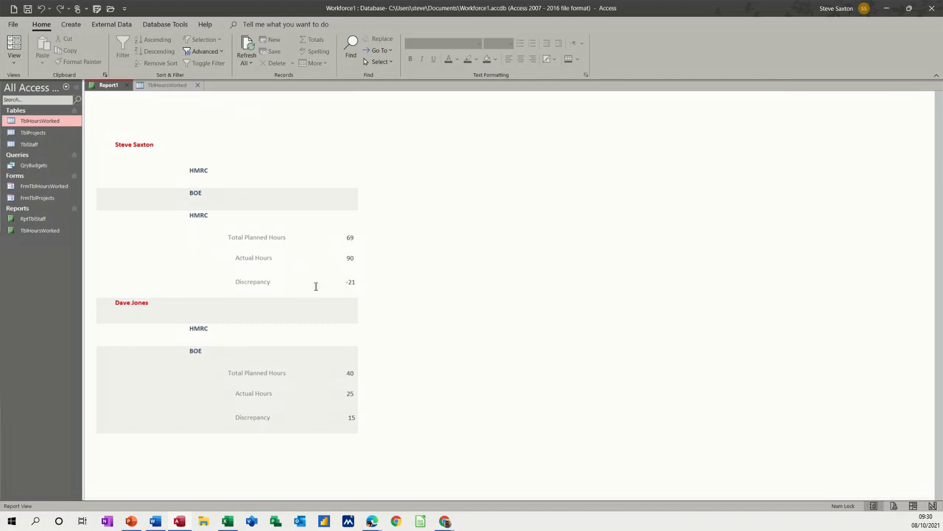
Return to Design View and add the Report Header/Footer sections to the report.
{"action": "left_click", "coordinate": [13, 65]}
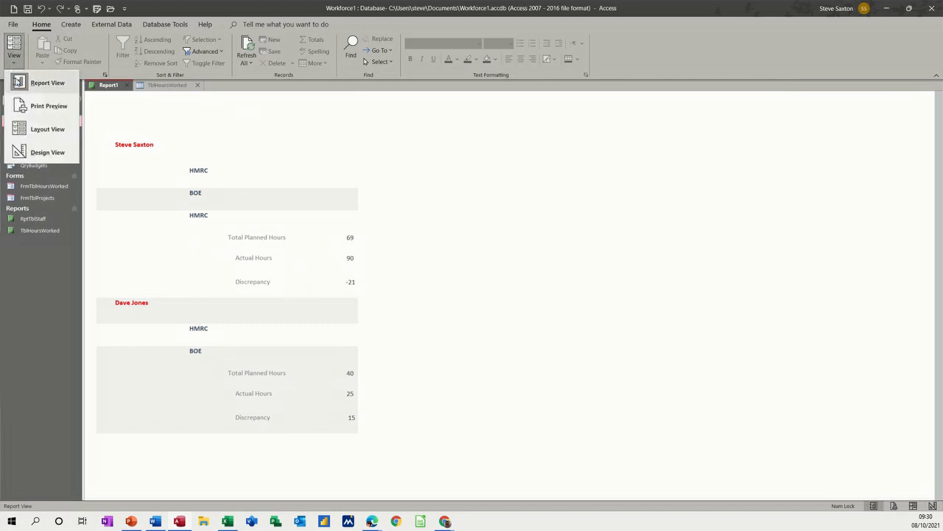
{"action": "left_click", "coordinate": [42, 155]}
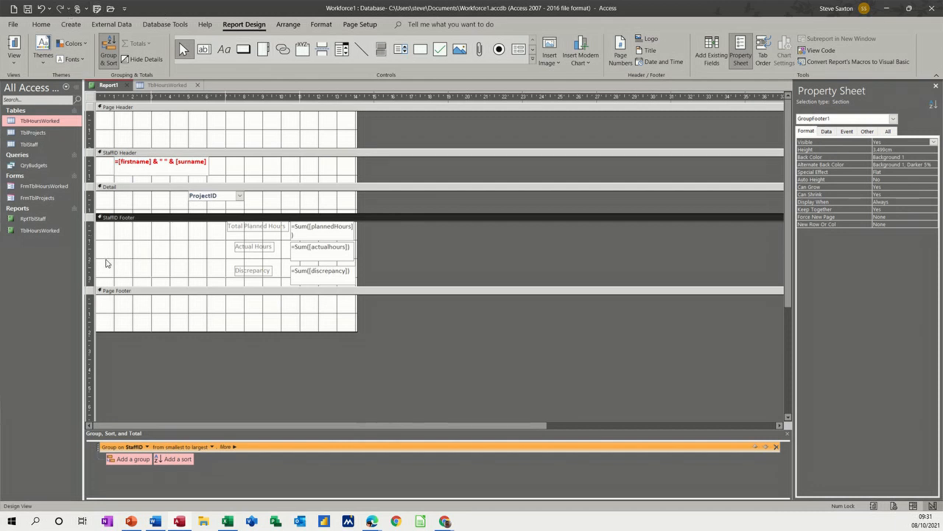
{"action": "right_click", "coordinate": [205, 293]}
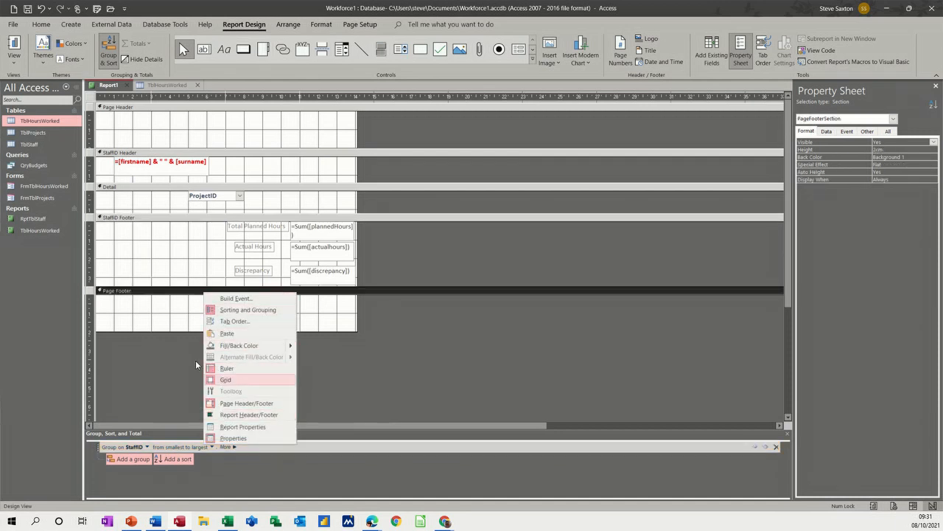
{"action": "left_click", "coordinate": [238, 415]}
{"action": "scroll", "coordinate": [293, 295], "scroll_direction": "down", "scroll_amount": 3}
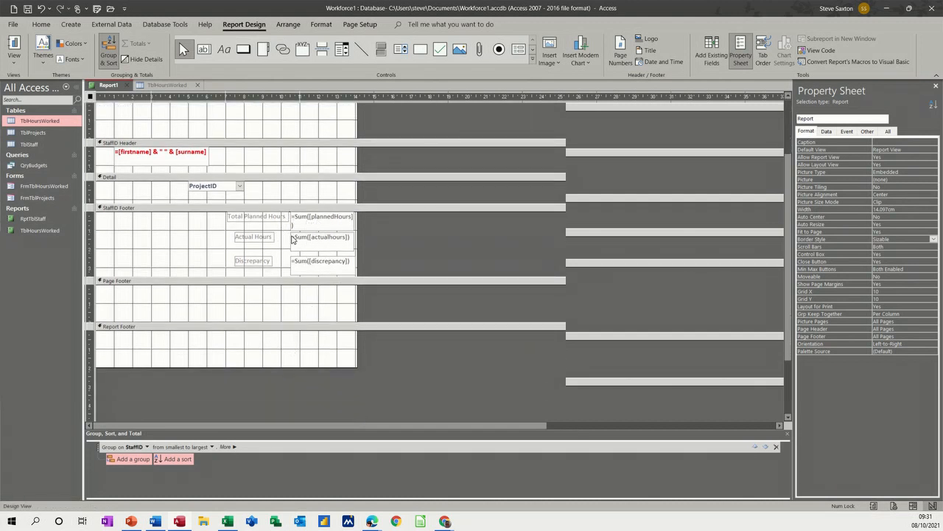
Copy the planned hours sum box into the Report Footer, place it about 10.6 cm from the left, and check the grand total in Report View.
{"action": "left_click", "coordinate": [319, 223]}
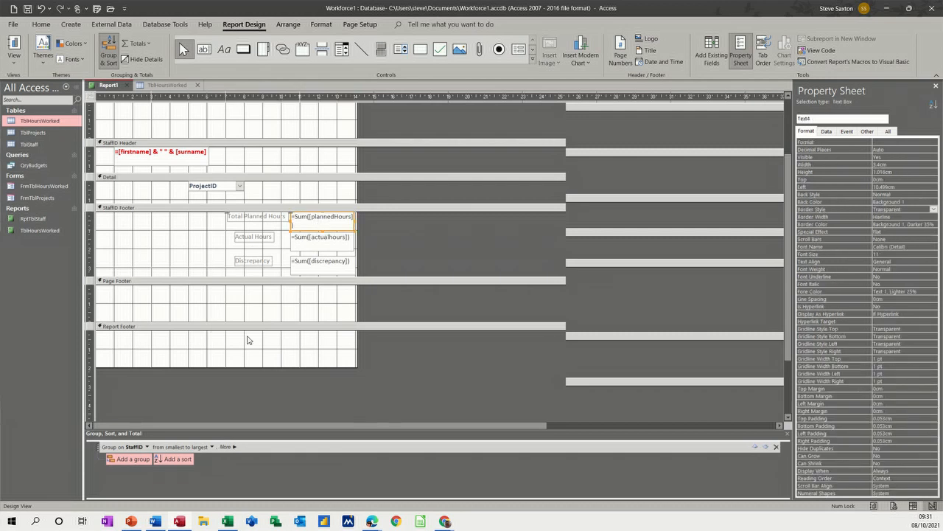
{"action": "left_click", "coordinate": [301, 344]}
{"action": "key", "text": "ctrl+v"}
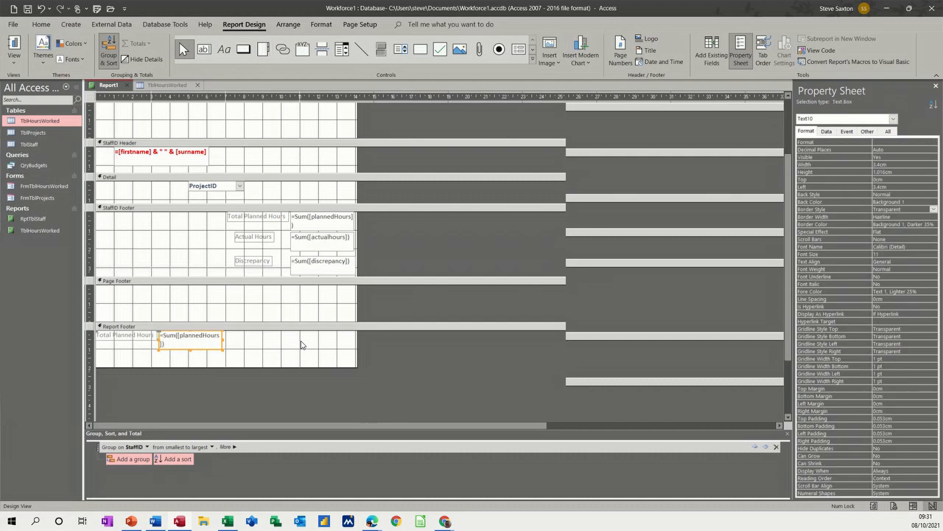
{"action": "left_click_drag", "start_coordinate": [221, 350], "coordinate": [349, 349]}
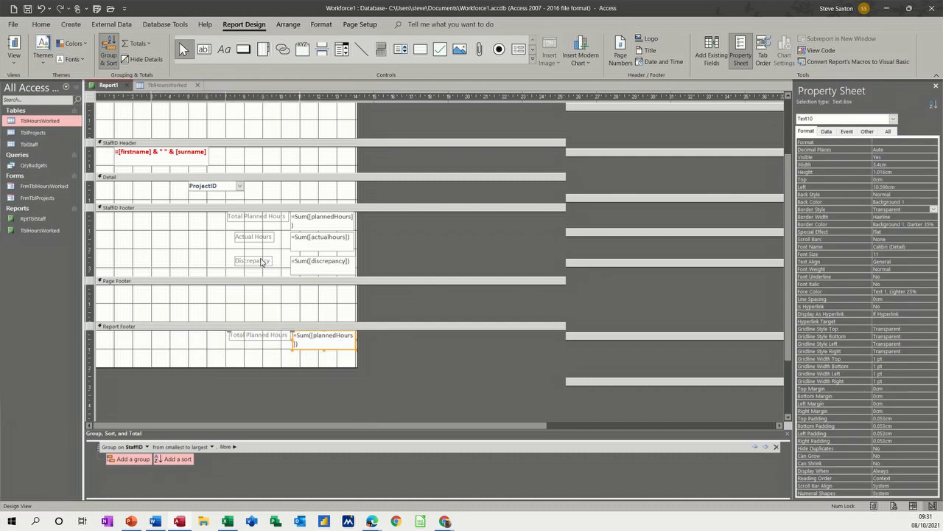
{"action": "left_click", "coordinate": [14, 52]}
{"action": "scroll", "coordinate": [383, 278], "scroll_direction": "down", "scroll_amount": 3}
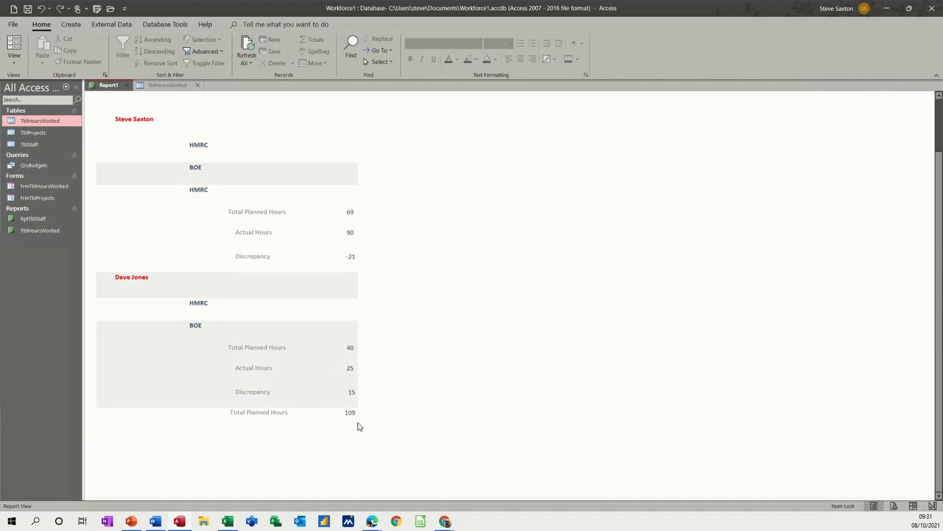
In Design View, copy the actual hours and discrepancy sum boxes into the Report Footer and align them beneath its planned hours total.
{"action": "left_click", "coordinate": [15, 59]}
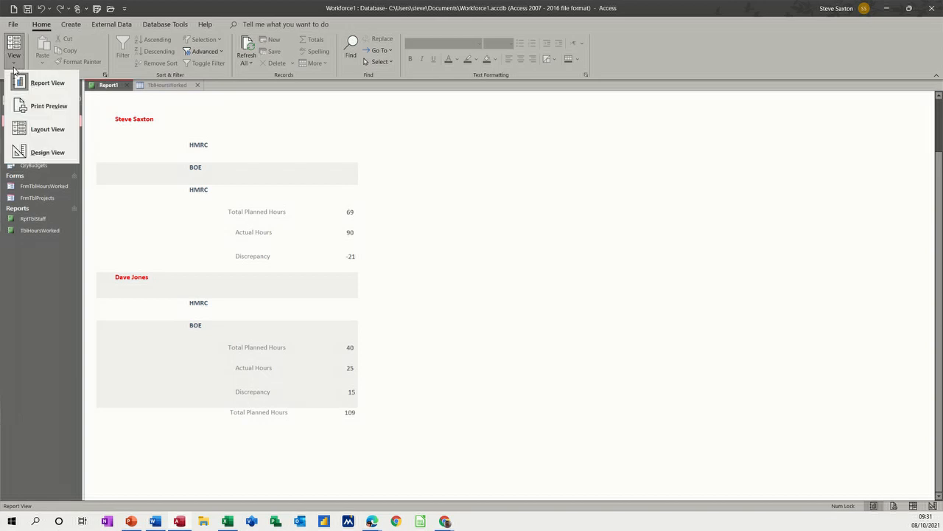
{"action": "left_click", "coordinate": [35, 152]}
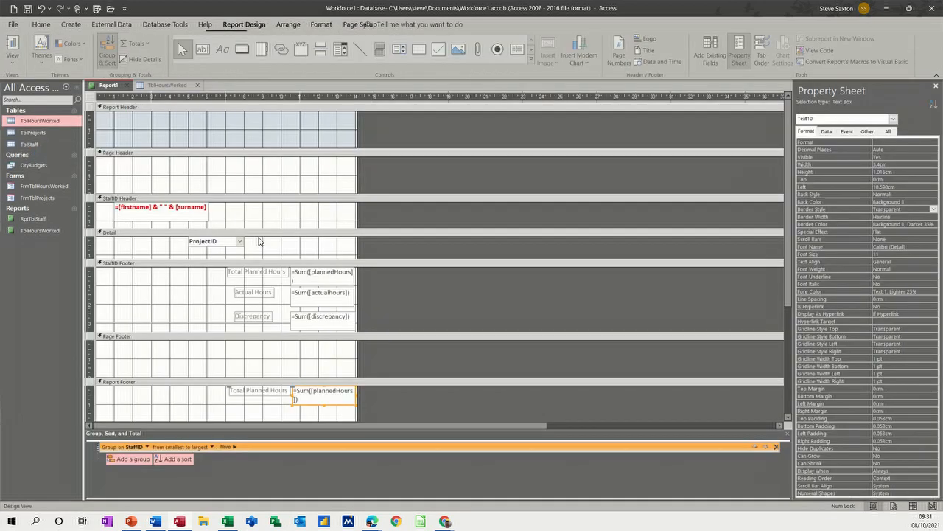
{"action": "left_click", "coordinate": [310, 303]}
{"action": "left_click", "coordinate": [317, 324], "text": "shift"}
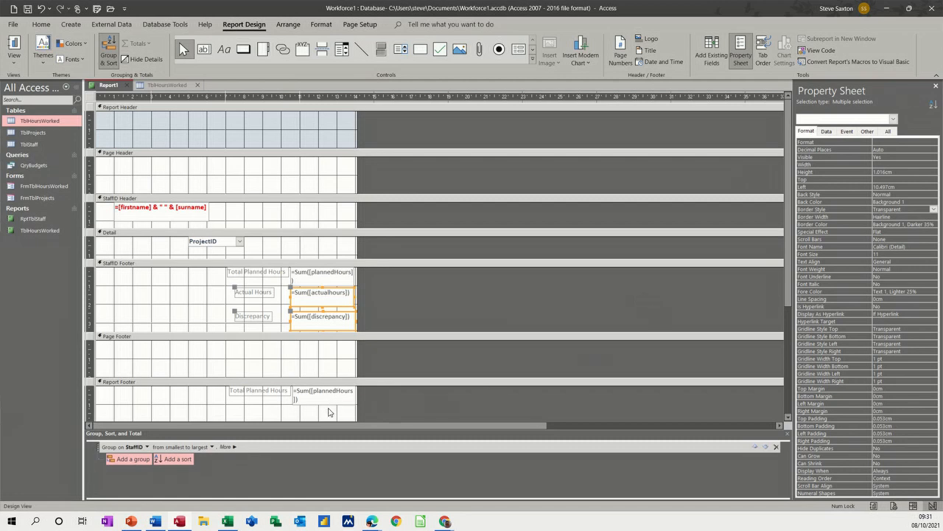
{"action": "left_click", "coordinate": [401, 413]}
{"action": "key", "text": "ctrl+v"}
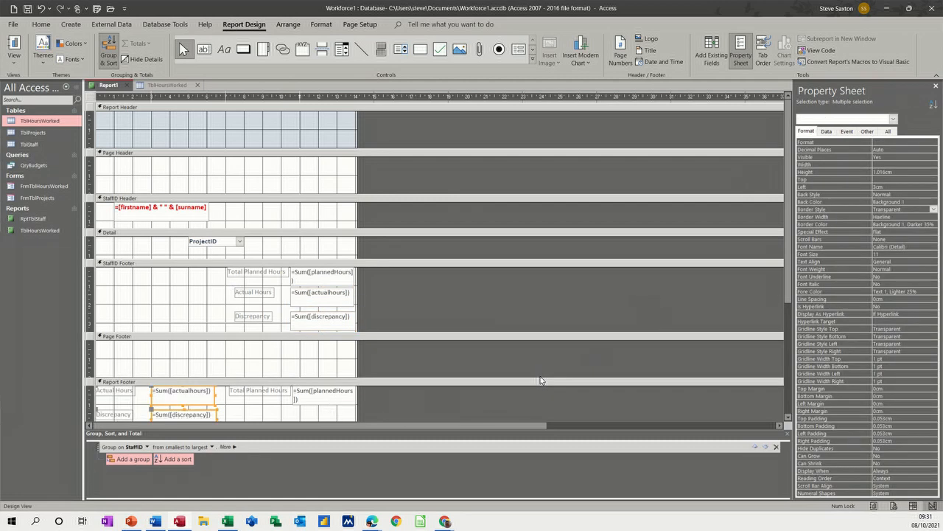
{"action": "scroll", "coordinate": [540, 378], "scroll_direction": "down", "scroll_amount": 2}
{"action": "left_click_drag", "start_coordinate": [208, 381], "coordinate": [342, 396]}
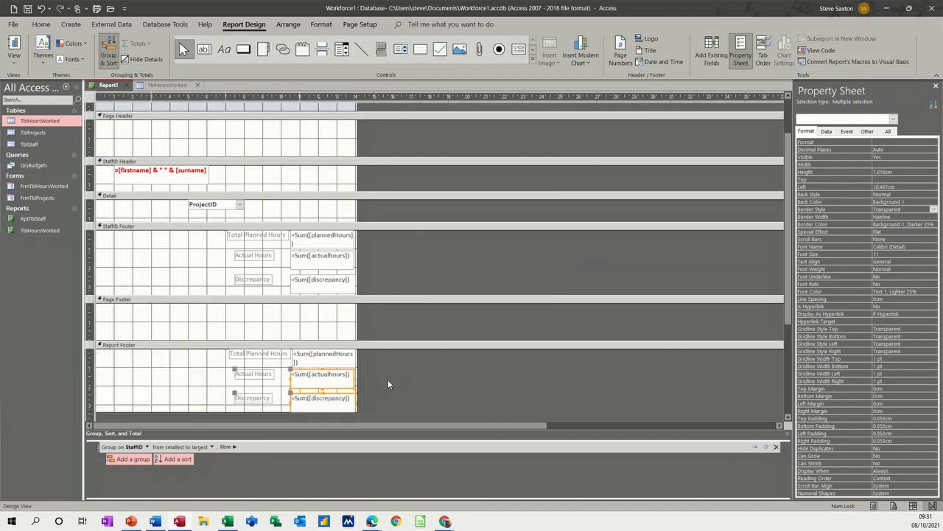
Insert the word Project before Hours in the Report Footer's Total Planned Hours label.
{"action": "left_click", "coordinate": [239, 376]}
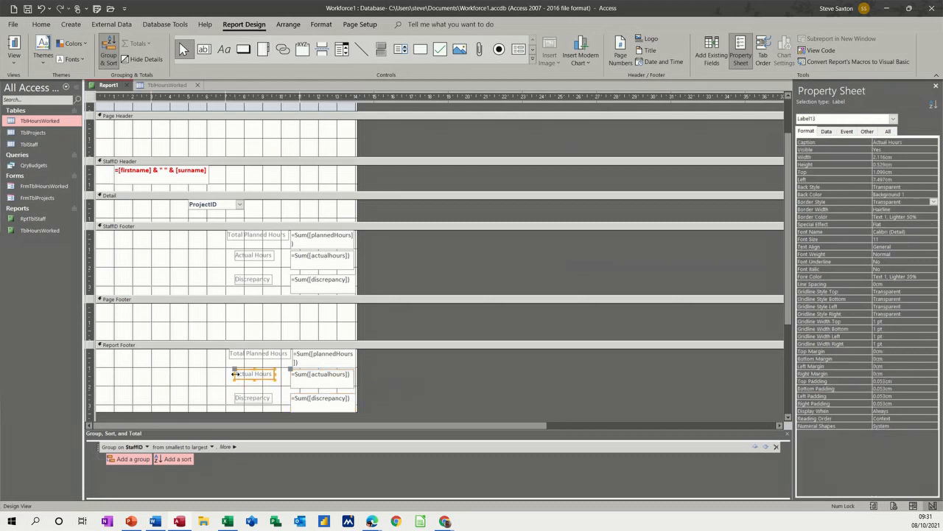
{"action": "left_click", "coordinate": [188, 372]}
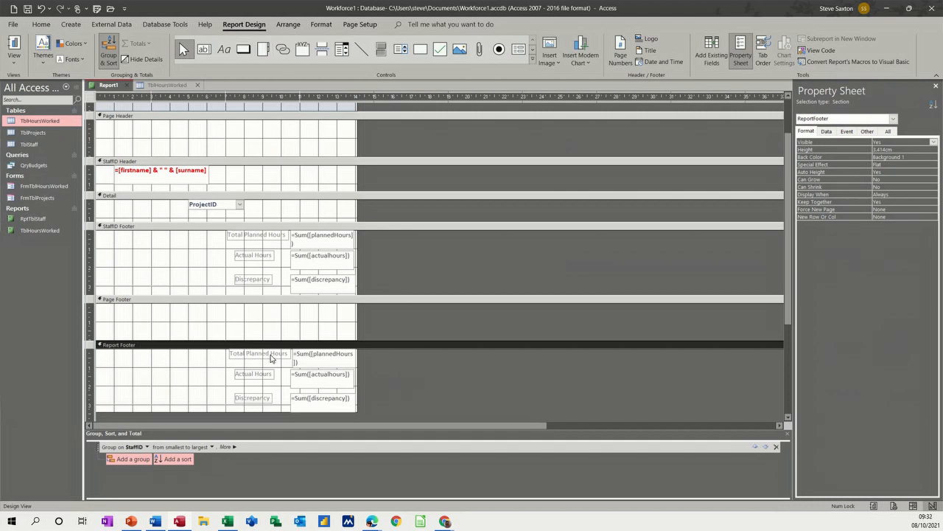
{"action": "left_click", "coordinate": [270, 356]}
{"action": "type", "text": "Pro"}
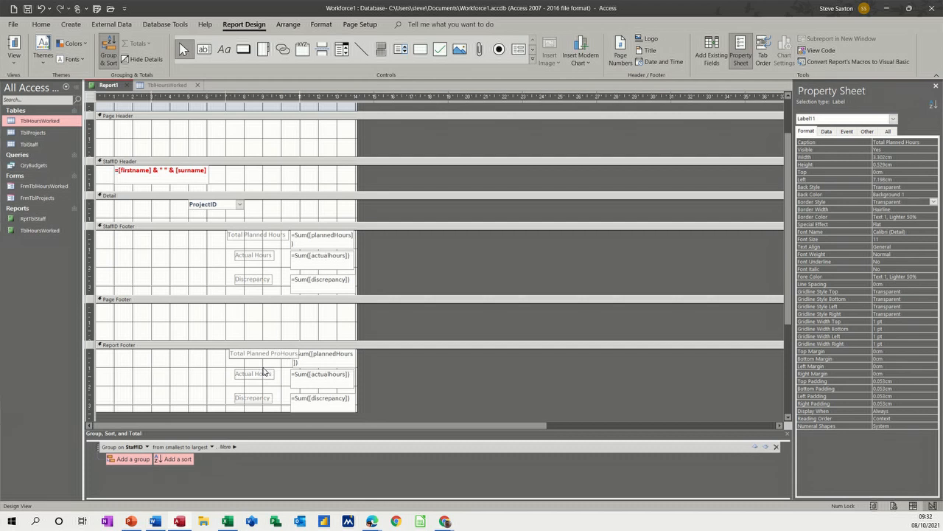
{"action": "type", "text": "ject"}
{"action": "left_click", "coordinate": [202, 378]}
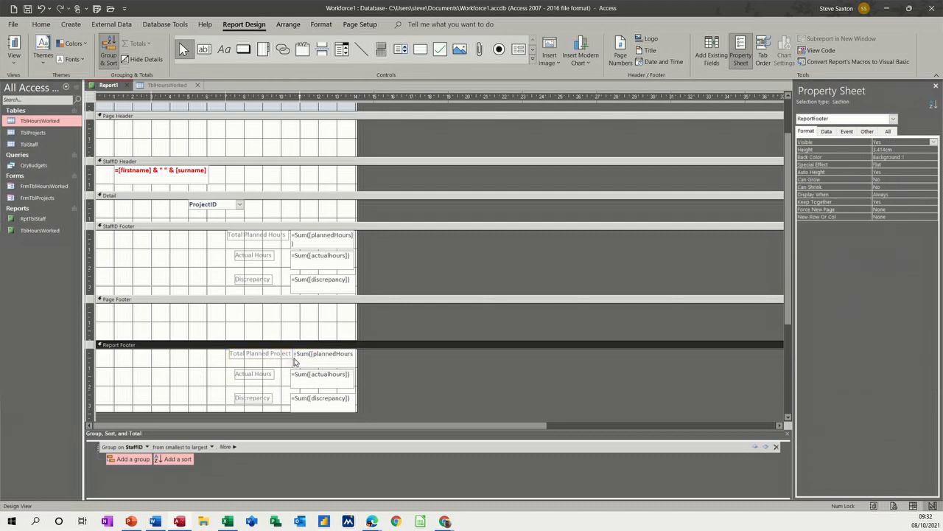
Line up the three Report Footer labels about 6 cm from the report's left edge, keeping the planned hours sum box above the other two.
{"action": "left_click", "coordinate": [238, 360]}
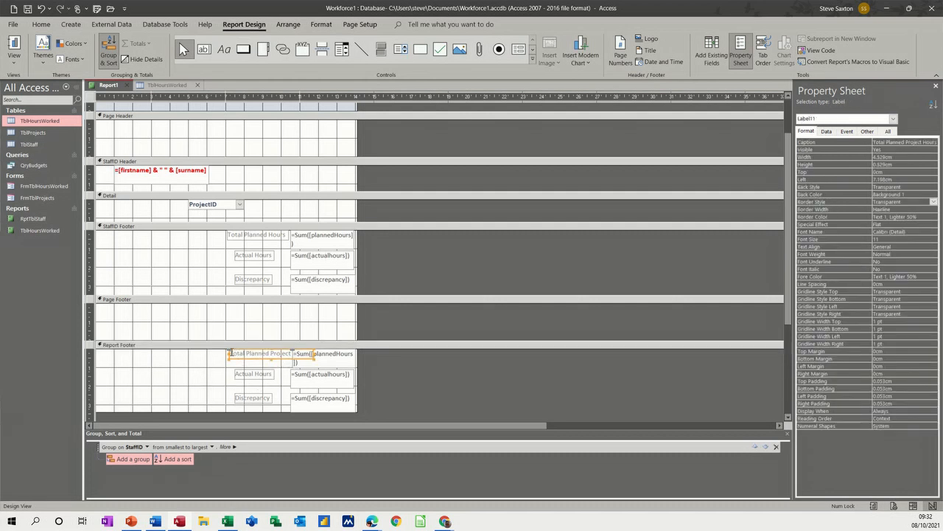
{"action": "left_click_drag", "start_coordinate": [228, 354], "coordinate": [207, 395]}
{"action": "left_click", "coordinate": [236, 373]}
{"action": "left_click", "coordinate": [244, 397]}
{"action": "left_click", "coordinate": [291, 366]}
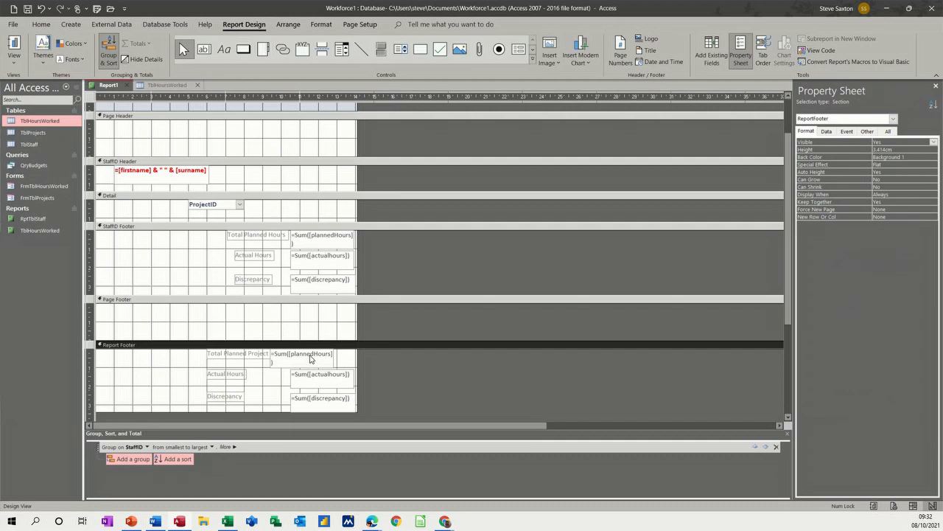
{"action": "left_click", "coordinate": [311, 360]}
{"action": "left_click_drag", "start_coordinate": [270, 353], "coordinate": [272, 353]}
{"action": "key", "text": "ctrl+z"}
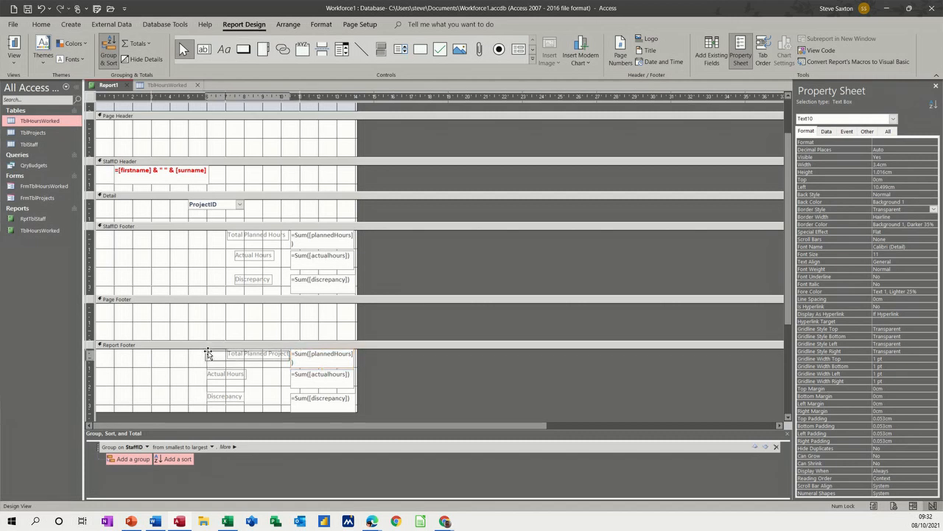
{"action": "left_click", "coordinate": [209, 353]}
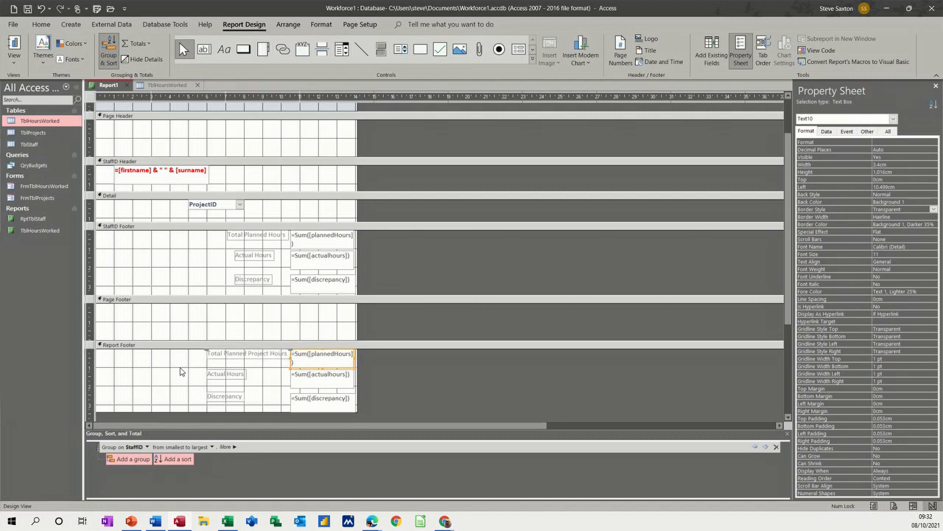
{"action": "left_click", "coordinate": [181, 372]}
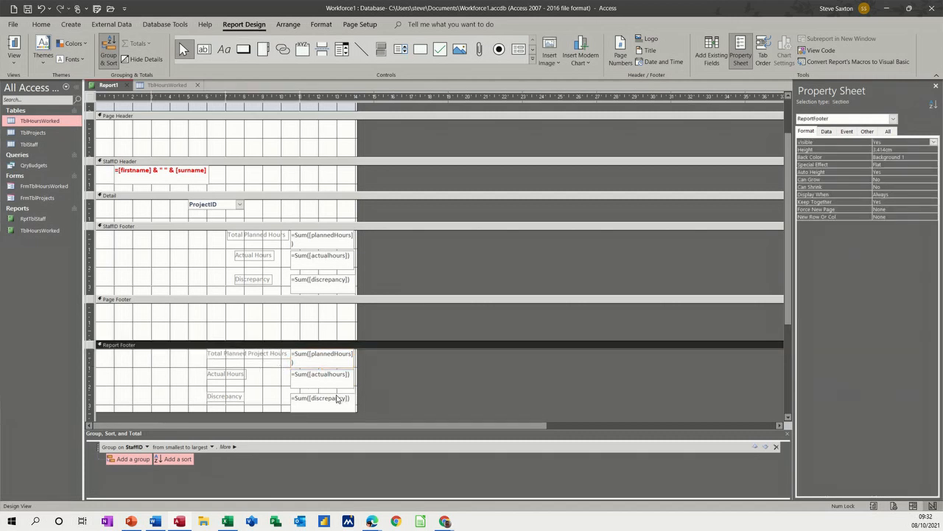
Move the Report Footer's discrepancy sum box up slightly and check the overall totals in Report View.
{"action": "left_click", "coordinate": [337, 396]}
{"action": "left_click_drag", "start_coordinate": [335, 396], "coordinate": [334, 392]}
{"action": "left_click", "coordinate": [179, 365]}
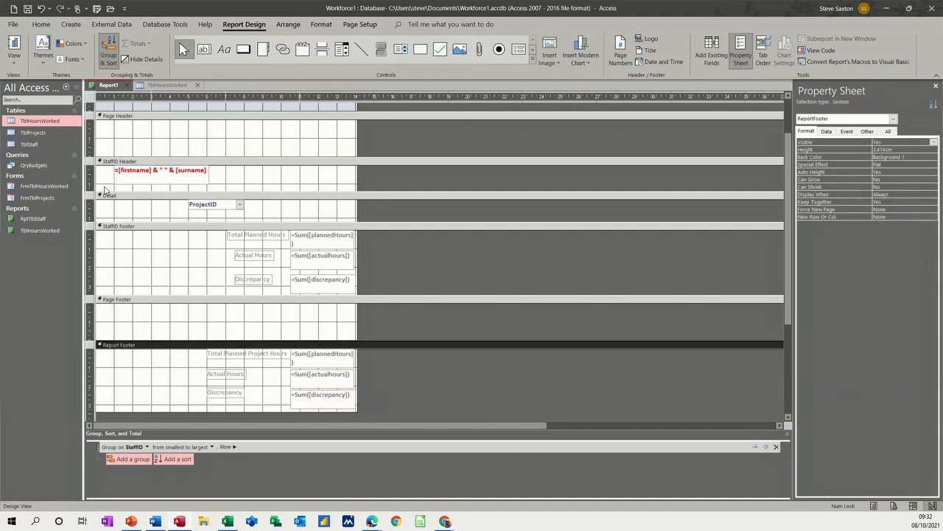
{"action": "left_click", "coordinate": [13, 46]}
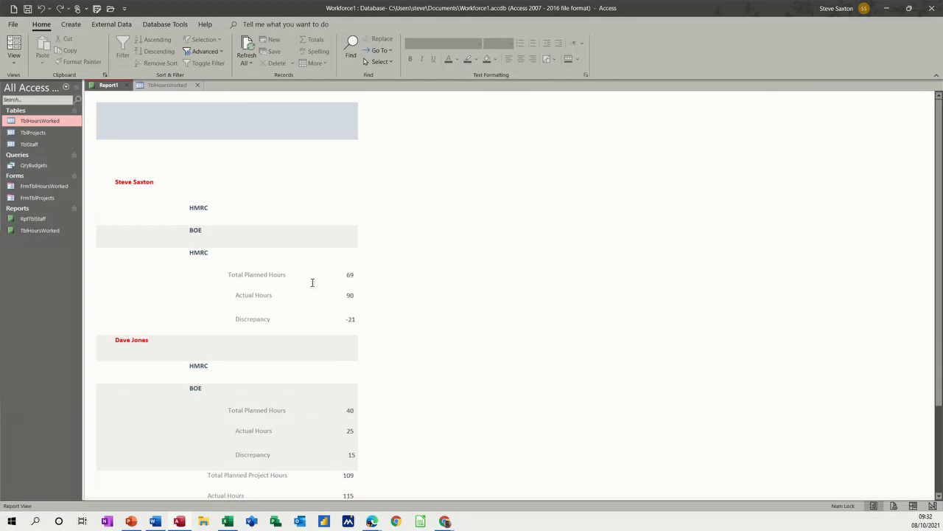
{"action": "scroll", "coordinate": [339, 347], "scroll_direction": "down", "scroll_amount": 3}
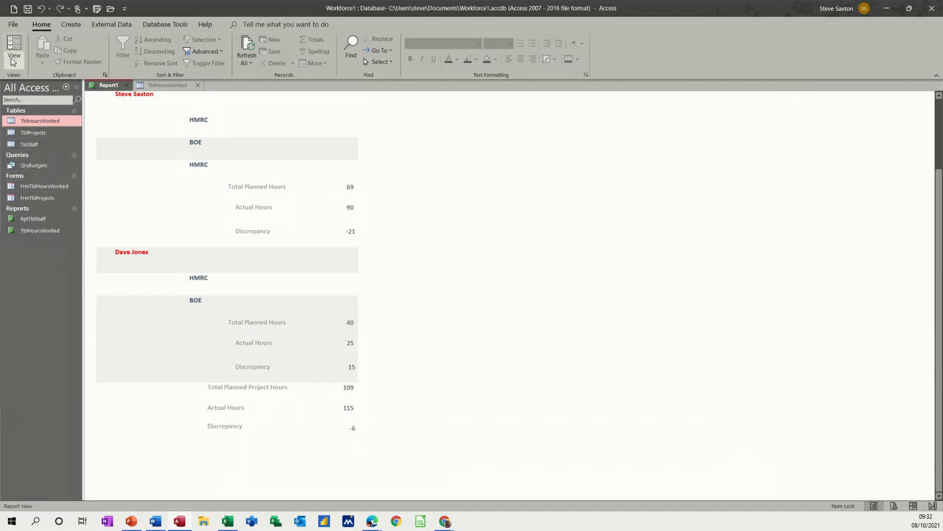
In Design View, move all the Report Footer labels and sum boxes down about 1 cm and check the spacing in Report View.
{"action": "left_click", "coordinate": [15, 64]}
{"action": "left_click", "coordinate": [40, 152]}
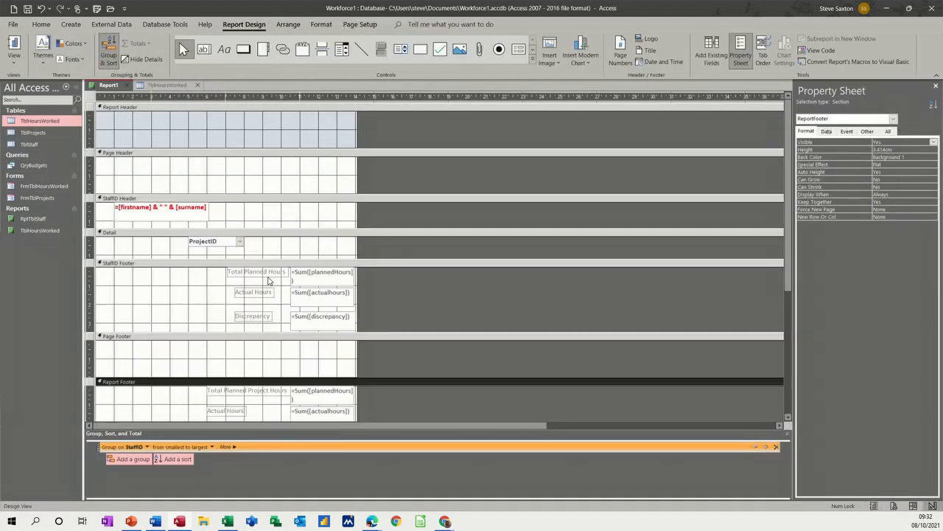
{"action": "left_click_drag", "start_coordinate": [189, 389], "coordinate": [363, 420]}
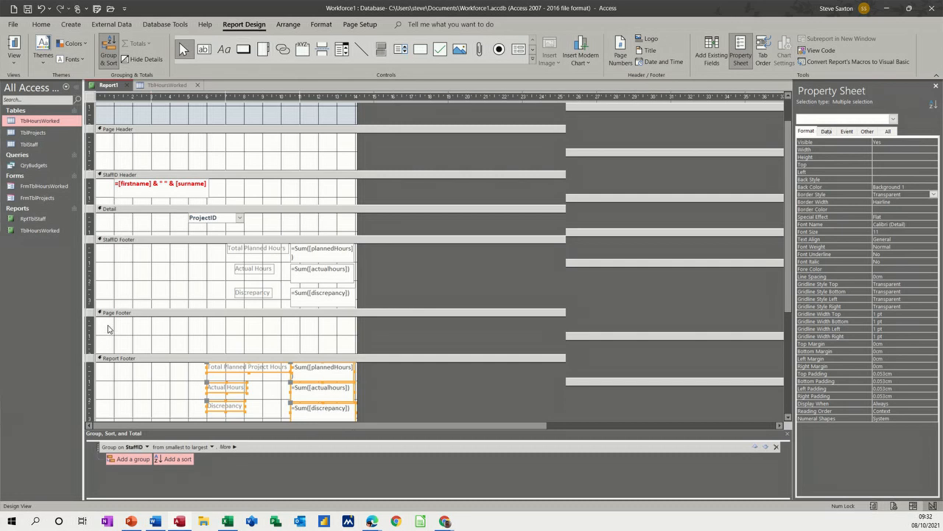
{"action": "scroll", "coordinate": [108, 329], "scroll_direction": "down", "scroll_amount": 3}
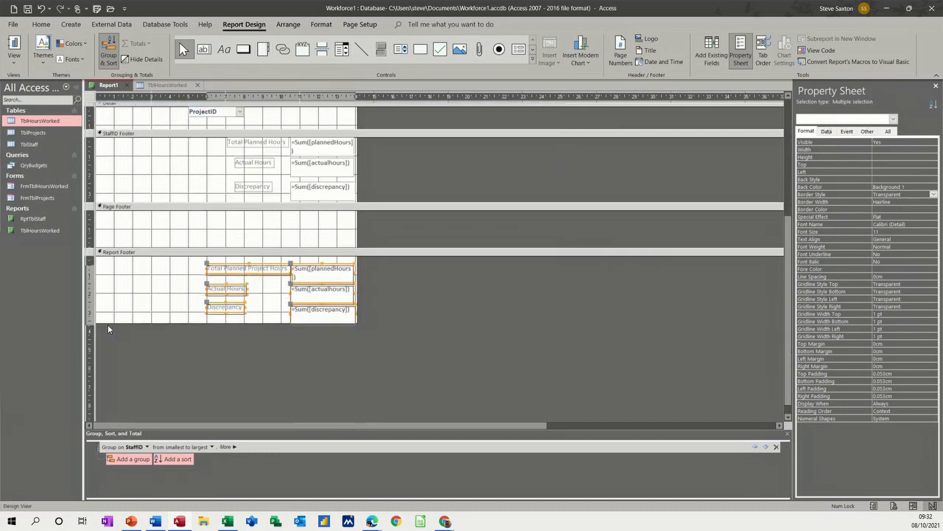
{"action": "key", "text": "Down"}
{"action": "left_click", "coordinate": [14, 46]}
{"action": "scroll", "coordinate": [311, 386], "scroll_direction": "down", "scroll_amount": 1}
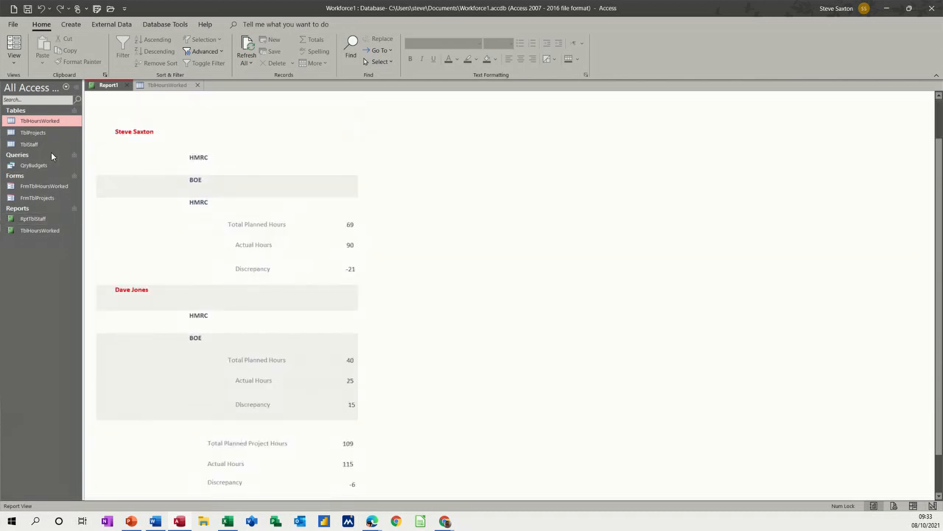
In Design View, add a label reading Company Stats, about 7.8 cm wide, above the totals in the Report Footer.
{"action": "left_click", "coordinate": [14, 61]}
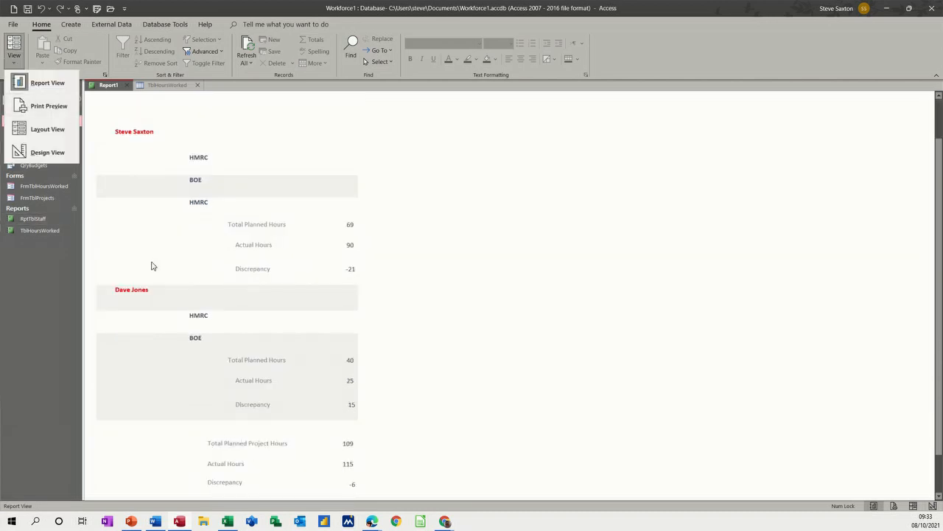
{"action": "left_click", "coordinate": [41, 158]}
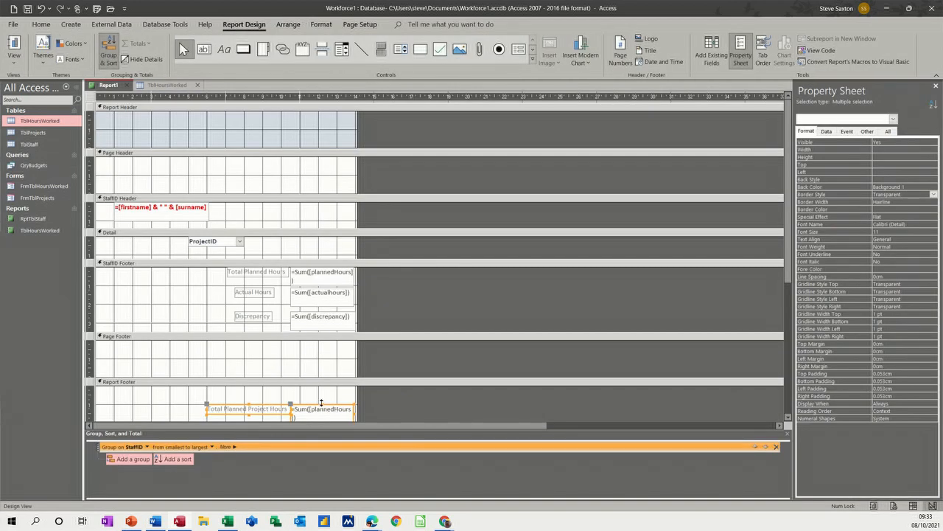
{"action": "left_click", "coordinate": [223, 52]}
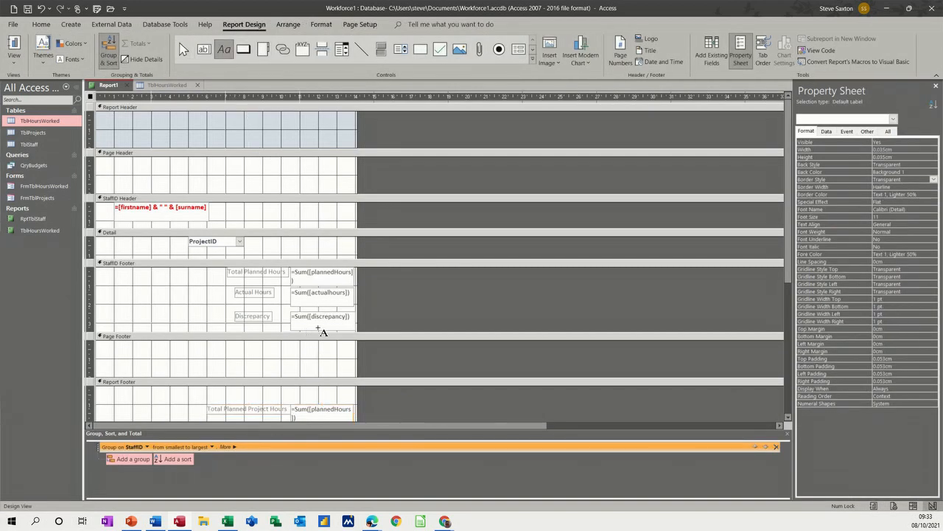
{"action": "left_click_drag", "start_coordinate": [207, 387], "coordinate": [353, 400]}
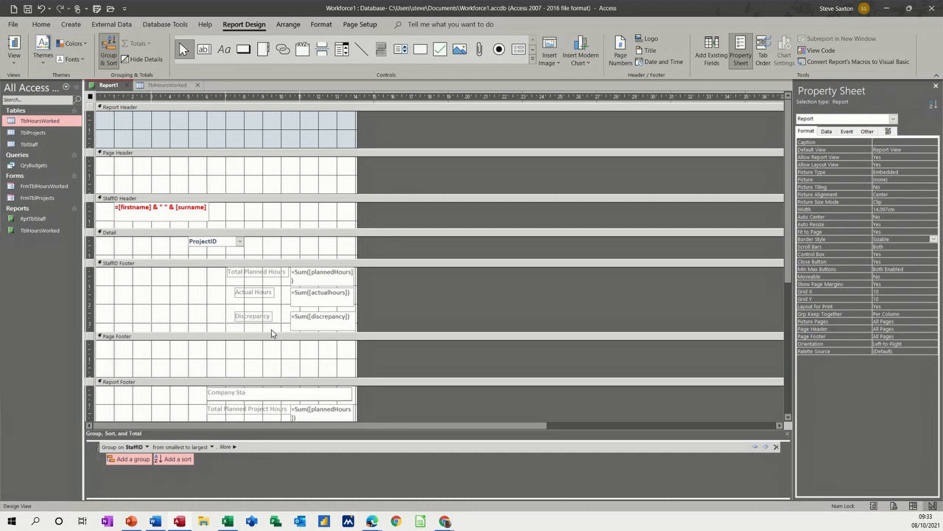
{"action": "left_click", "coordinate": [175, 394]}
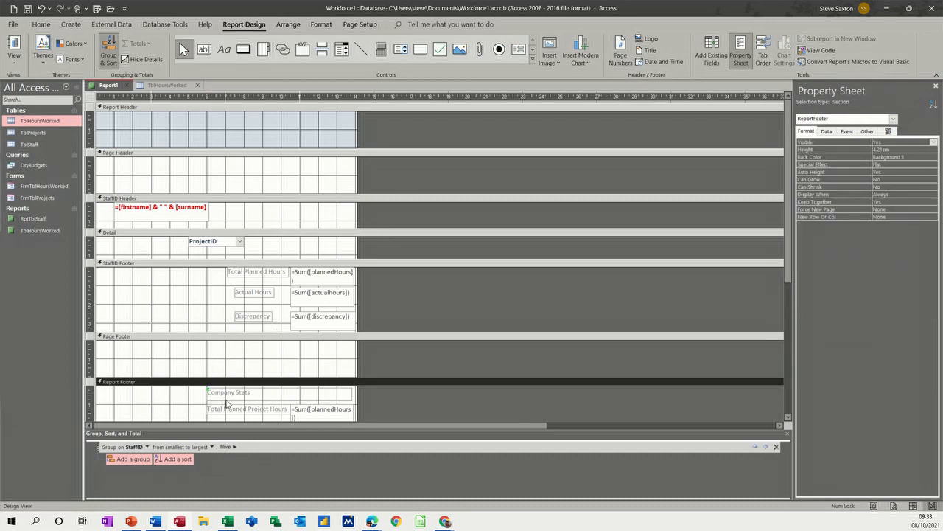
Format the Company Stats label as bold, 14 pt, Text 2 colour and centred, and check it in Report View.
{"action": "left_click", "coordinate": [236, 396]}
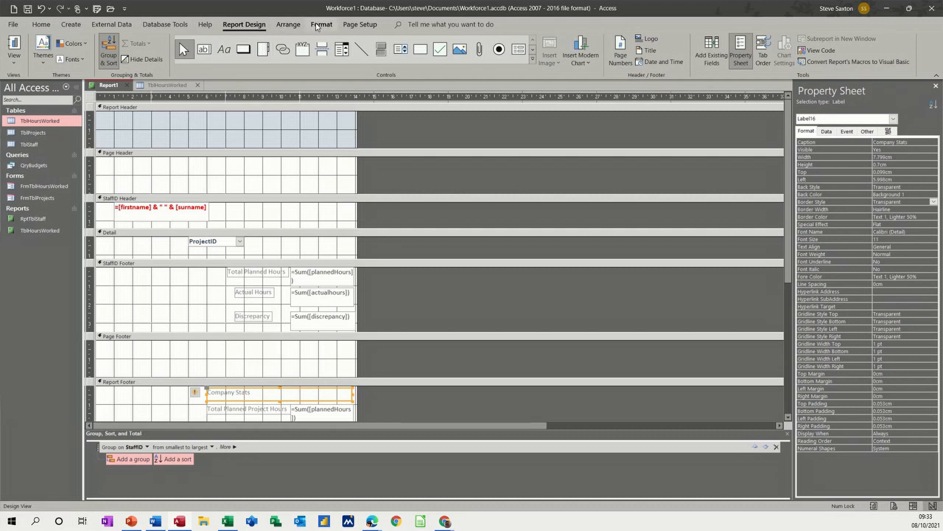
{"action": "left_click", "coordinate": [319, 26]}
{"action": "left_click", "coordinate": [82, 59]}
{"action": "left_click", "coordinate": [184, 44]}
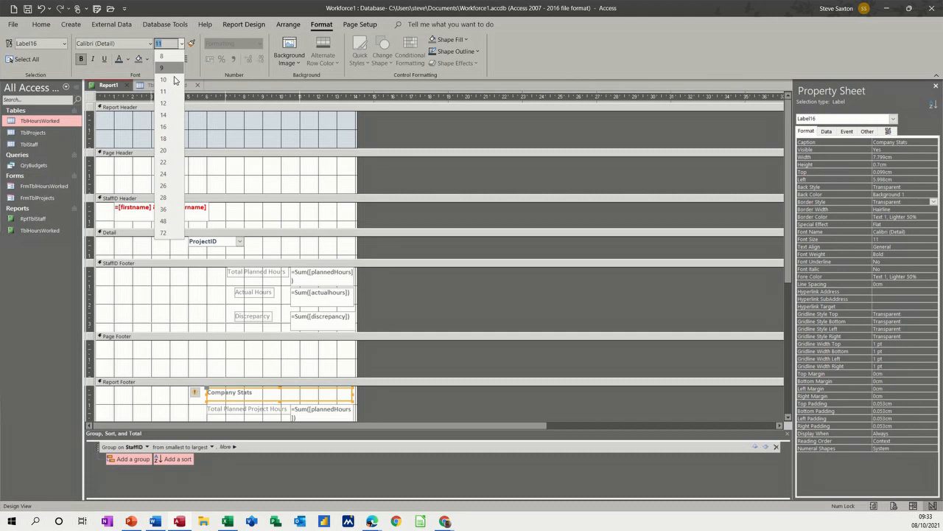
{"action": "left_click", "coordinate": [168, 115]}
{"action": "left_click", "coordinate": [119, 59]}
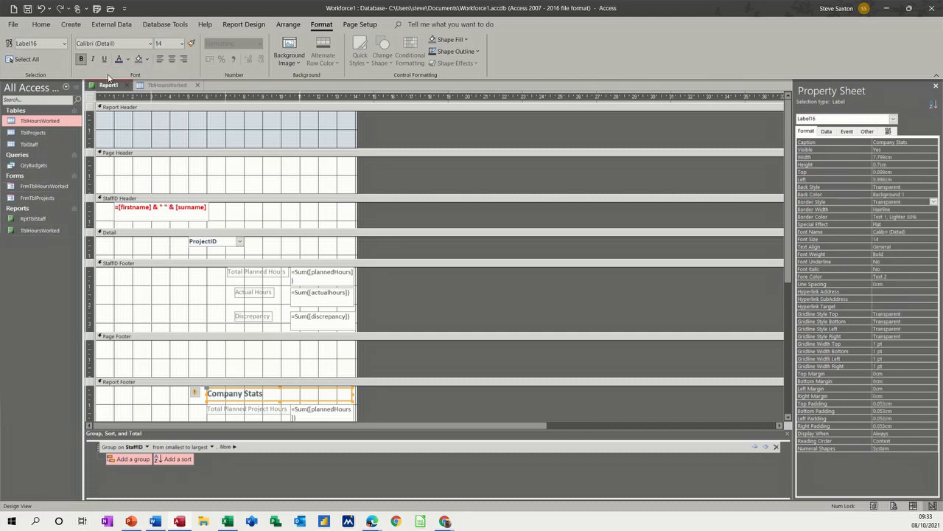
{"action": "left_click", "coordinate": [172, 59]}
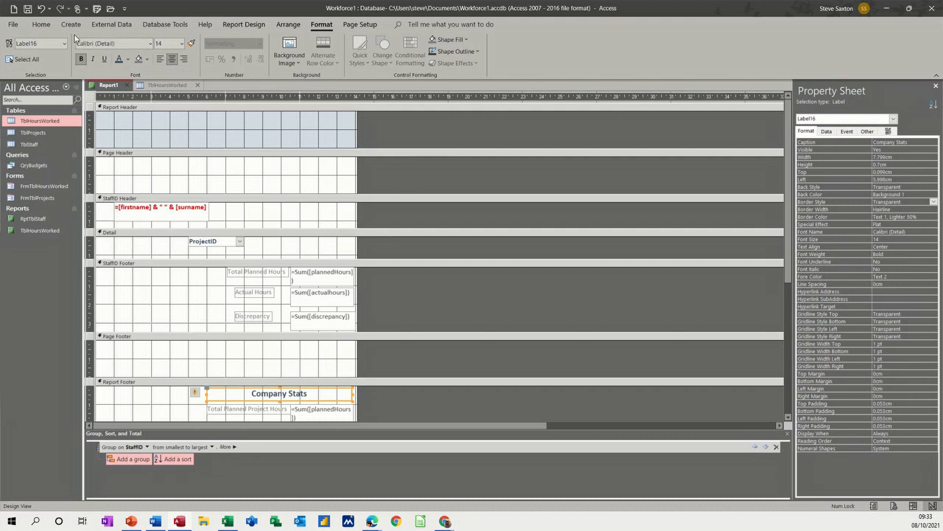
{"action": "left_click", "coordinate": [40, 27]}
{"action": "left_click", "coordinate": [14, 45]}
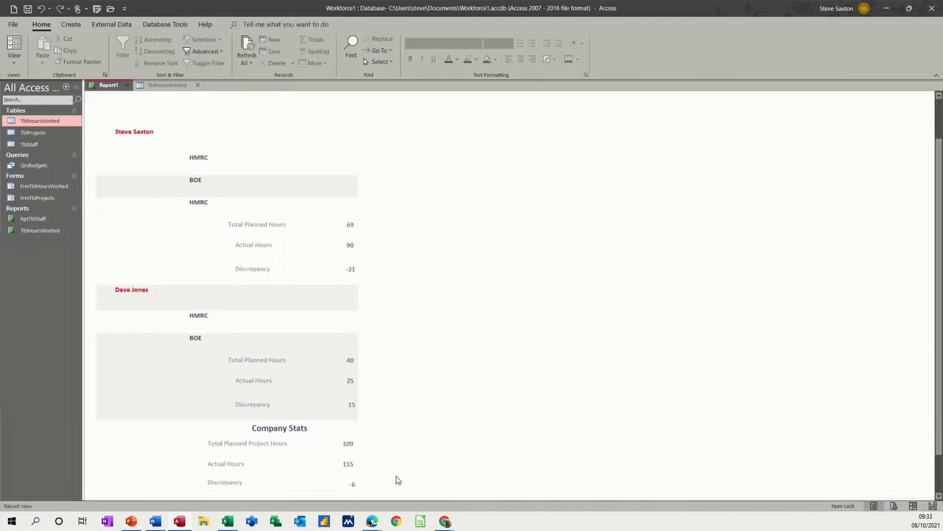
{"action": "scroll", "coordinate": [336, 388], "scroll_direction": "up", "scroll_amount": 4}
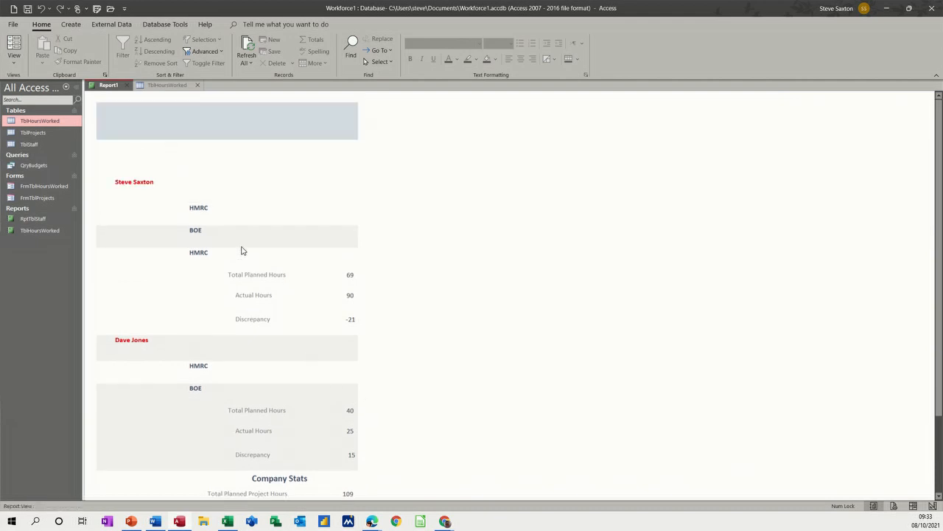
Return the report to Design View, then review the budget columns in the TblHoursWorked table and close it.
{"action": "left_click", "coordinate": [14, 63]}
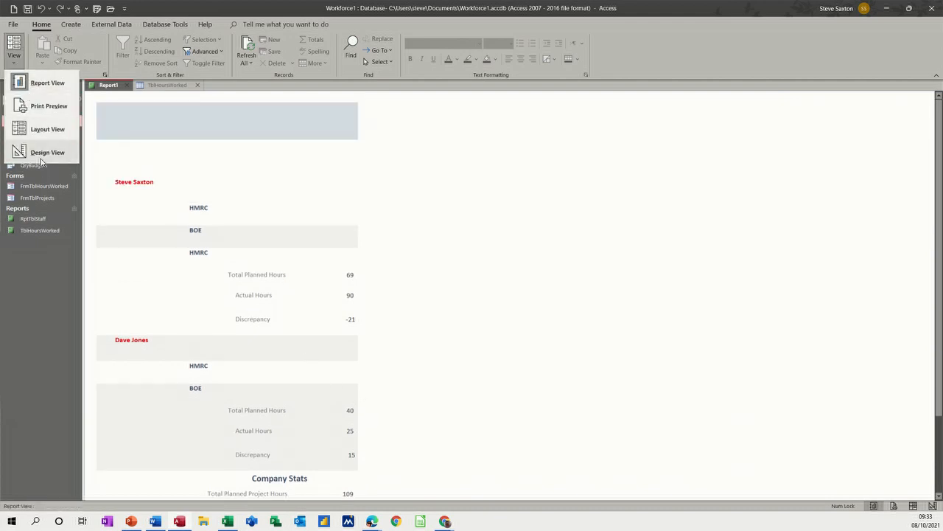
{"action": "left_click", "coordinate": [40, 155]}
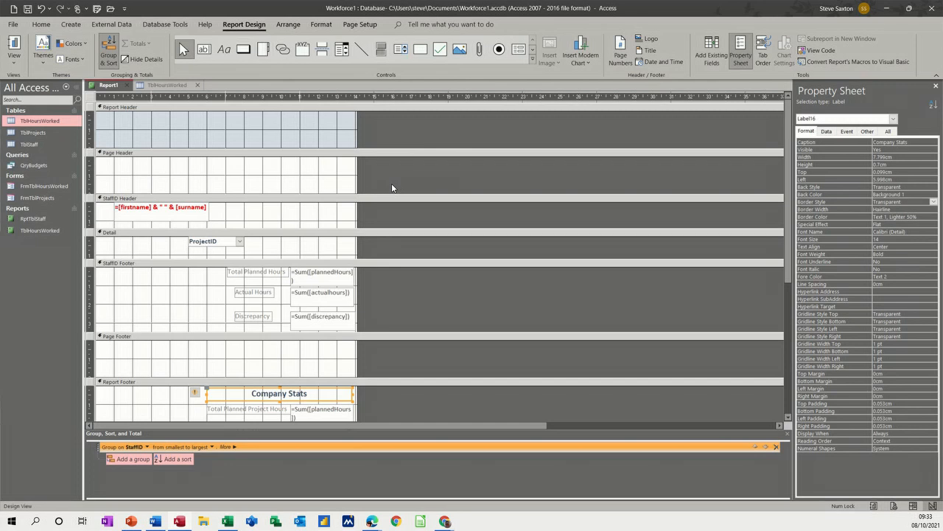
{"action": "double_click", "coordinate": [40, 121]}
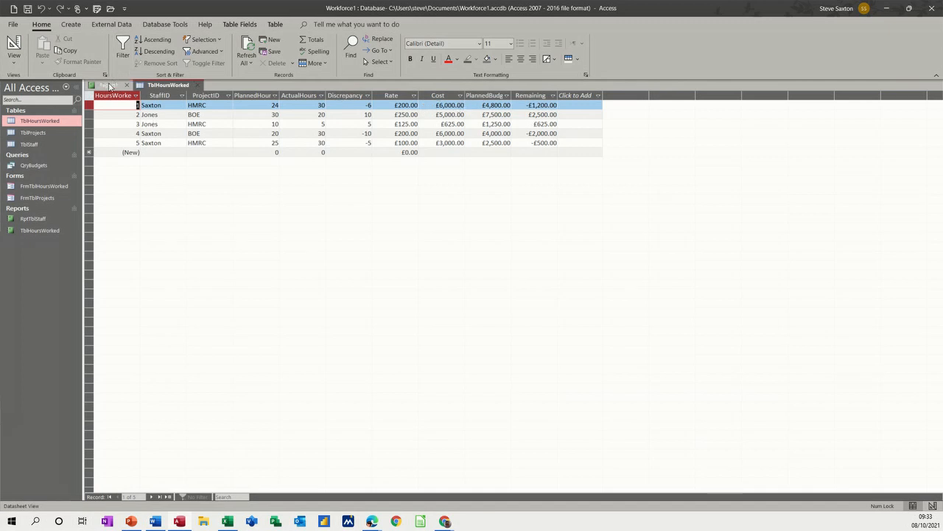
{"action": "left_click", "coordinate": [198, 85]}
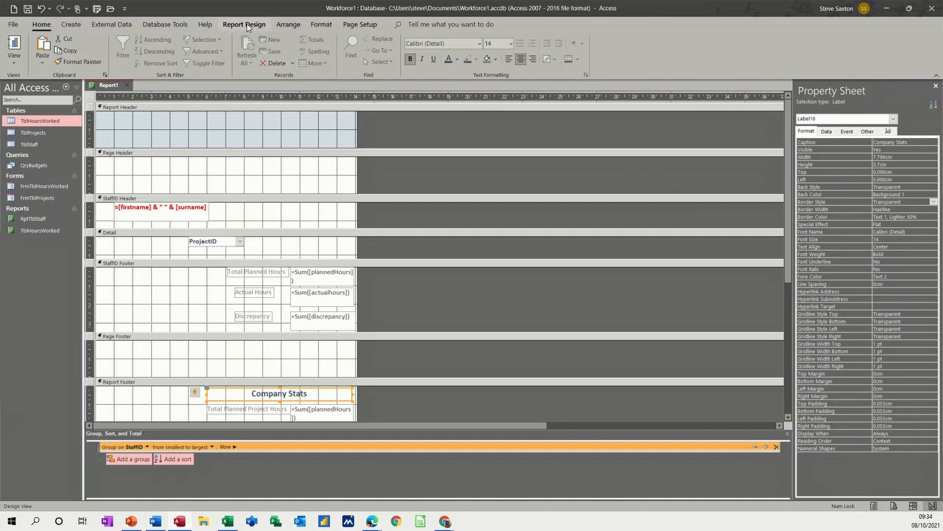
Add the PlannedBudget field to the Detail section beside ProjectID and compare its Report View values with the TblHoursWorked table.
{"action": "left_click", "coordinate": [244, 24]}
{"action": "left_click", "coordinate": [711, 53]}
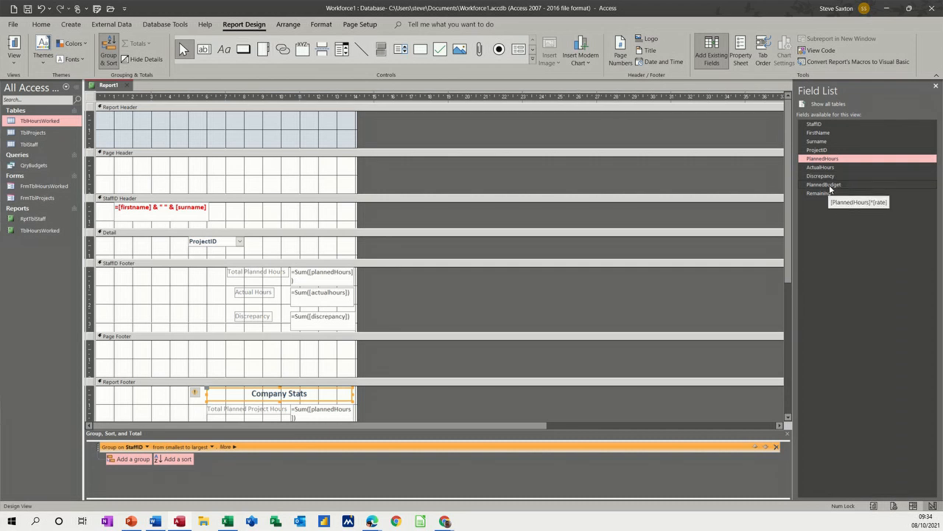
{"action": "left_click_drag", "start_coordinate": [829, 184], "coordinate": [321, 245]}
{"action": "left_click", "coordinate": [13, 44]}
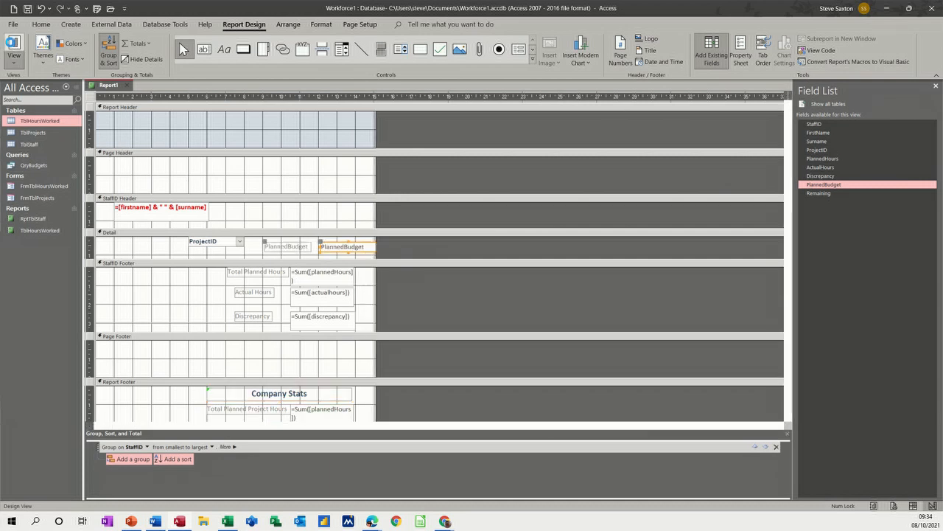
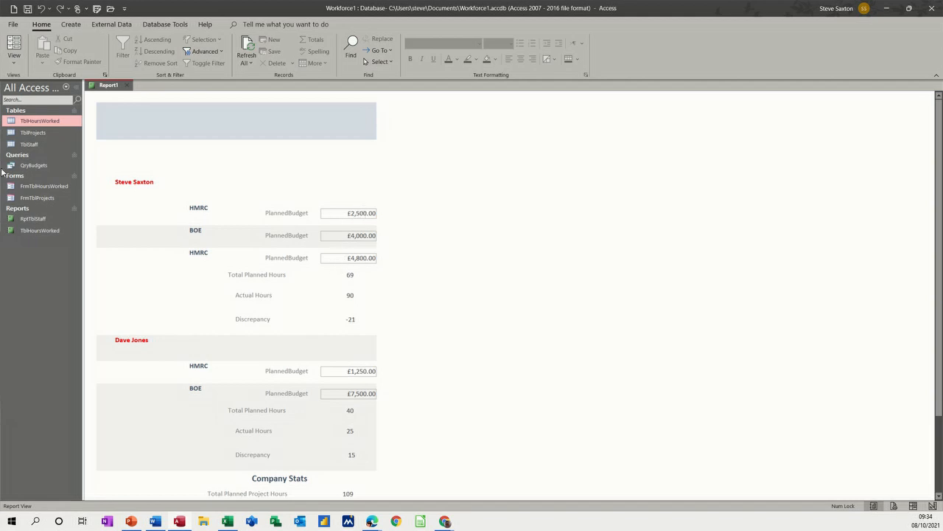
{"action": "double_click", "coordinate": [29, 125]}
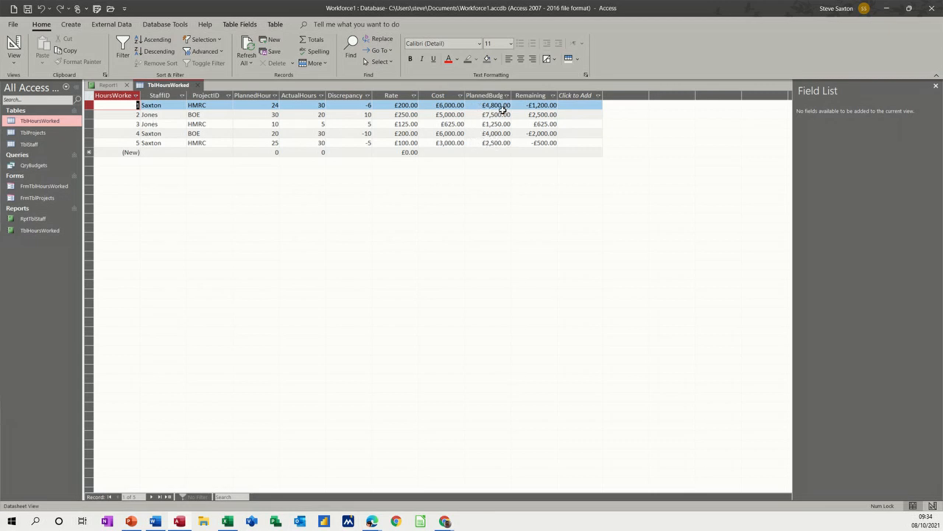
{"action": "left_click", "coordinate": [199, 85]}
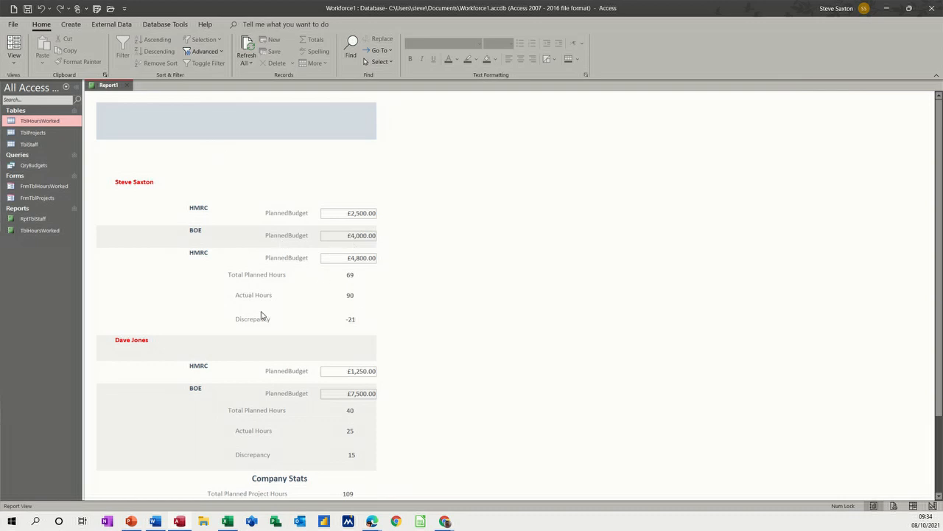
In Design View, move the PlannedBudget field and its label from Detail into the StaffID Footer, to the left of Total Planned Hours.
{"action": "left_click", "coordinate": [14, 59]}
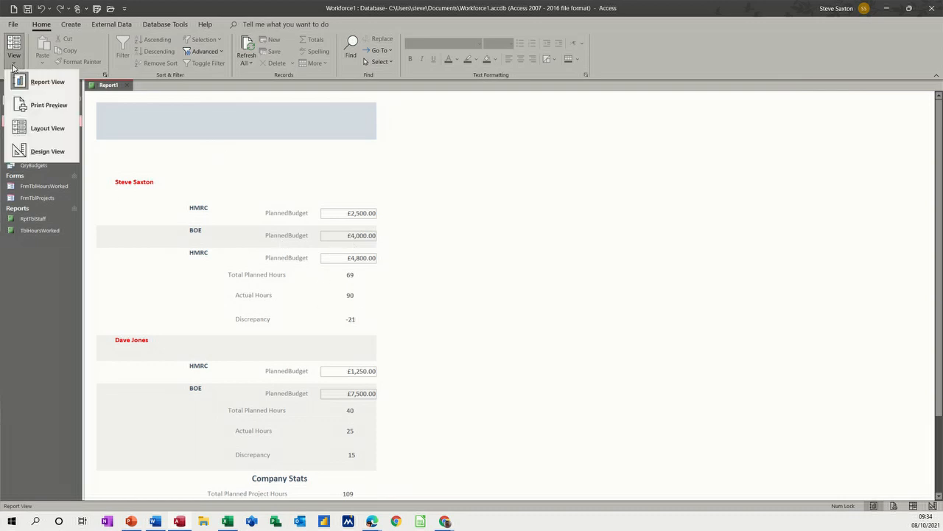
{"action": "left_click", "coordinate": [35, 154]}
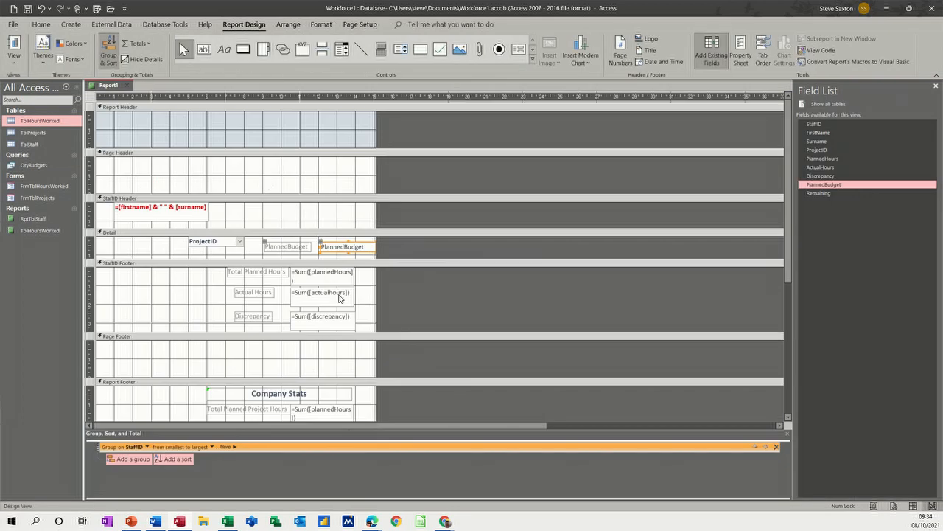
{"action": "left_click", "coordinate": [360, 253]}
{"action": "left_click_drag", "start_coordinate": [360, 253], "coordinate": [199, 275]}
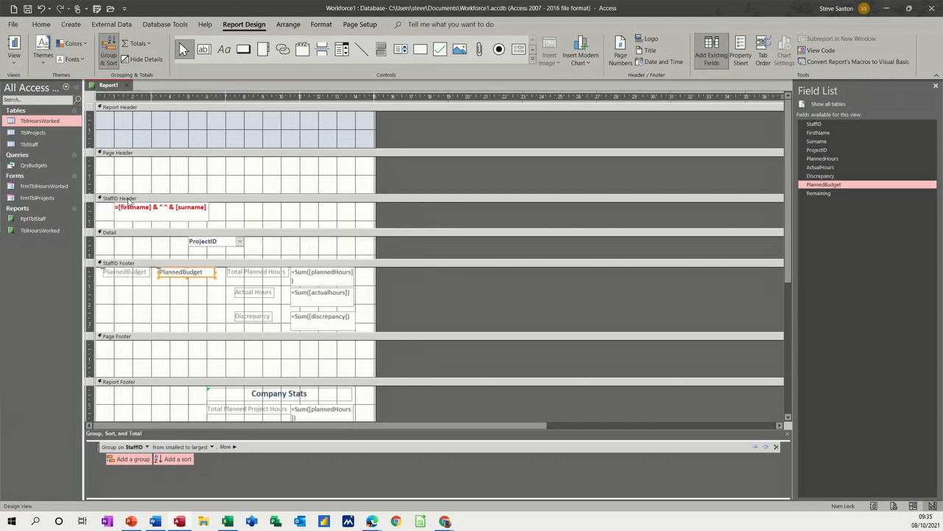
Check the PlannedBudget values of each staff group in Report View, then return the report to Design View.
{"action": "left_click", "coordinate": [17, 57]}
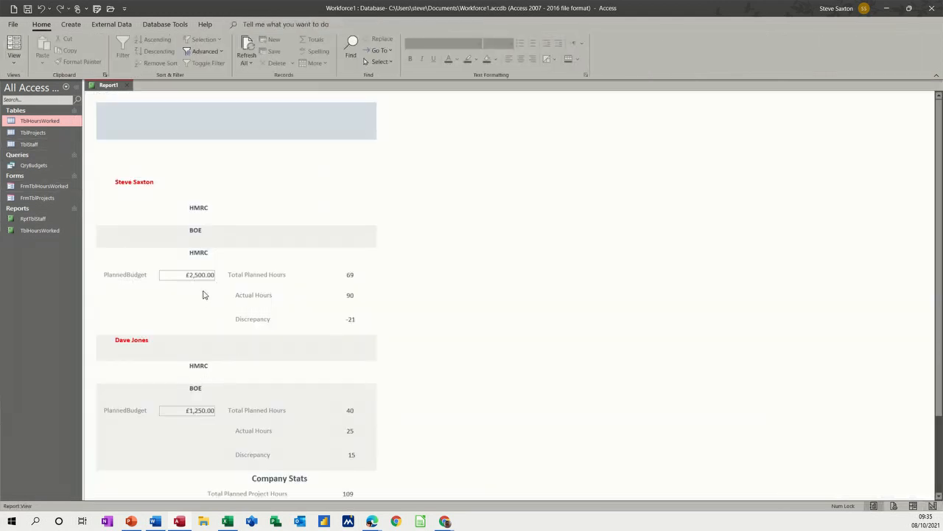
{"action": "scroll", "coordinate": [199, 290], "scroll_direction": "down", "scroll_amount": 1}
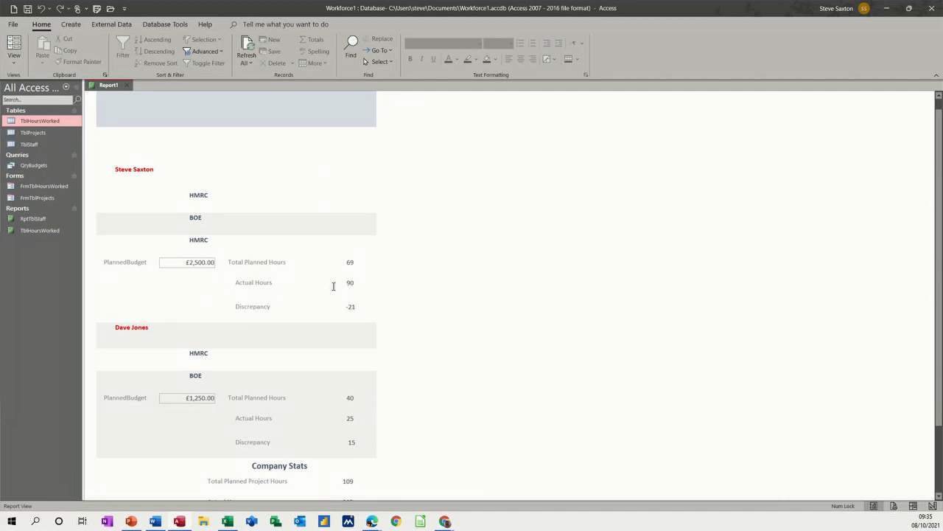
{"action": "left_click", "coordinate": [14, 62]}
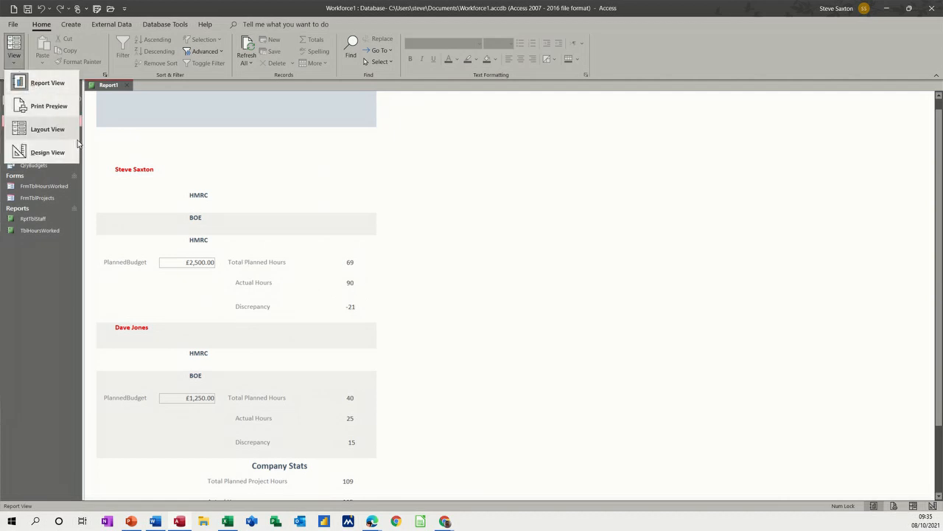
{"action": "left_click", "coordinate": [44, 152]}
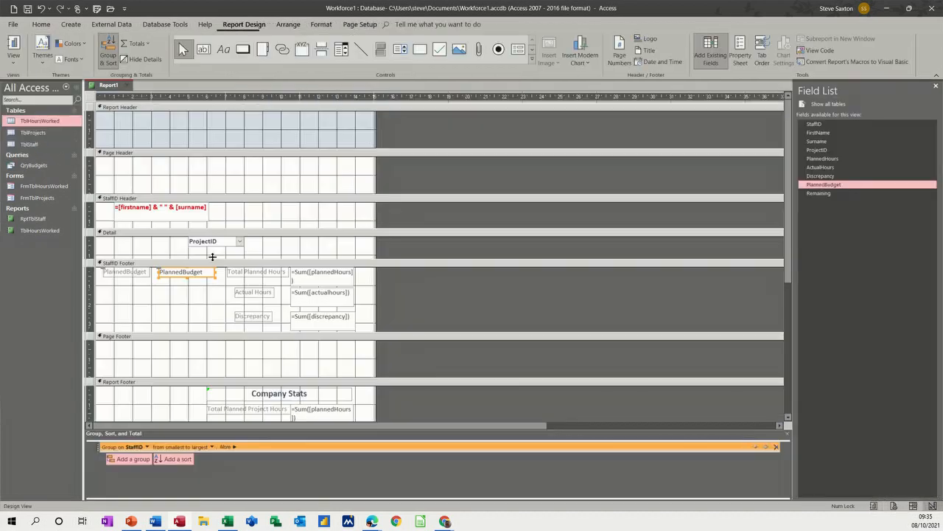
Total the planned budget per staff member in the StaffID Footer with the expression =Sum([plannedbudget]).
{"action": "left_click", "coordinate": [169, 280]}
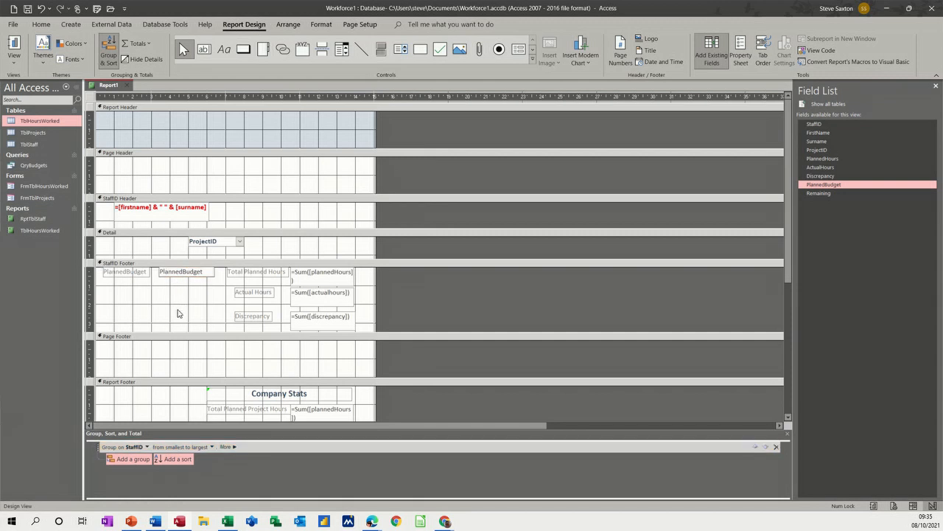
{"action": "type", "text": "=sum(["}
{"action": "key", "text": "Right"}
{"action": "key", "text": "Right"}
{"action": "key", "text": "Right"}
{"action": "left_click", "coordinate": [163, 296]}
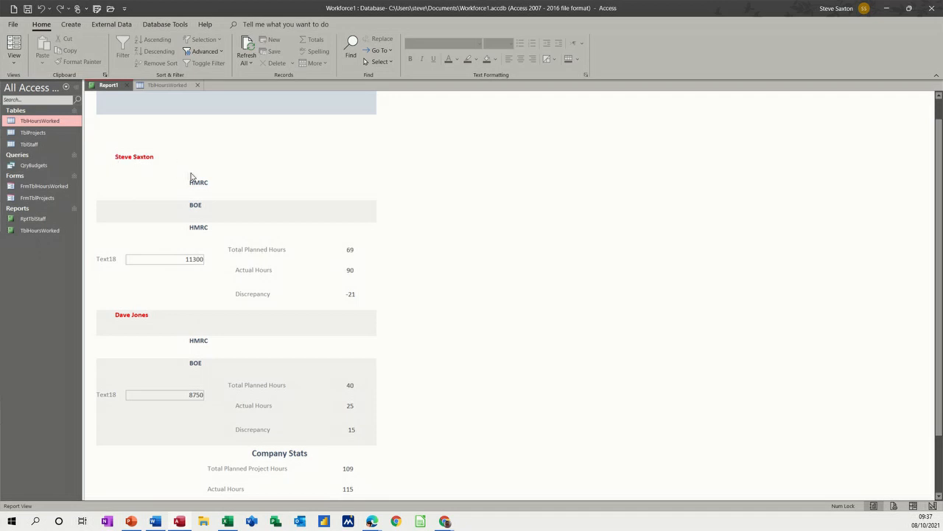
Compare the planned budget totals with the TblHoursWorked table, close the table and return the report to Design View.
{"action": "left_click", "coordinate": [160, 86]}
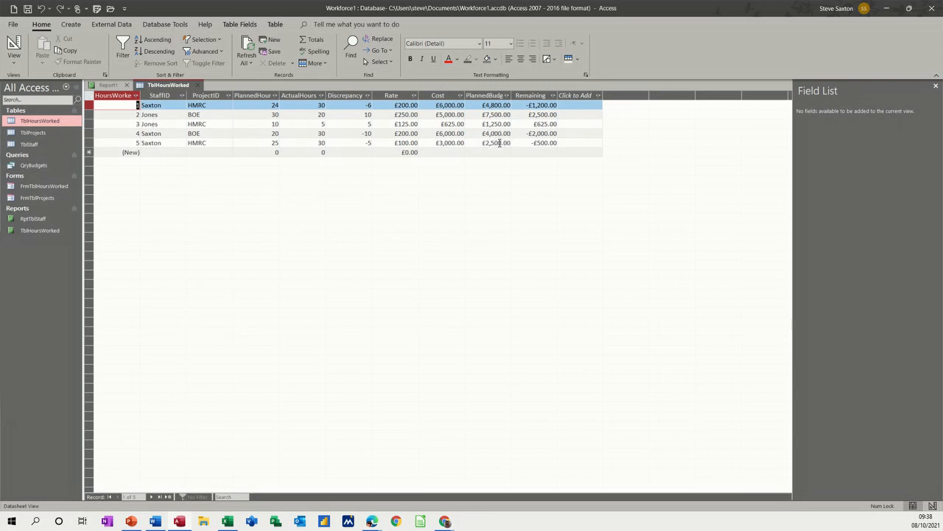
{"action": "left_click", "coordinate": [197, 86]}
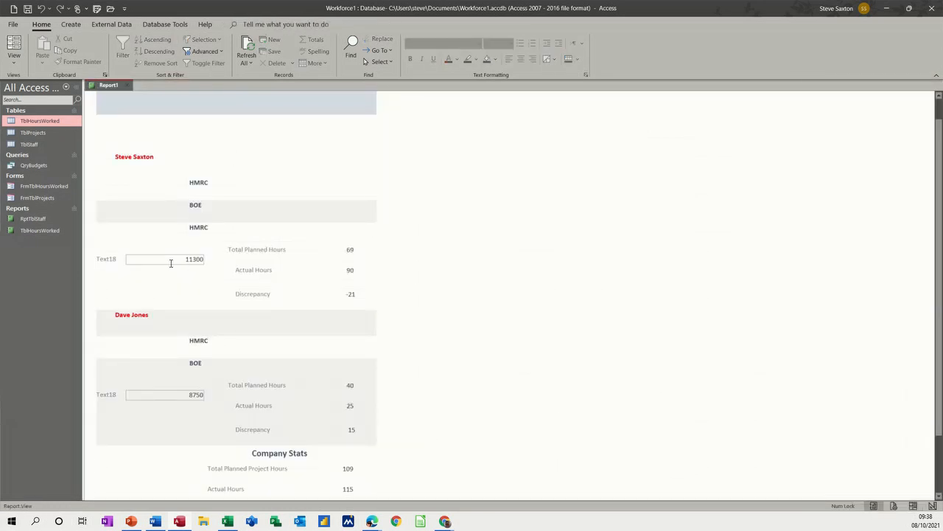
{"action": "left_click", "coordinate": [14, 59]}
{"action": "left_click", "coordinate": [36, 152]}
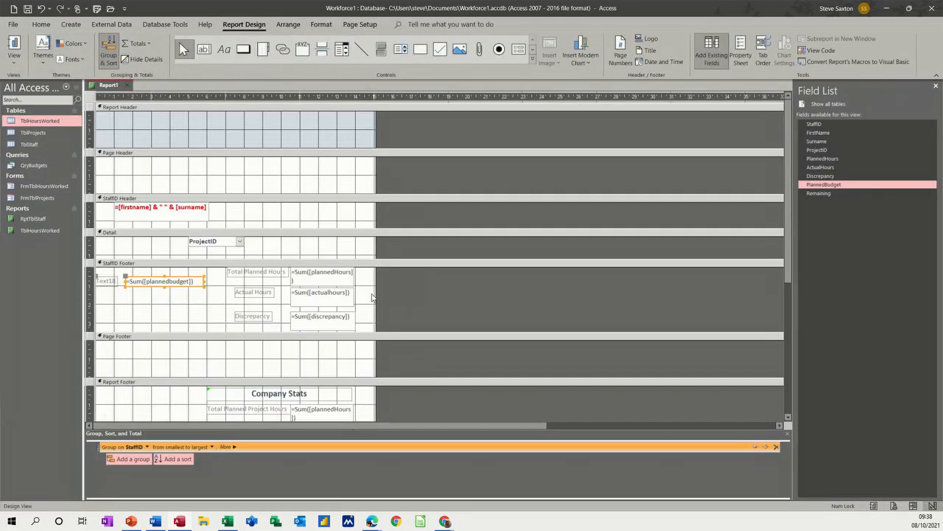
Change the caption of the Text18 label in the StaffID Footer to "Planned Budget".
{"action": "left_click", "coordinate": [115, 284]}
{"action": "left_click", "coordinate": [116, 283]}
{"action": "left_click_drag", "start_coordinate": [117, 283], "coordinate": [92, 283]}
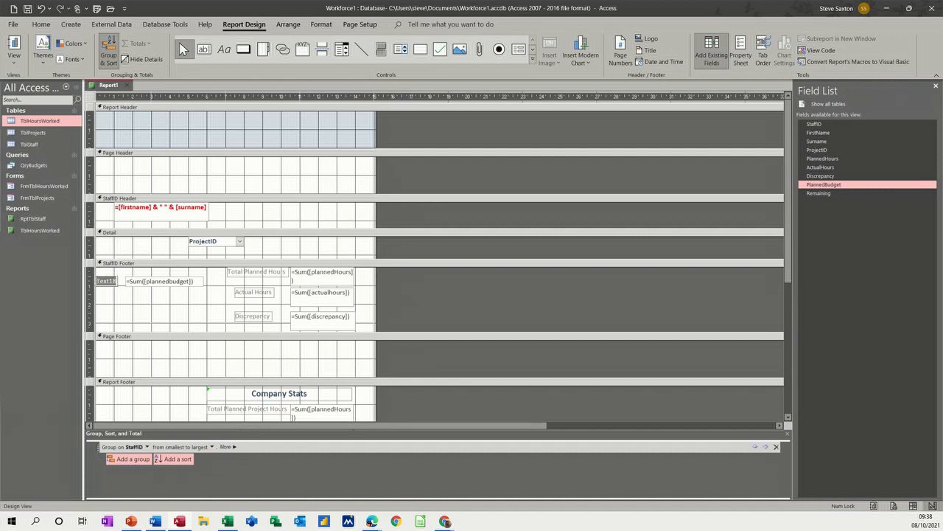
{"action": "type", "text": "Planned Budget"}
{"action": "left_click", "coordinate": [174, 312]}
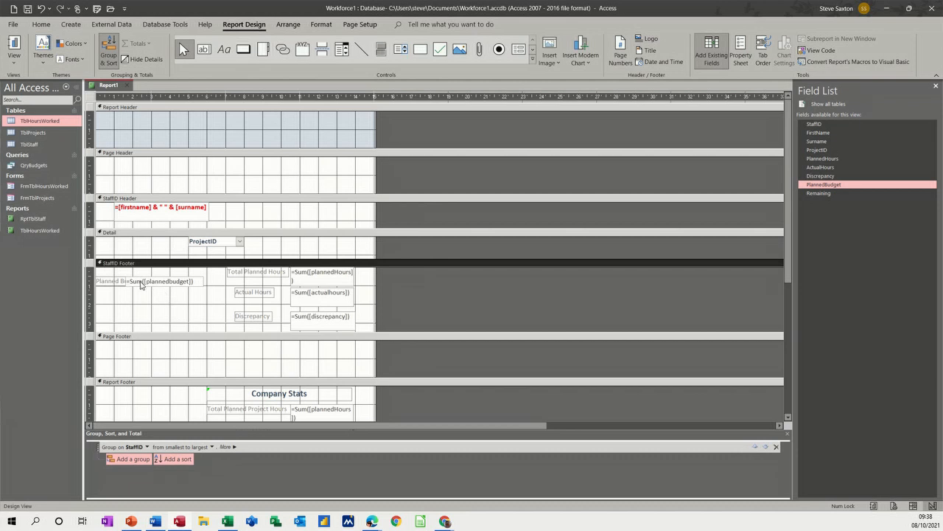
Move the planned budget sum box clear of its label, and raise both to the upper edge of the StaffID Footer.
{"action": "left_click", "coordinate": [140, 281]}
{"action": "left_click_drag", "start_coordinate": [127, 279], "coordinate": [150, 282]}
{"action": "left_click", "coordinate": [159, 302]}
{"action": "left_click", "coordinate": [152, 283]}
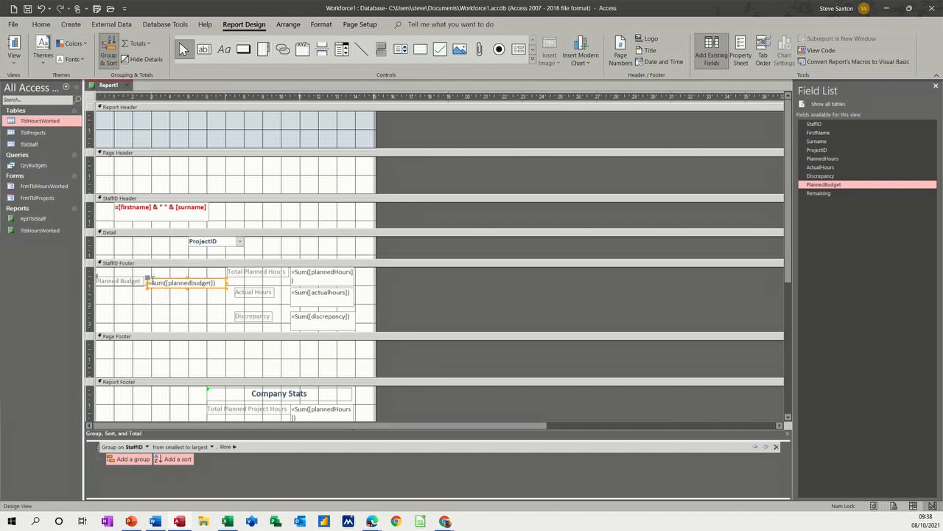
{"action": "left_click_drag", "start_coordinate": [148, 280], "coordinate": [164, 278]}
{"action": "left_click", "coordinate": [163, 292]}
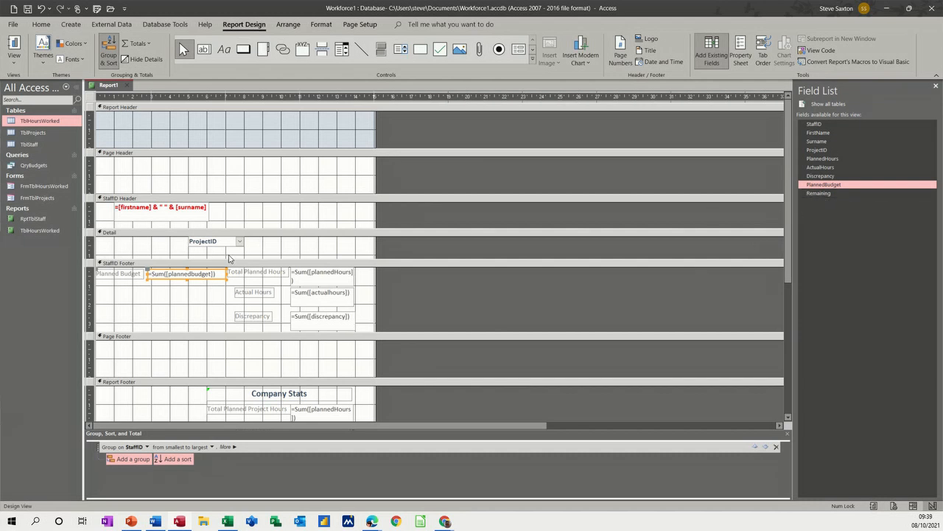
Add the Remaining field to the StaffID Footer below the planned budget and change its expression to =Sum([remaining]).
{"action": "left_click_drag", "start_coordinate": [833, 191], "coordinate": [180, 296]}
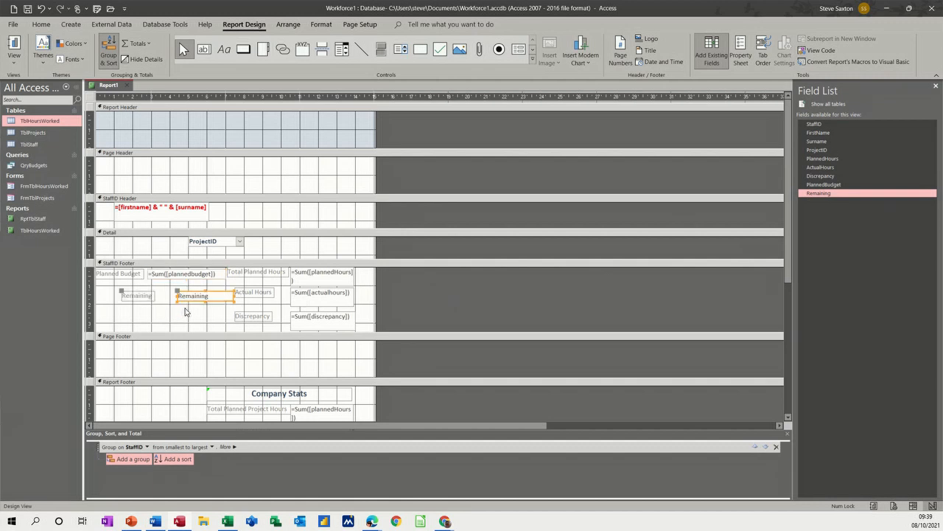
{"action": "left_click", "coordinate": [179, 297]}
{"action": "type", "text": "=sum"}
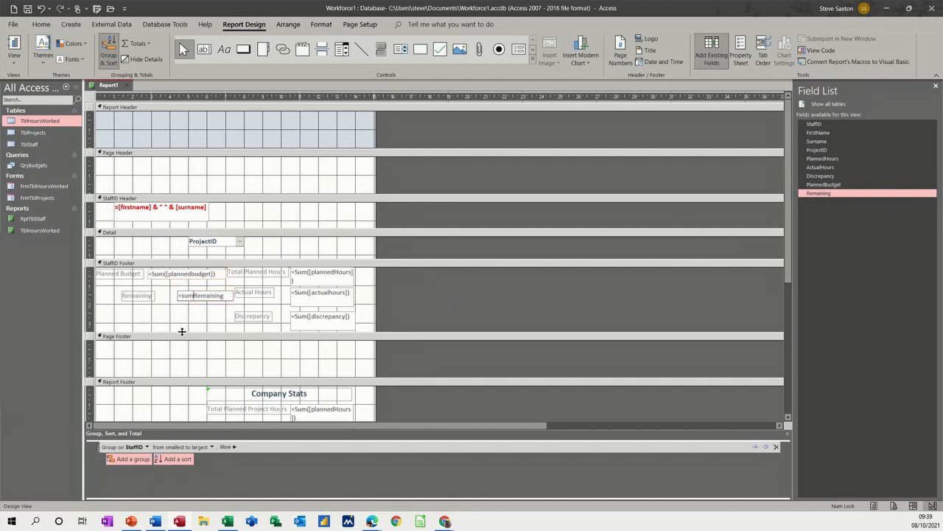
{"action": "type", "text": "([remainin"}
{"action": "left_click", "coordinate": [181, 319]}
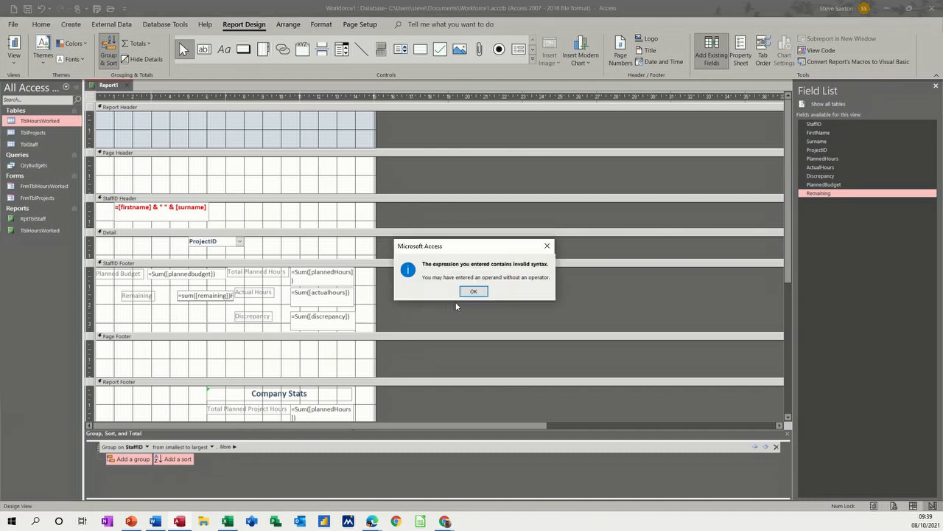
{"action": "left_click", "coordinate": [472, 293]}
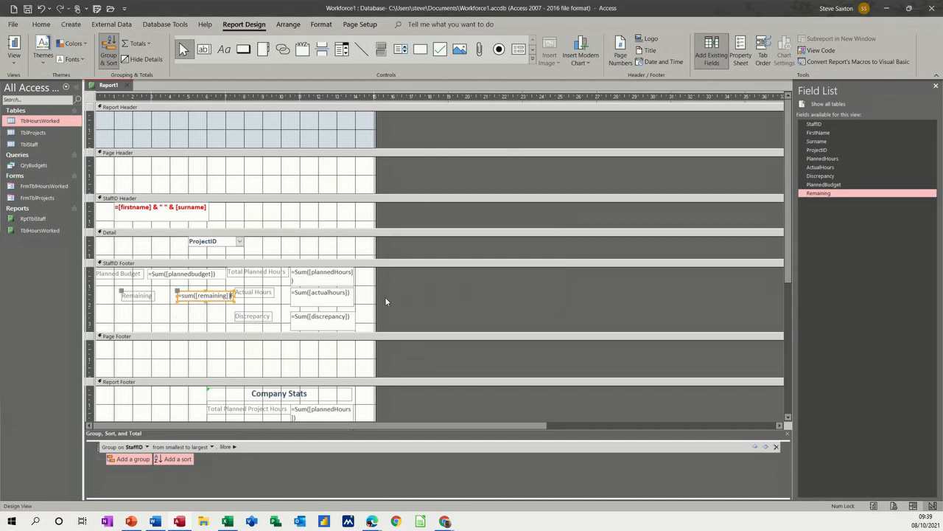
{"action": "left_click", "coordinate": [181, 312]}
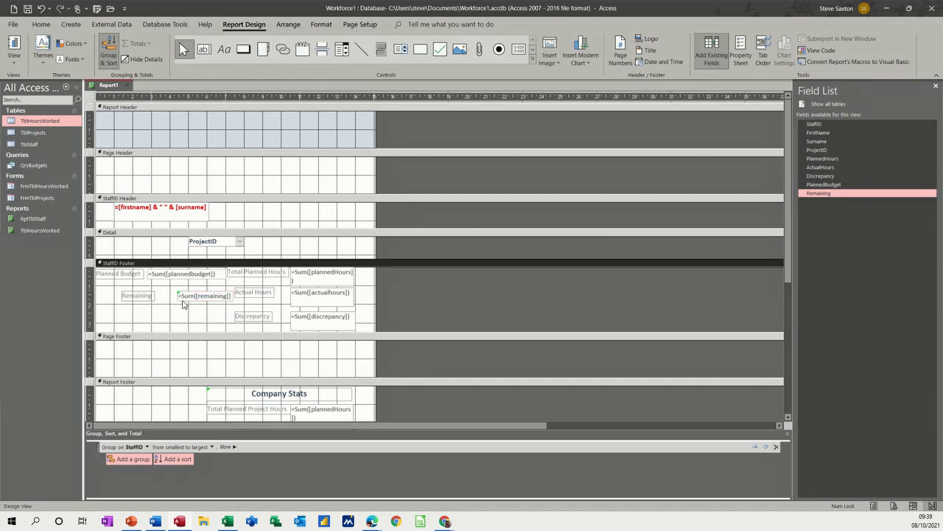
Position the Remaining label and its sum box directly beneath the Planned Budget label and box.
{"action": "left_click_drag", "start_coordinate": [182, 296], "coordinate": [96, 282]}
{"action": "left_click", "coordinate": [156, 302]}
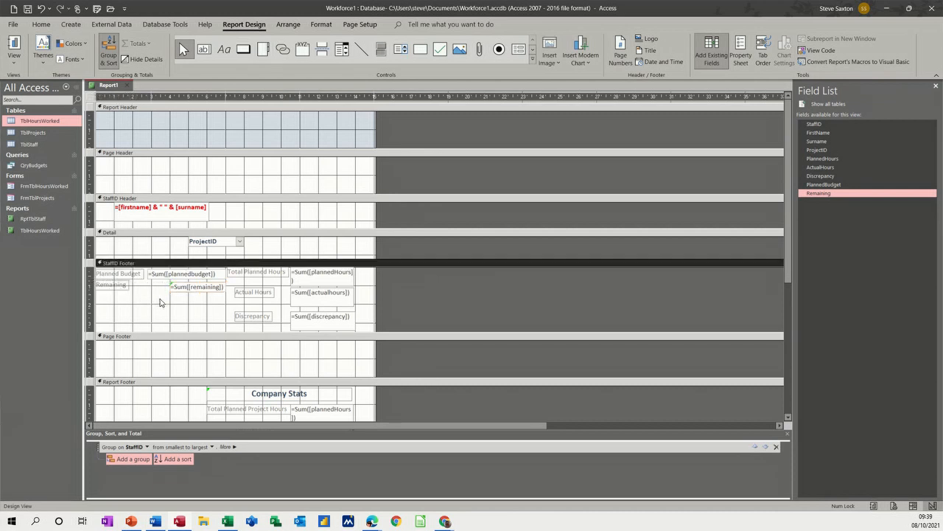
{"action": "left_click", "coordinate": [171, 285]}
{"action": "left_click_drag", "start_coordinate": [171, 285], "coordinate": [148, 280]}
{"action": "left_click", "coordinate": [163, 305]}
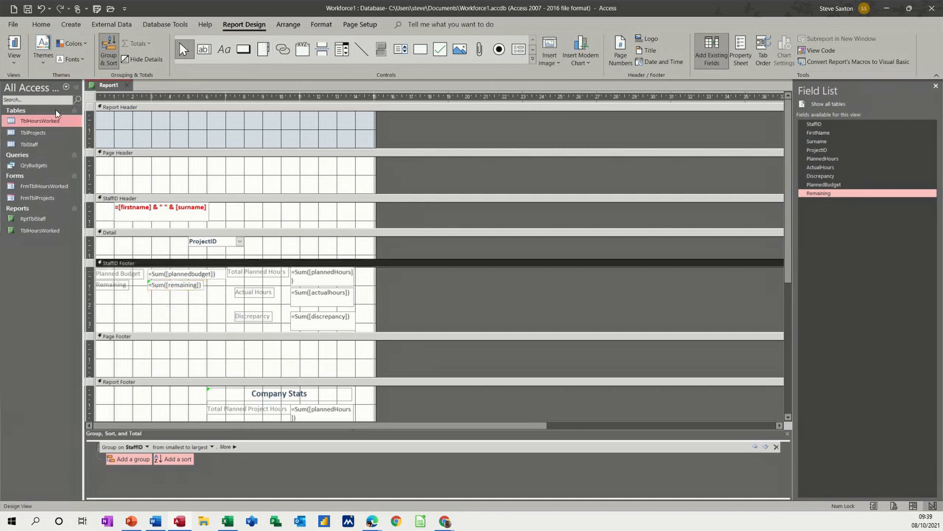
Check the Remaining totals in Report View against the TblHoursWorked table, then close the table and return to Design View.
{"action": "left_click", "coordinate": [14, 49]}
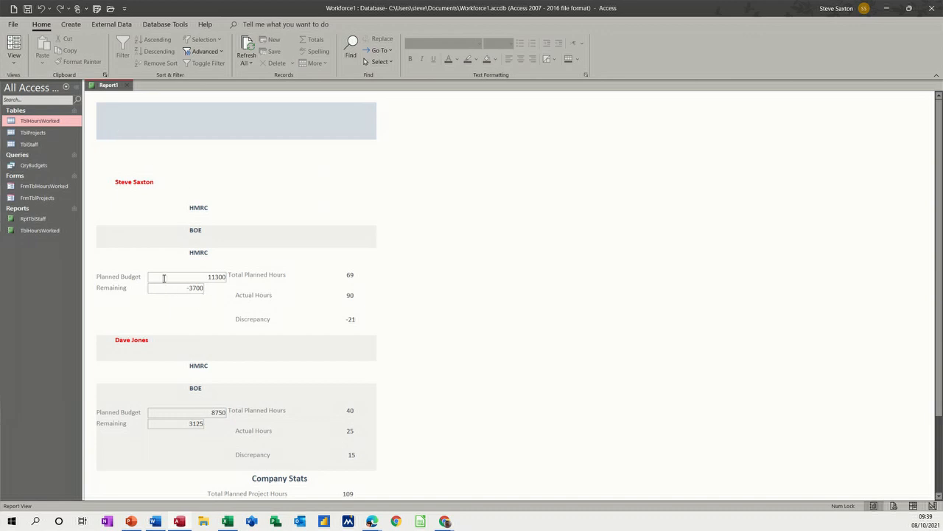
{"action": "double_click", "coordinate": [38, 122]}
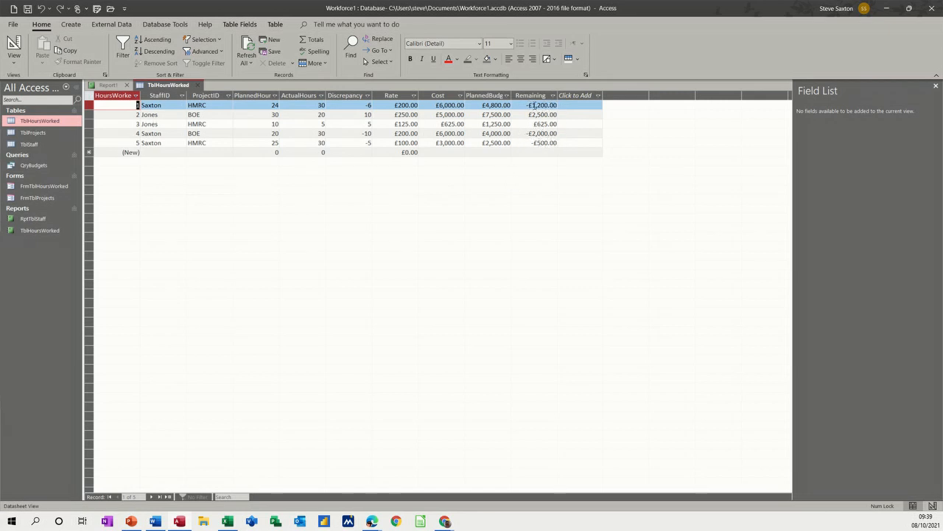
{"action": "left_click", "coordinate": [198, 86]}
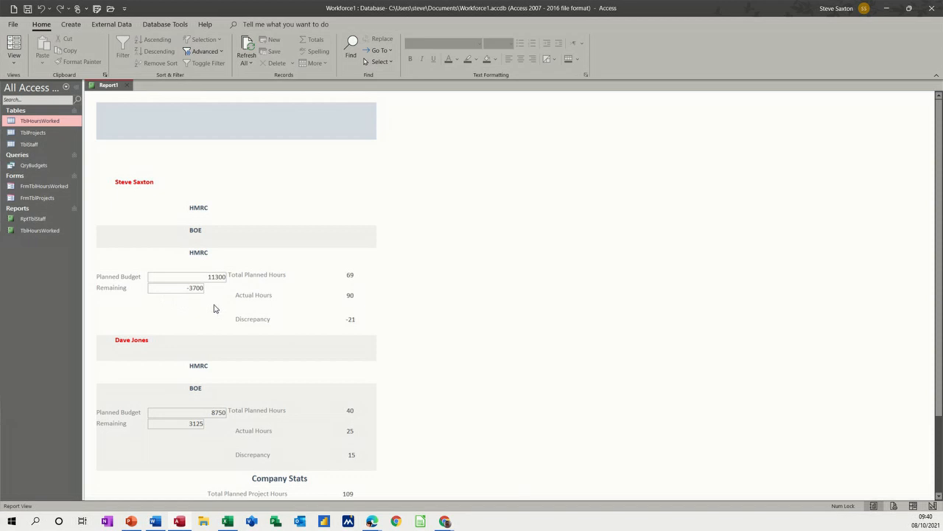
{"action": "left_click", "coordinate": [12, 67]}
{"action": "left_click", "coordinate": [45, 152]}
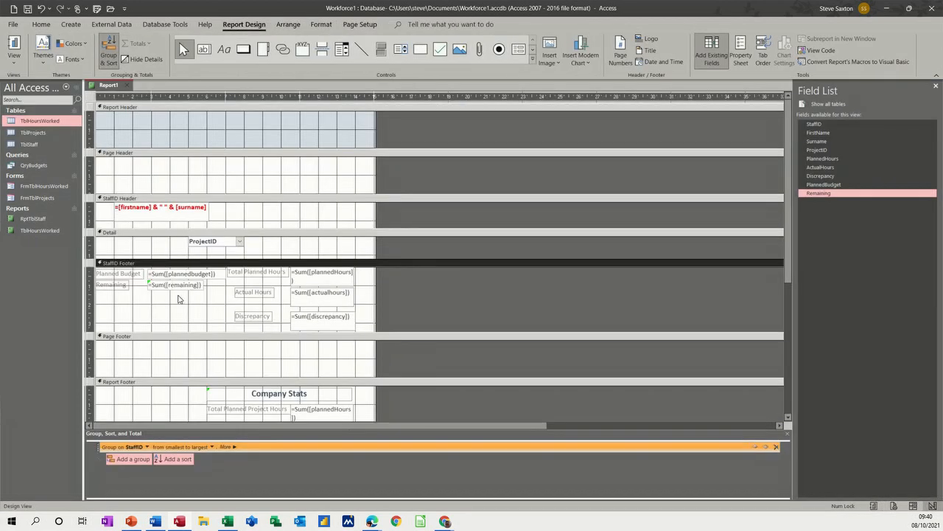
Set the border style of the planned budget and remaining sum boxes to Transparent and check them in Report View.
{"action": "left_click", "coordinate": [178, 276]}
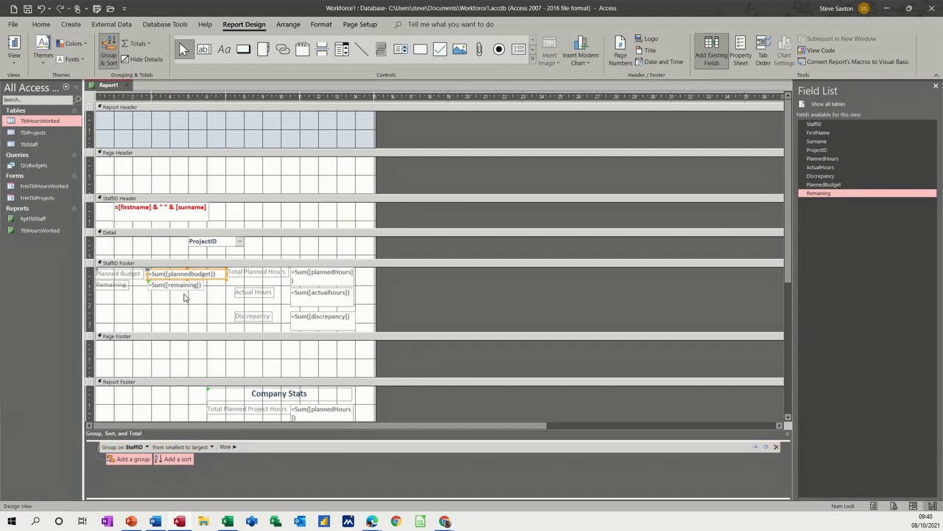
{"action": "left_click", "coordinate": [182, 286], "text": "shift"}
{"action": "left_click", "coordinate": [740, 52]}
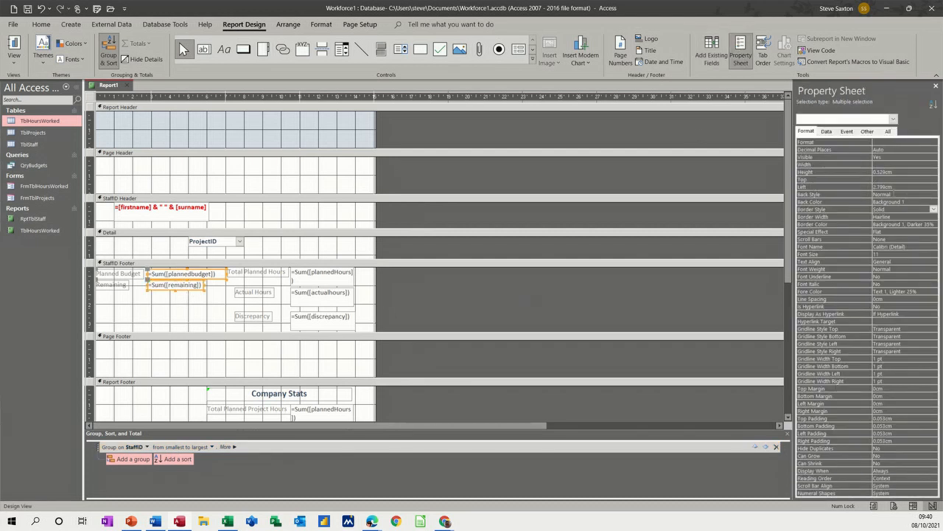
{"action": "left_click", "coordinate": [933, 209]}
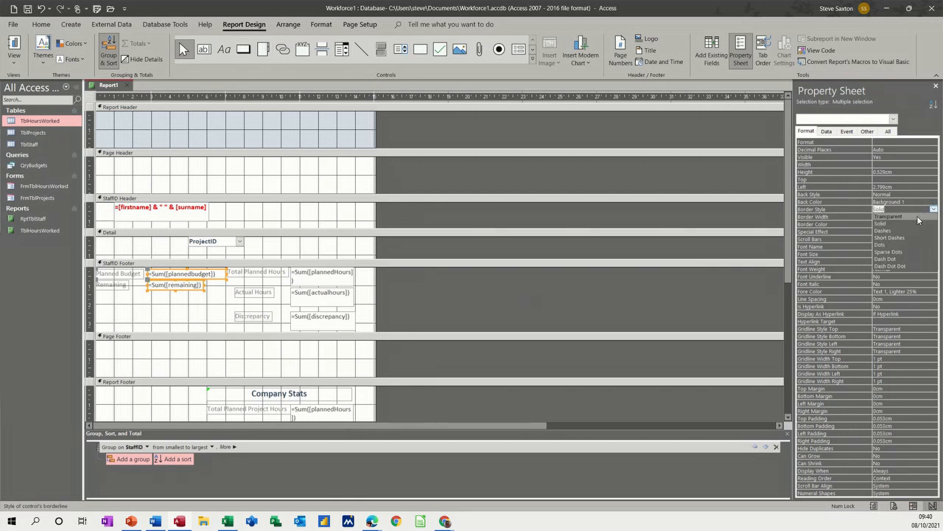
{"action": "left_click", "coordinate": [895, 217]}
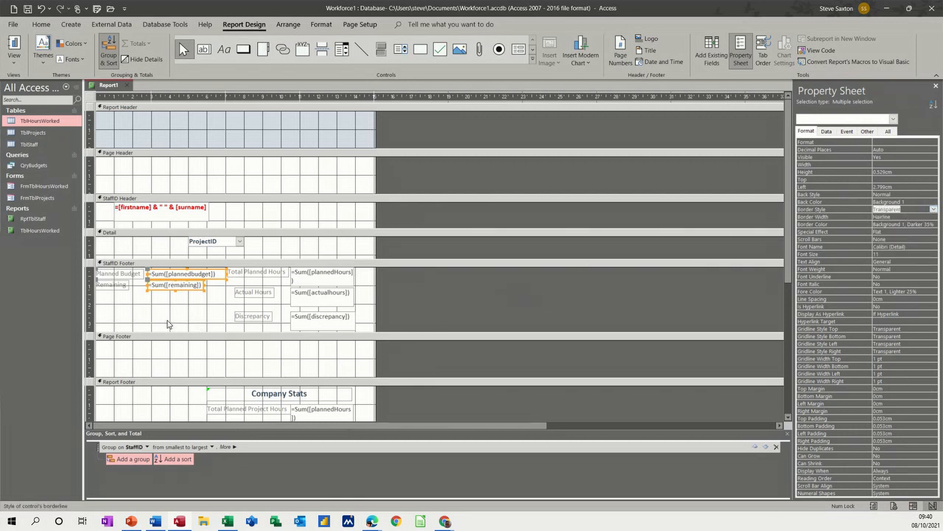
{"action": "left_click", "coordinate": [13, 44]}
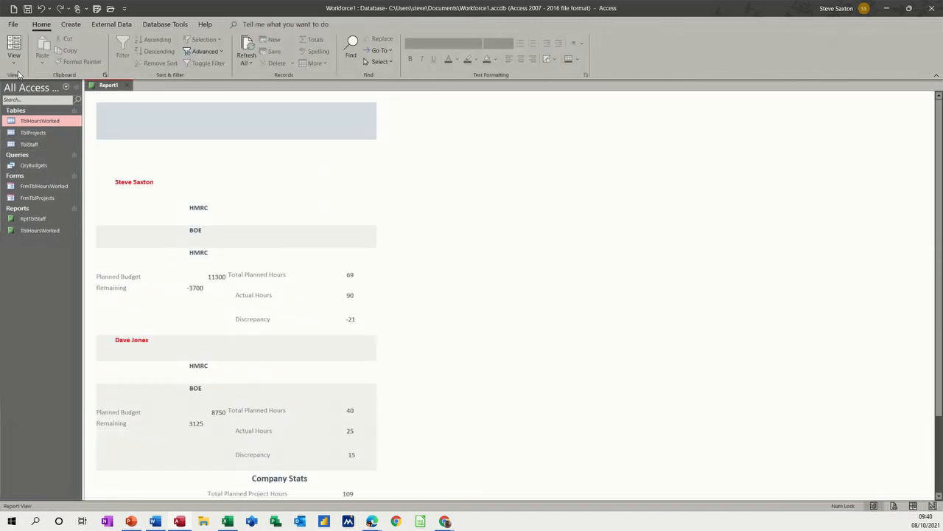
In Design View, narrow the planned budget sum box to about 3 cm to match the remaining sum box.
{"action": "left_click", "coordinate": [15, 64]}
{"action": "left_click", "coordinate": [34, 152]}
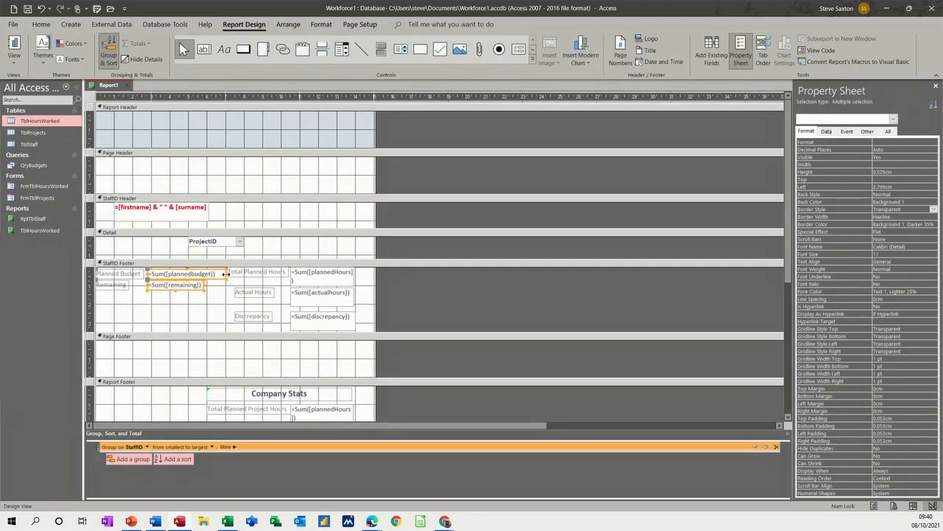
{"action": "left_click_drag", "start_coordinate": [207, 274], "coordinate": [204, 274]}
{"action": "left_click", "coordinate": [193, 294]}
{"action": "left_click", "coordinate": [180, 288]}
{"action": "left_click_drag", "start_coordinate": [180, 285], "coordinate": [204, 283]}
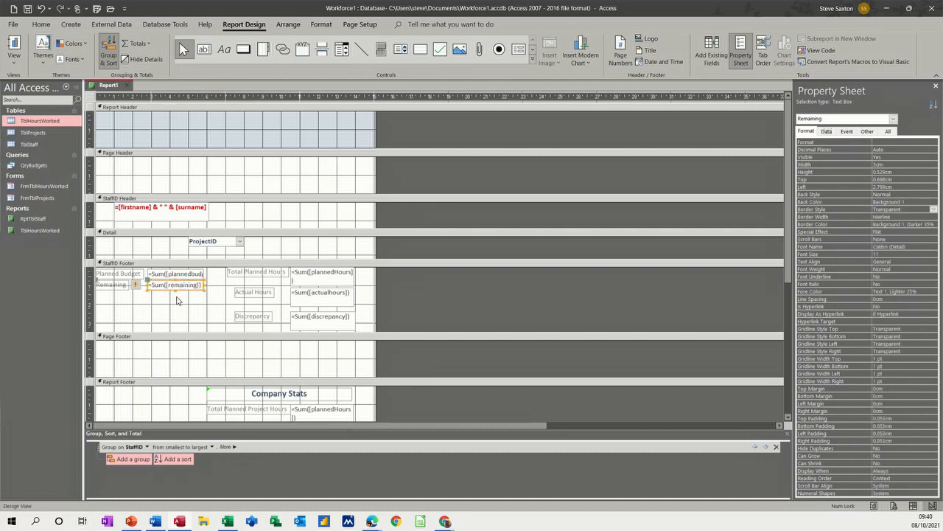
{"action": "left_click", "coordinate": [179, 299]}
Left-align the contents of the planned budget and remaining sum boxes in the StaffID Footer.
{"action": "left_click", "coordinate": [182, 276]}
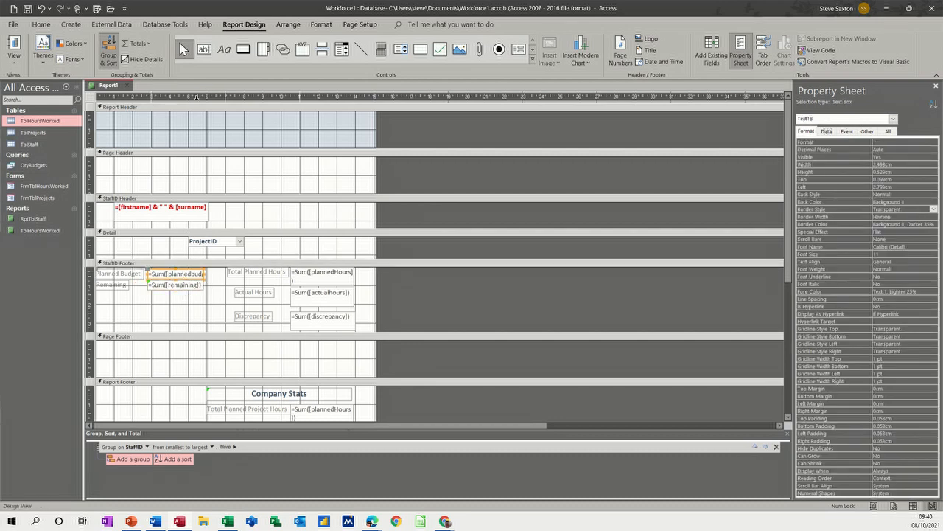
{"action": "left_click", "coordinate": [318, 25]}
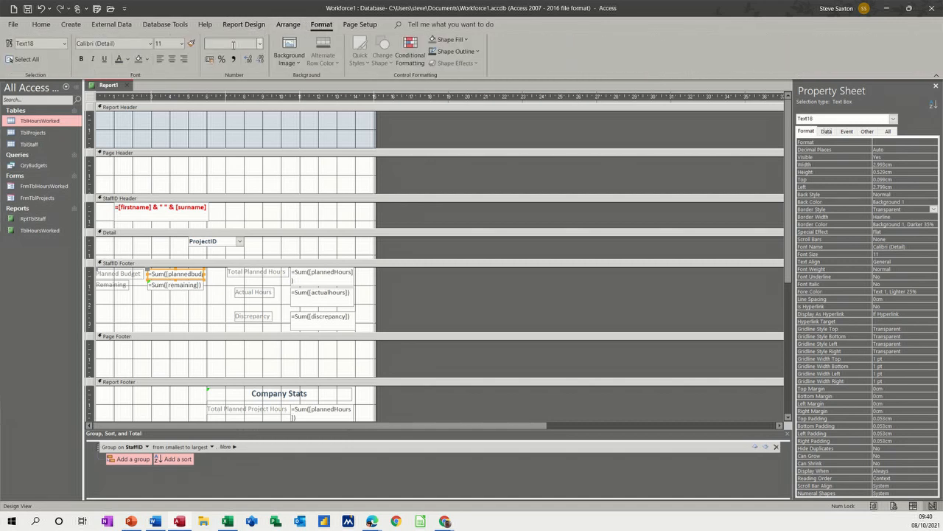
{"action": "left_click", "coordinate": [162, 60]}
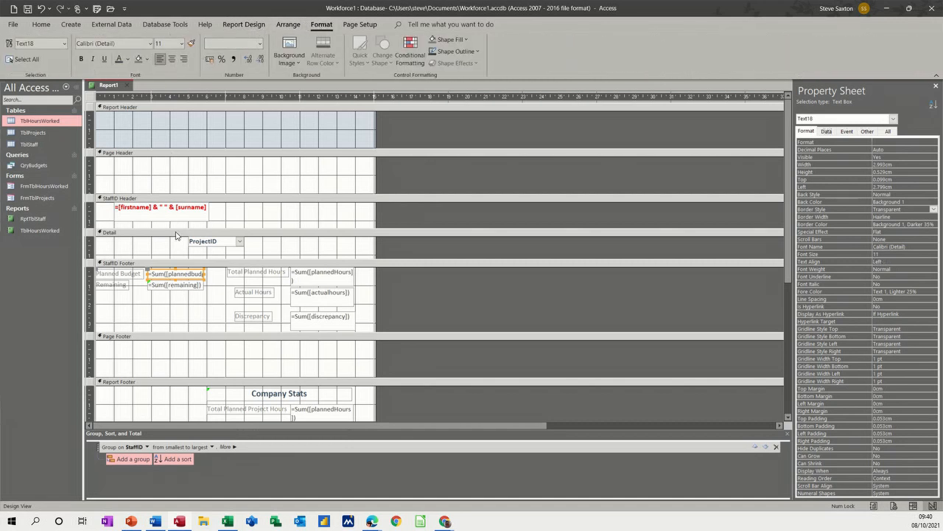
{"action": "left_click", "coordinate": [191, 286]}
{"action": "left_click", "coordinate": [162, 59]}
{"action": "left_click", "coordinate": [41, 24]}
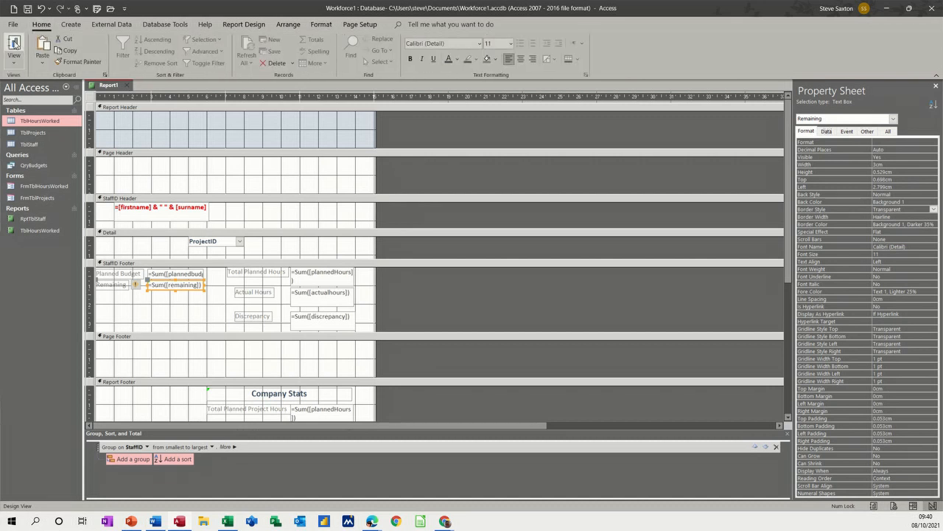
Set the format of the planned budget and remaining sum boxes in the StaffID Footer to Currency and check them in Report View.
{"action": "left_click", "coordinate": [14, 44]}
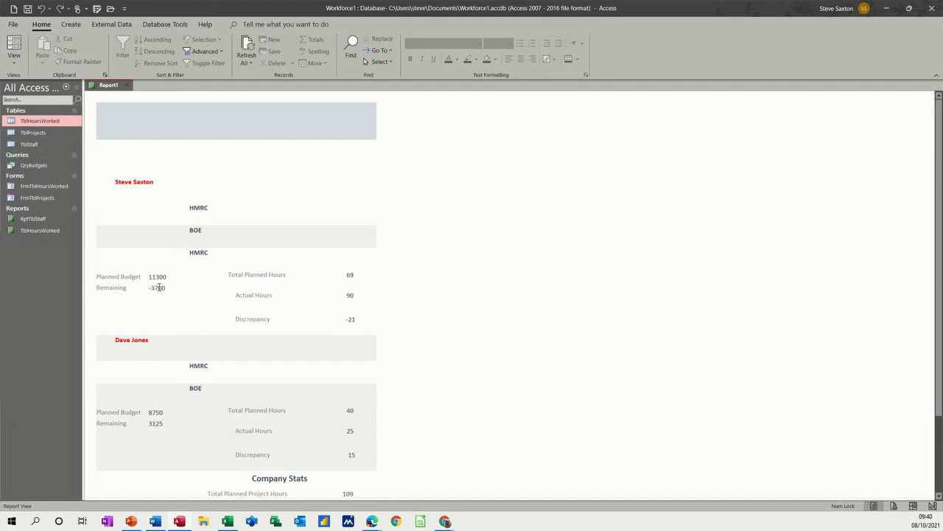
{"action": "left_click", "coordinate": [15, 59]}
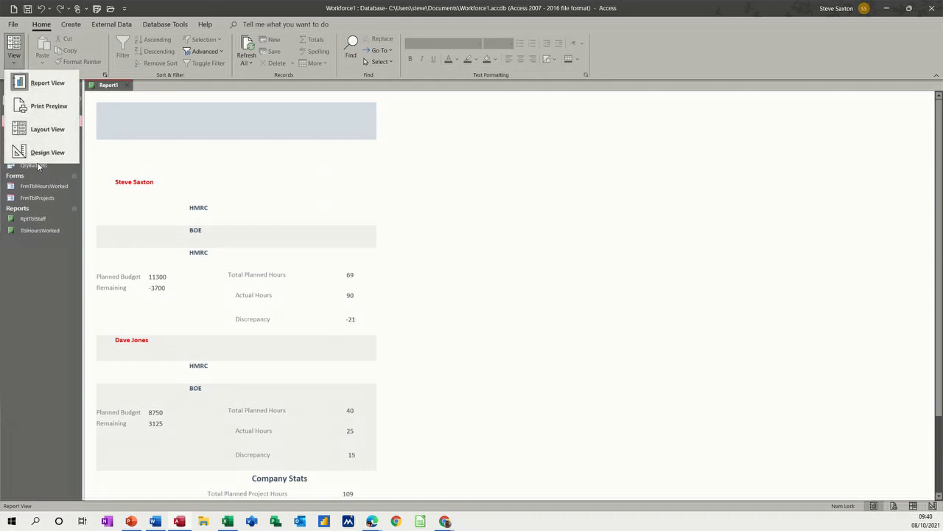
{"action": "left_click", "coordinate": [44, 152]}
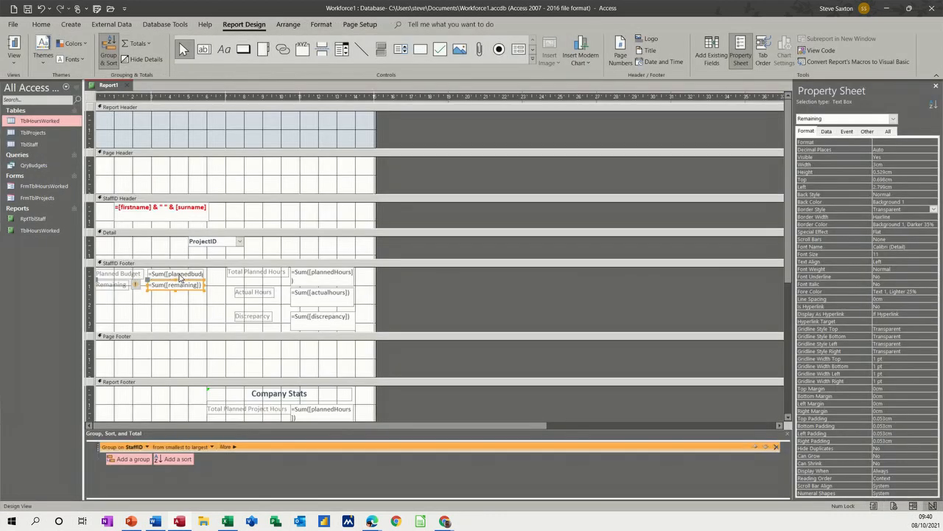
{"action": "left_click", "coordinate": [179, 274], "text": "shift"}
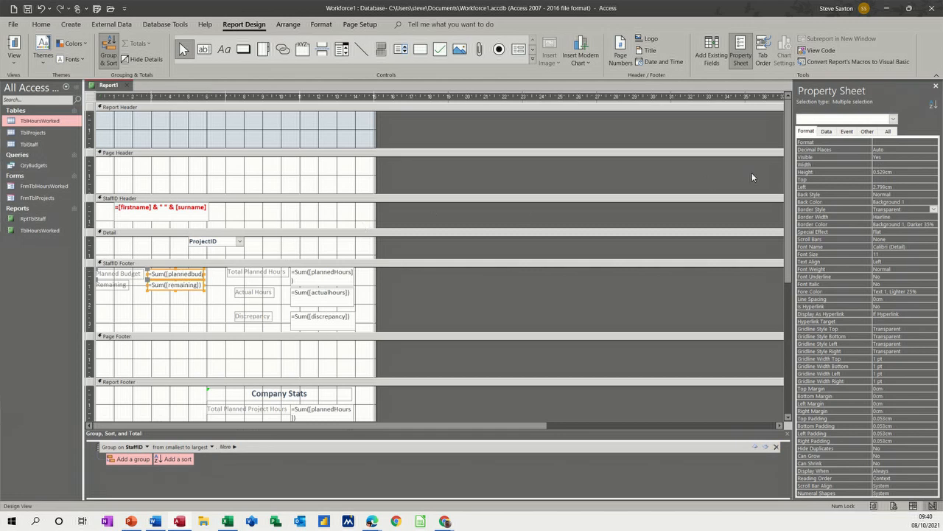
{"action": "left_click", "coordinate": [884, 141]}
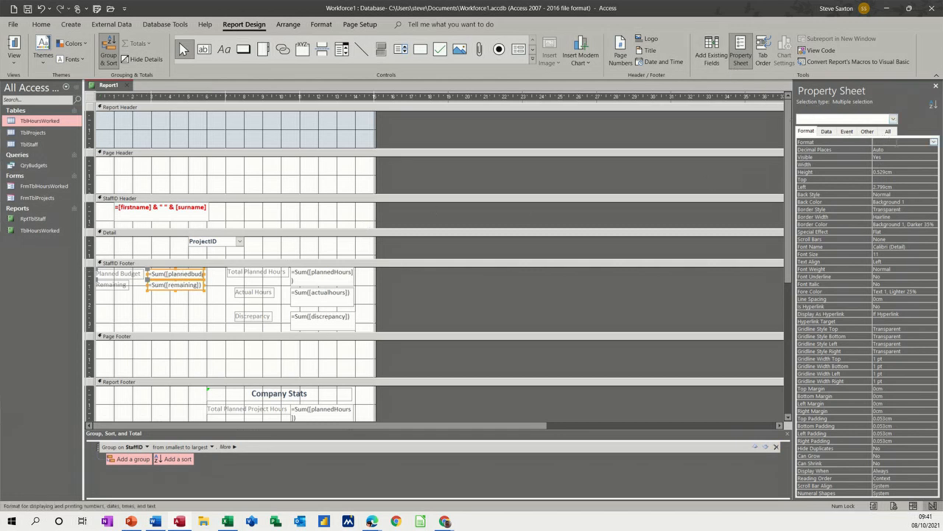
{"action": "left_click", "coordinate": [933, 142]}
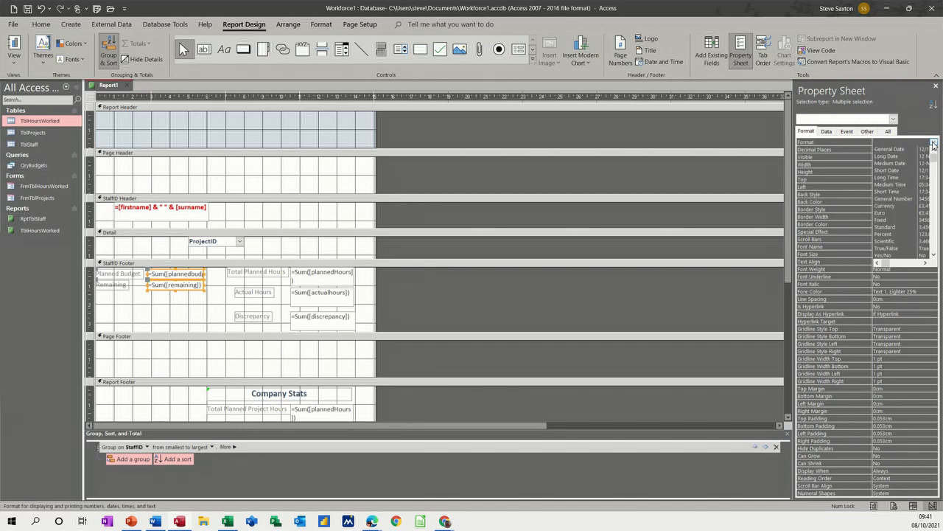
{"action": "left_click", "coordinate": [895, 204]}
{"action": "left_click", "coordinate": [14, 46]}
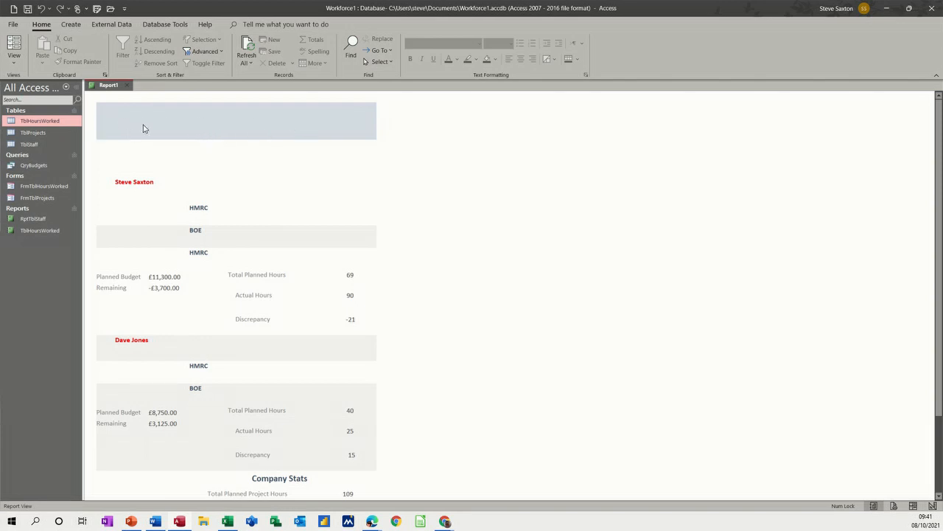
In Design View, add a label reading "Consultant Stats" to the Report Header, about 10 cm wide and 1.4 cm high.
{"action": "left_click", "coordinate": [14, 59]}
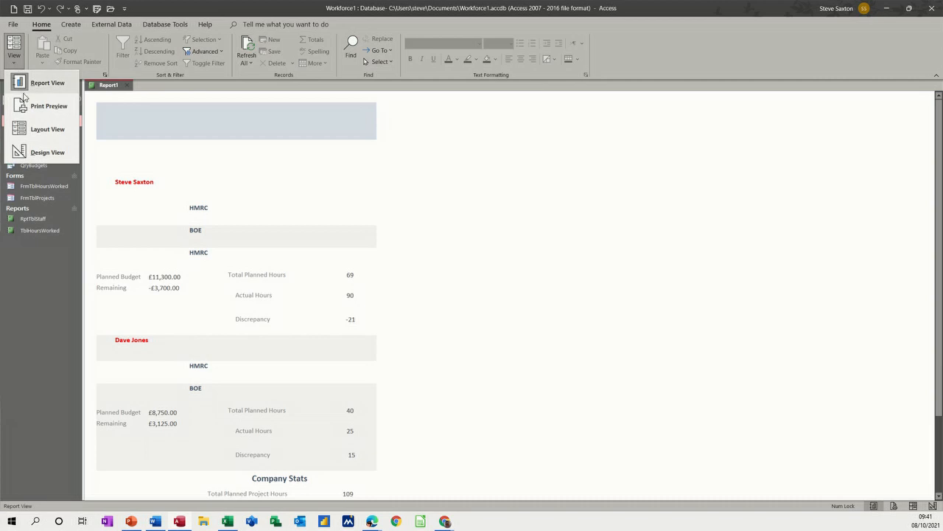
{"action": "left_click", "coordinate": [36, 155]}
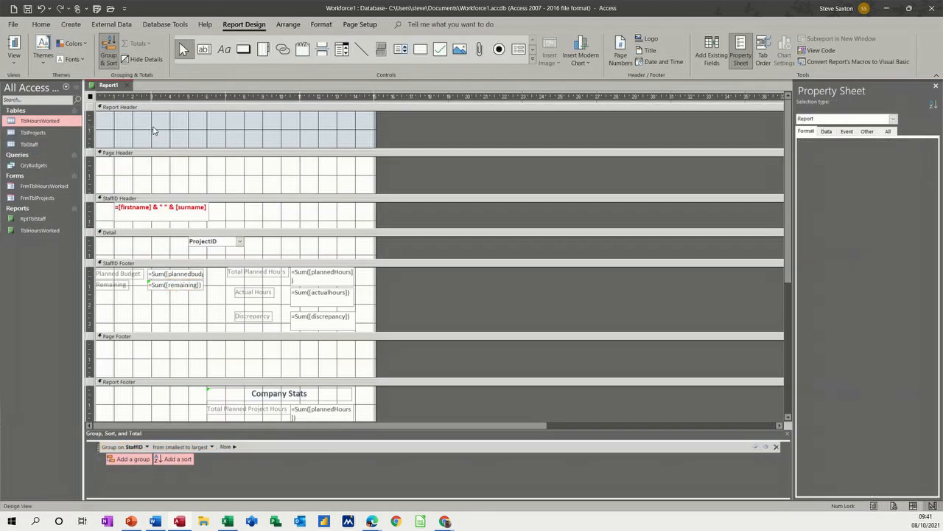
{"action": "left_click", "coordinate": [224, 49]}
{"action": "left_click_drag", "start_coordinate": [116, 115], "coordinate": [302, 140]}
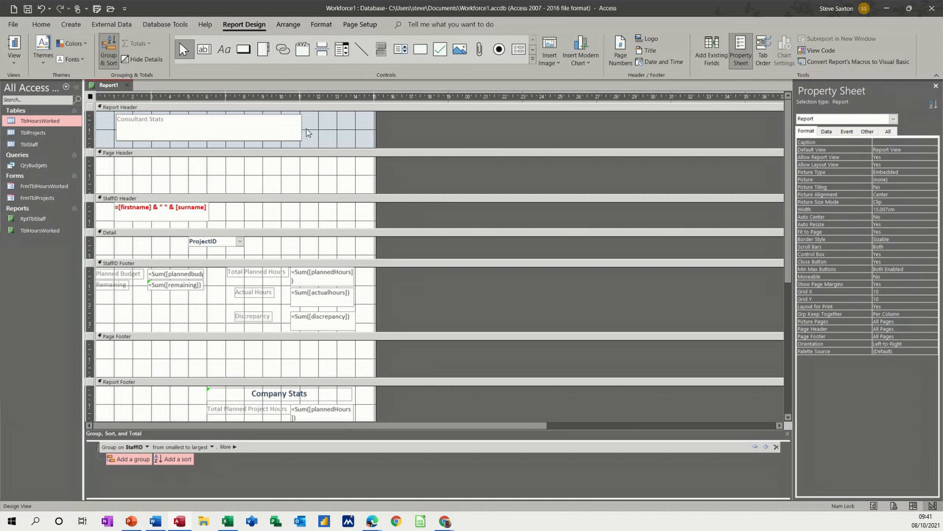
Format the Consultant Stats label as 22 pt, centred, bold text in the Text 2 colour.
{"action": "left_click", "coordinate": [163, 118]}
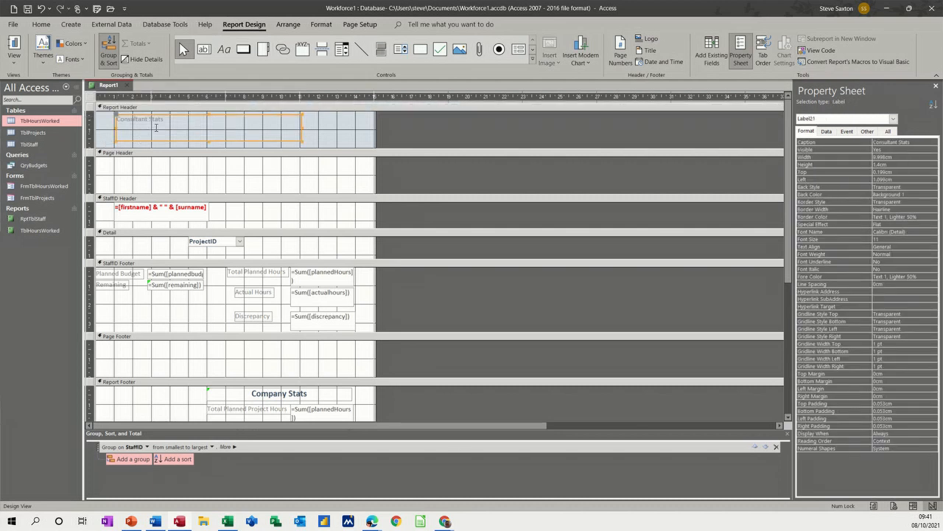
{"action": "left_click", "coordinate": [320, 26]}
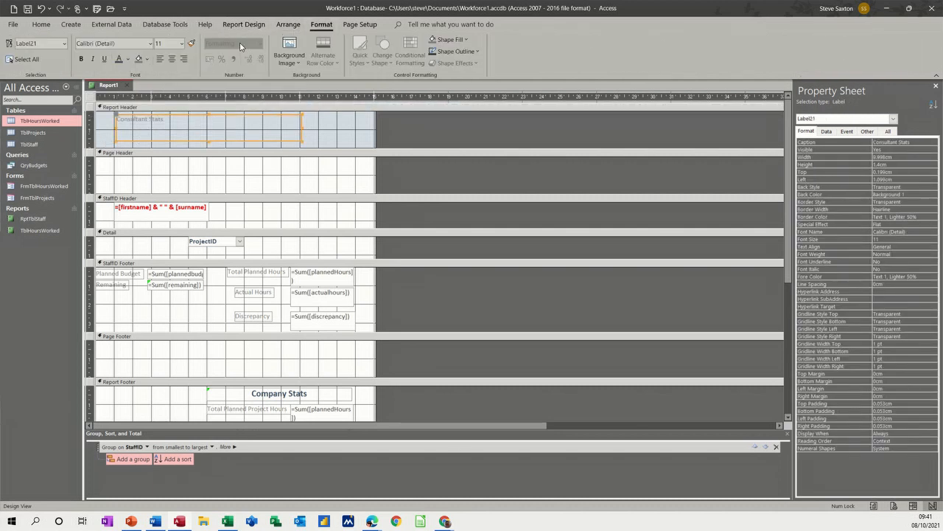
{"action": "left_click", "coordinate": [182, 46]}
{"action": "left_click", "coordinate": [169, 156]}
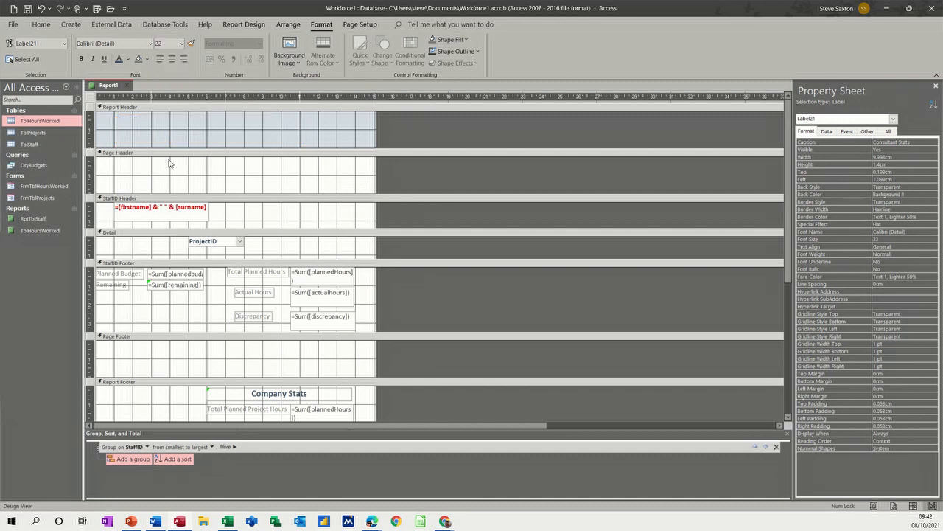
{"action": "left_click", "coordinate": [172, 62]}
{"action": "left_click", "coordinate": [81, 59]}
{"action": "left_click", "coordinate": [121, 63]}
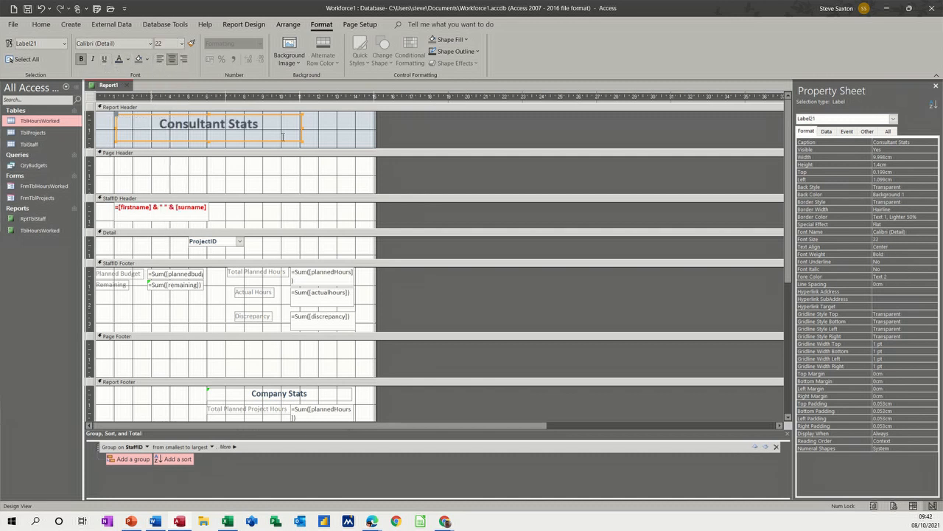
Review the report in Report View, from the Consultant Stats heading down to the Company Stats totals.
{"action": "left_click", "coordinate": [42, 24]}
{"action": "left_click", "coordinate": [14, 46]}
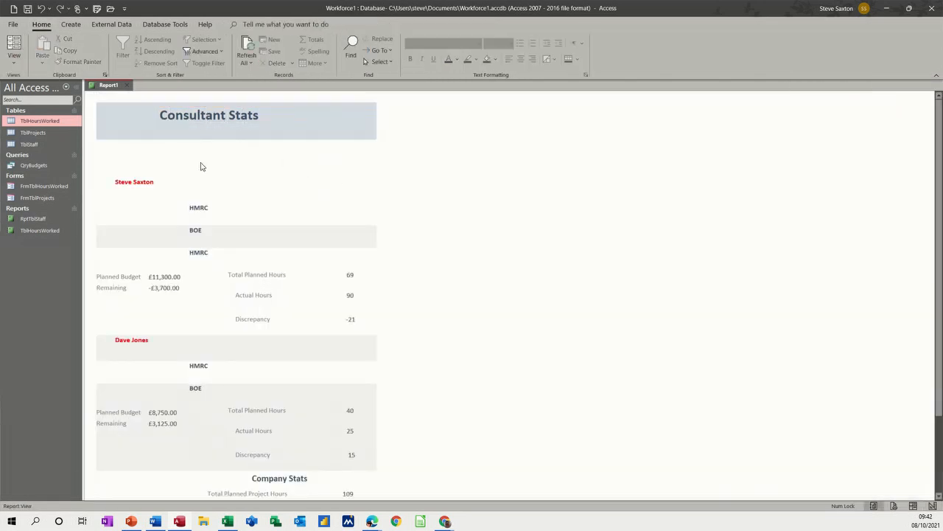
{"action": "scroll", "coordinate": [435, 230], "scroll_direction": "down", "scroll_amount": 3}
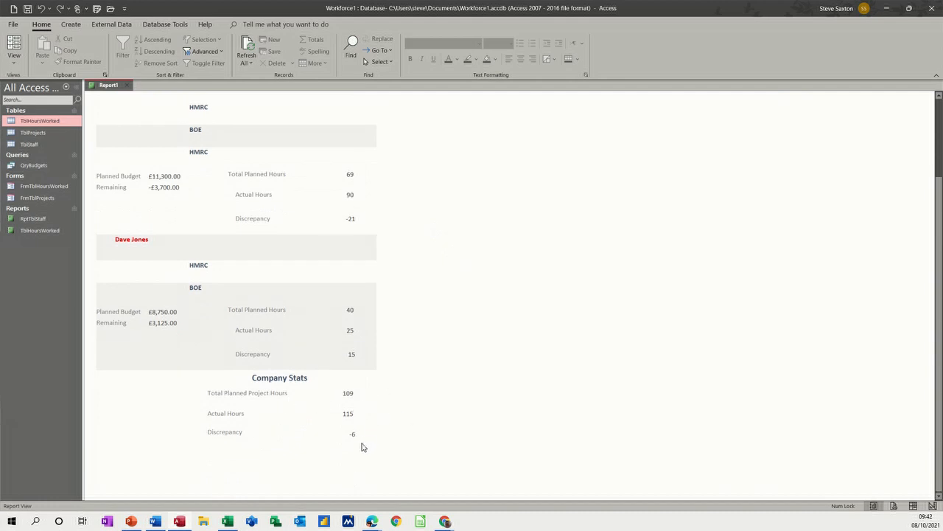
{"action": "scroll", "coordinate": [408, 393], "scroll_direction": "up", "scroll_amount": 2}
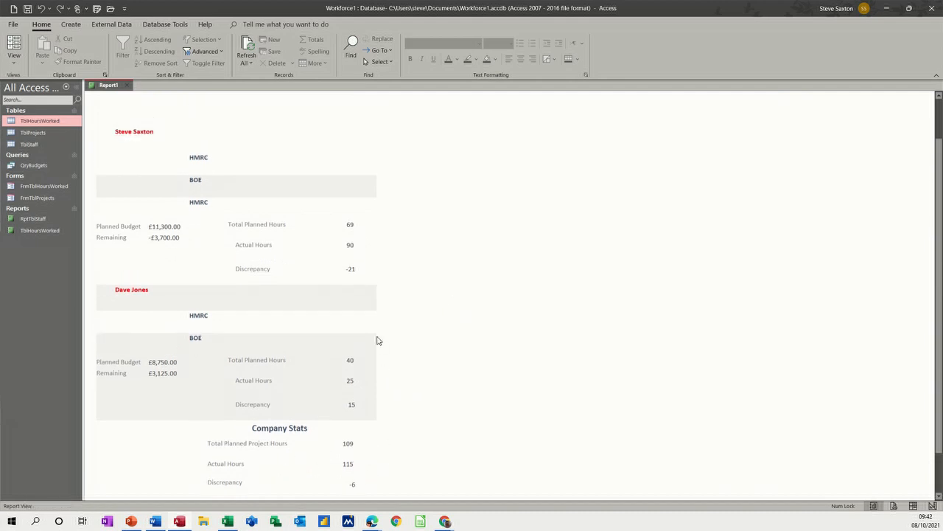
{"action": "scroll", "coordinate": [332, 243], "scroll_direction": "up", "scroll_amount": 1}
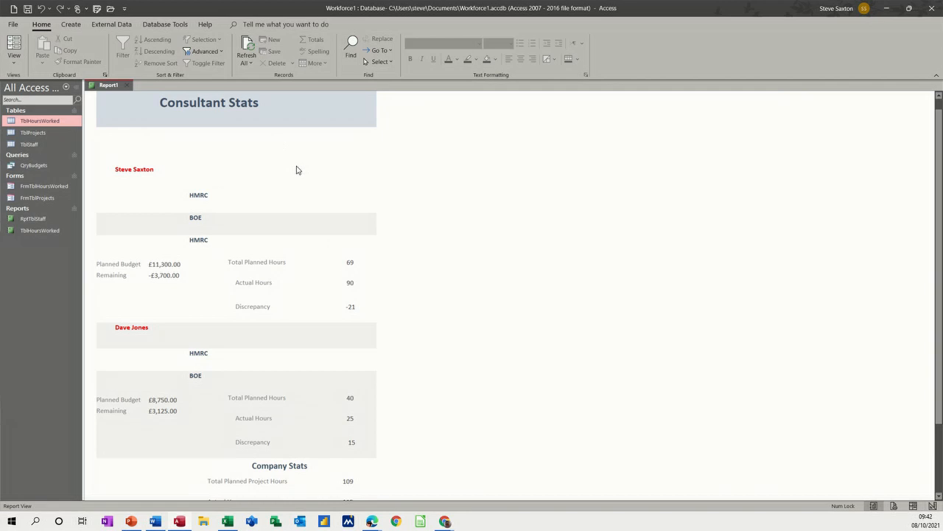